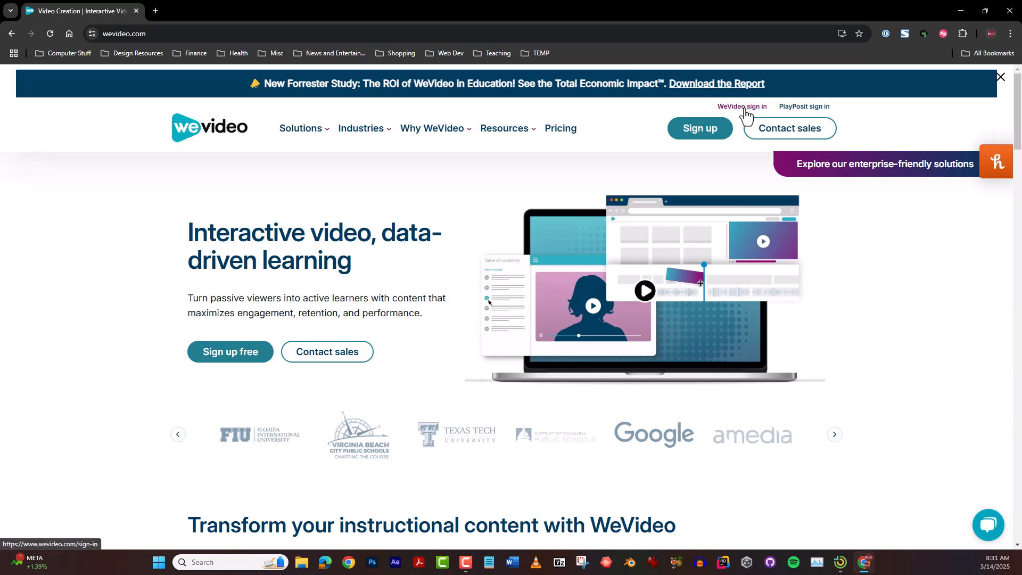
Sign in to WeVideo with the school Google account and create a new video project
click(742, 107)
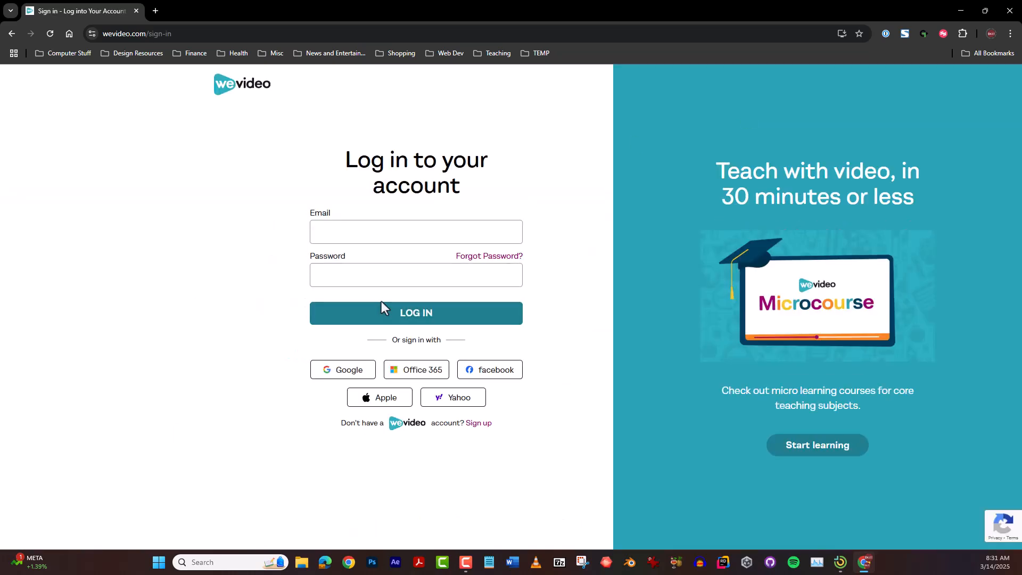
click(341, 376)
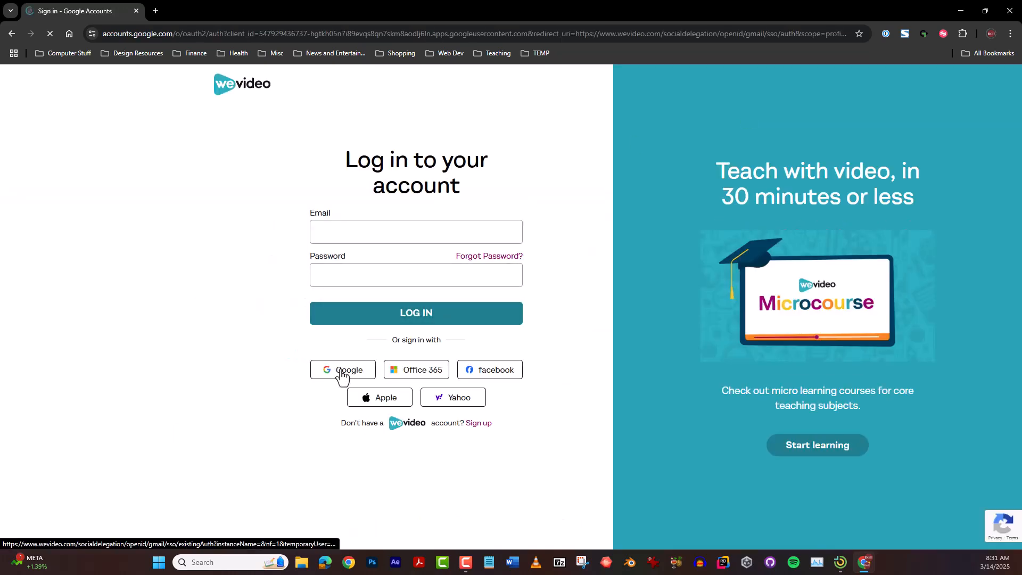
click(578, 282)
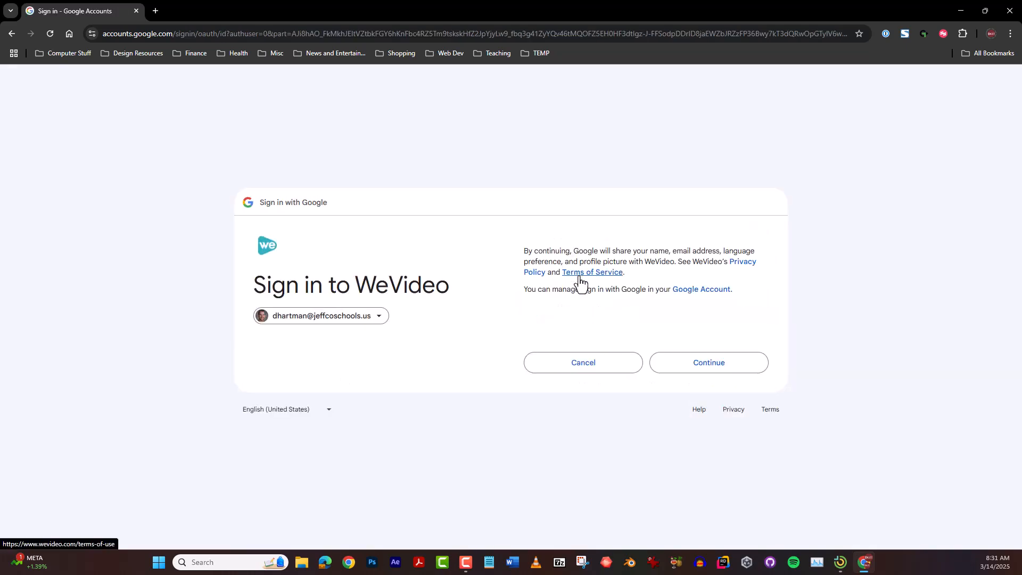
click(712, 362)
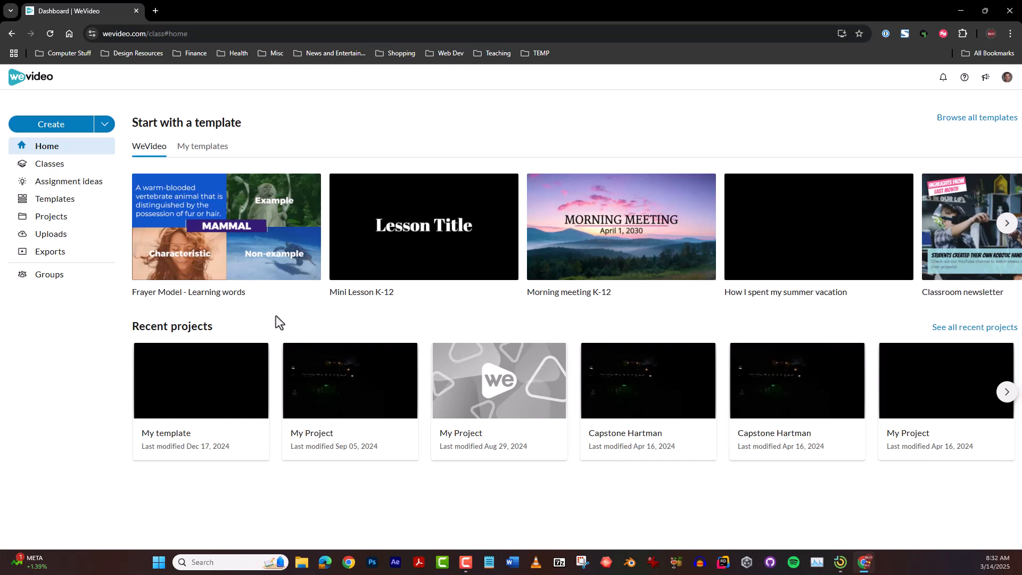
click(52, 127)
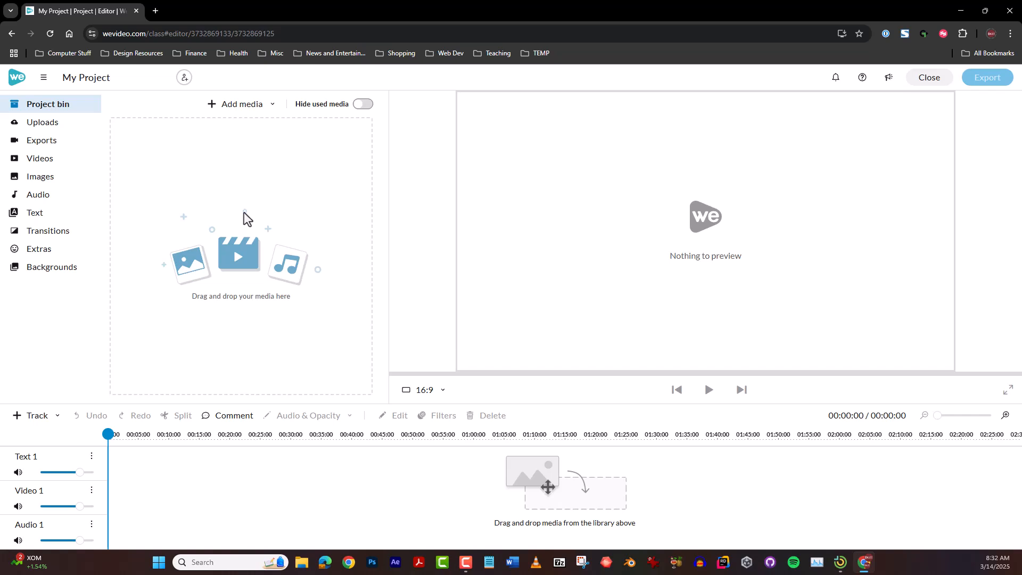
Start a media import from Google Drive into the project's uploads library
click(55, 126)
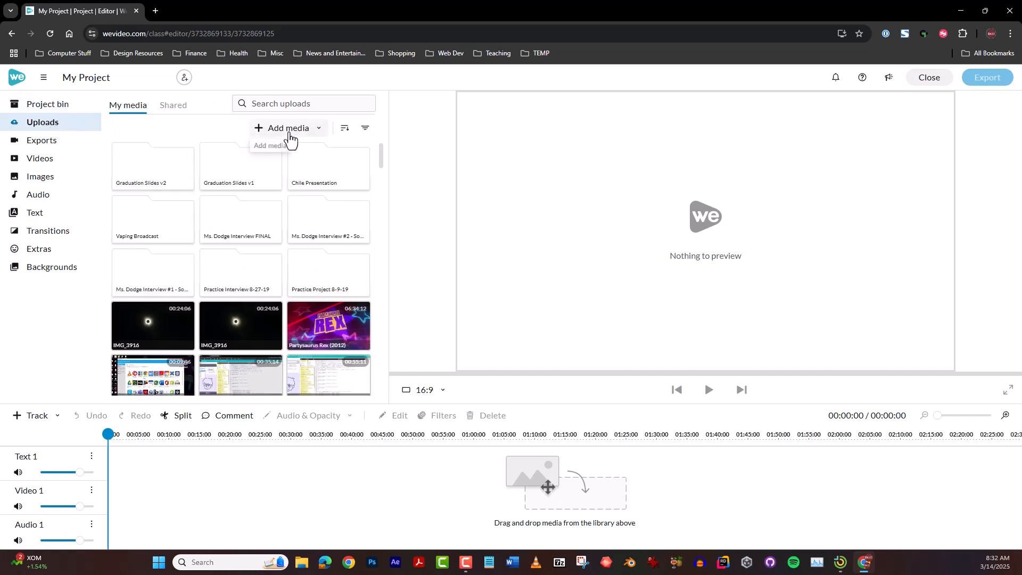
click(304, 135)
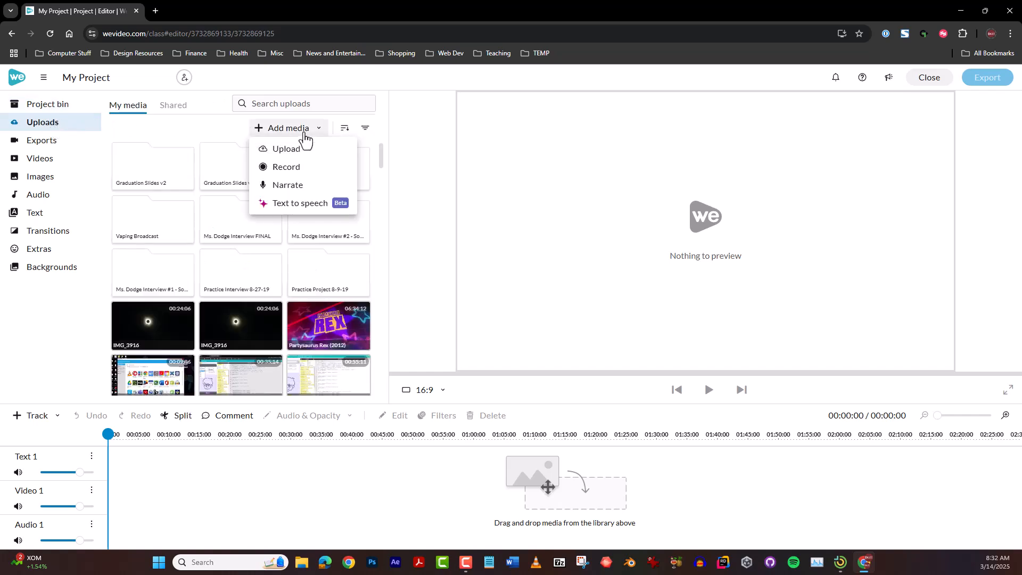
click(293, 154)
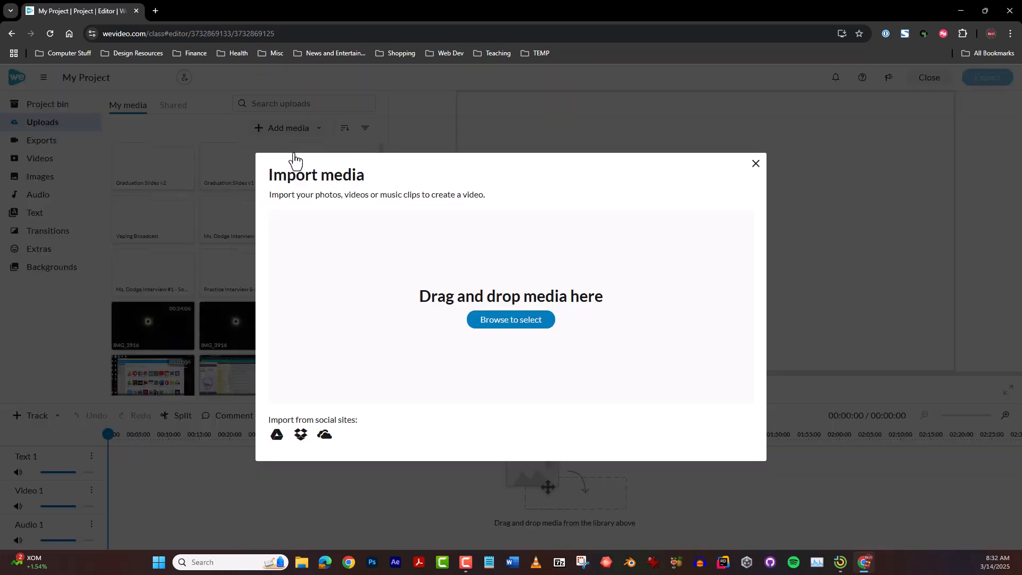
click(277, 438)
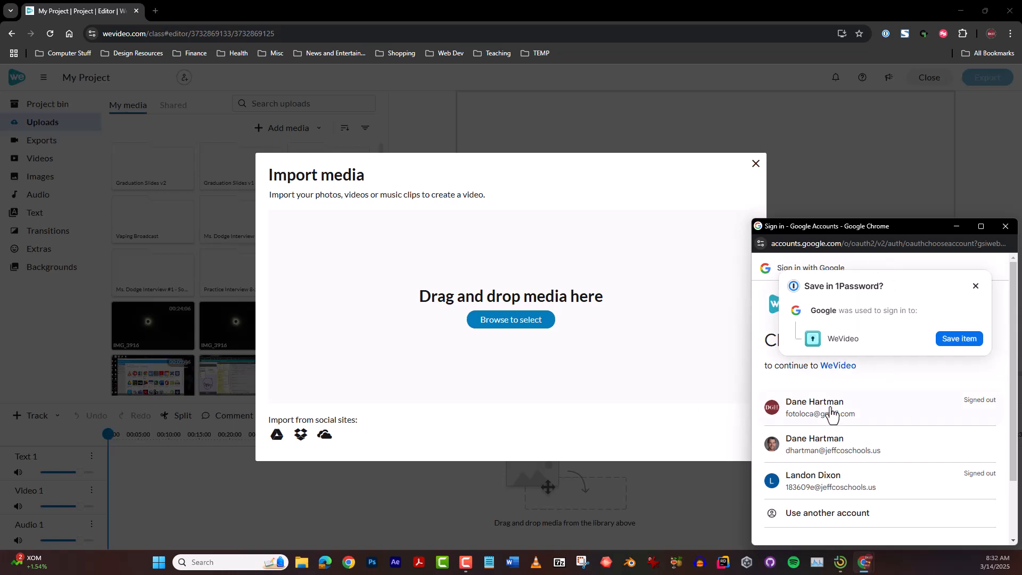
Authorize Google Drive access with the school account and close the file picker and import dialog without importing anything
click(858, 450)
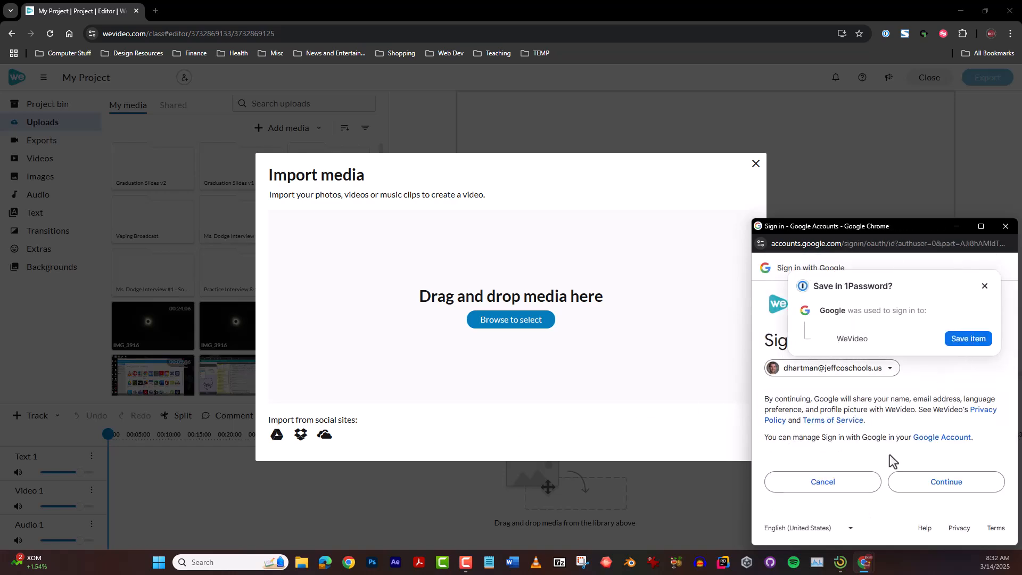
click(924, 485)
click(985, 286)
scroll(904, 470, down, 3)
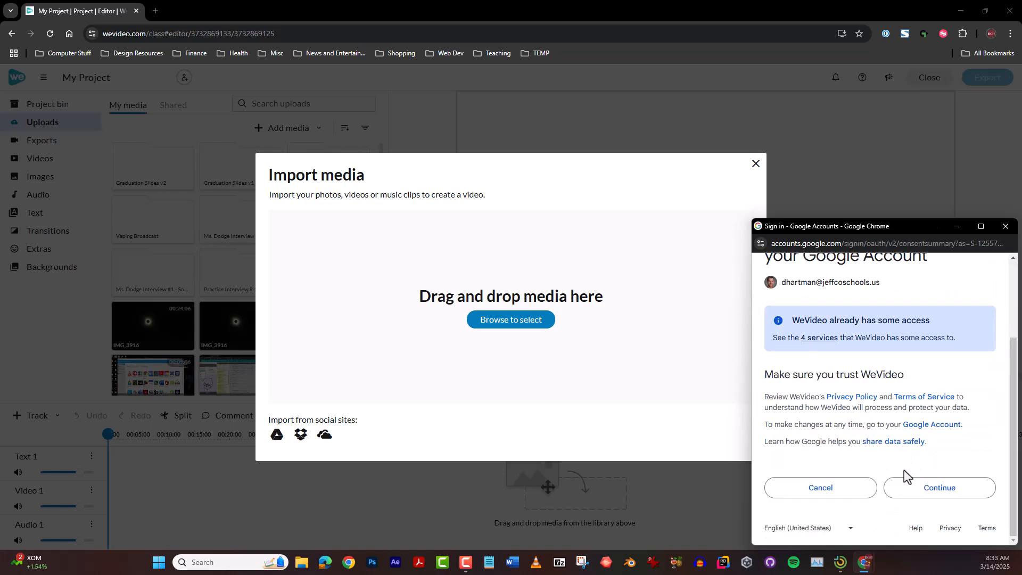
click(933, 492)
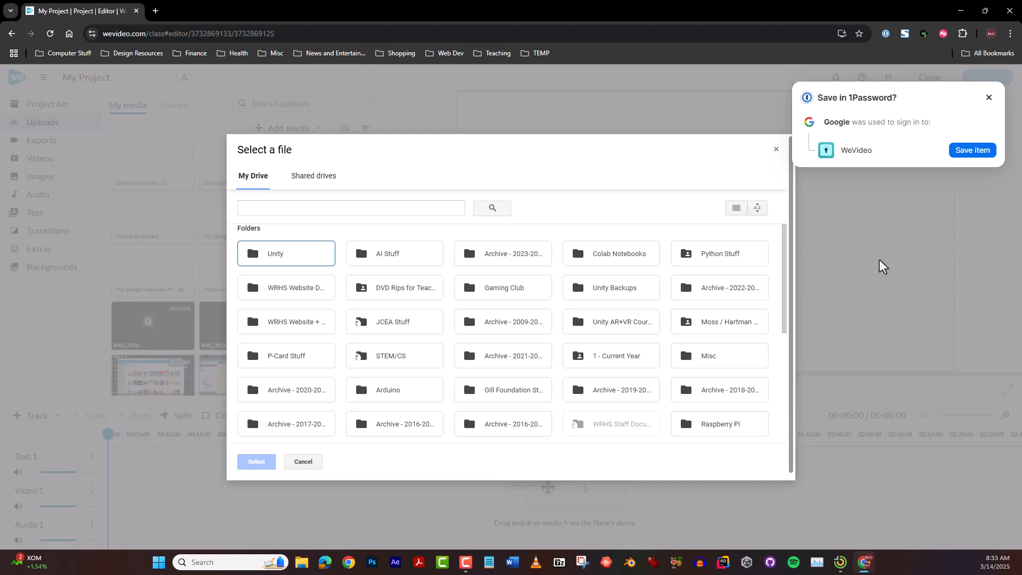
click(991, 98)
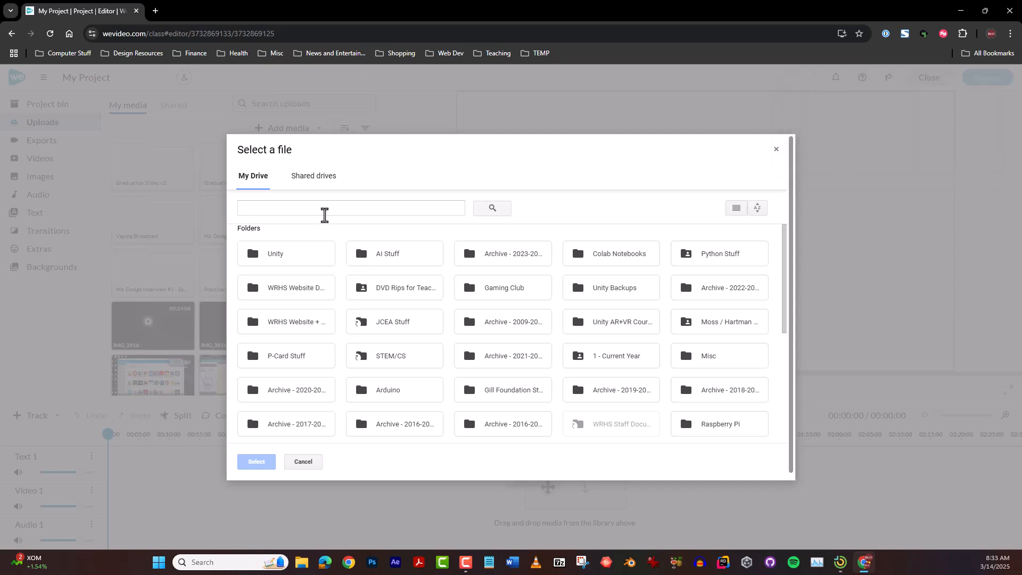
click(318, 461)
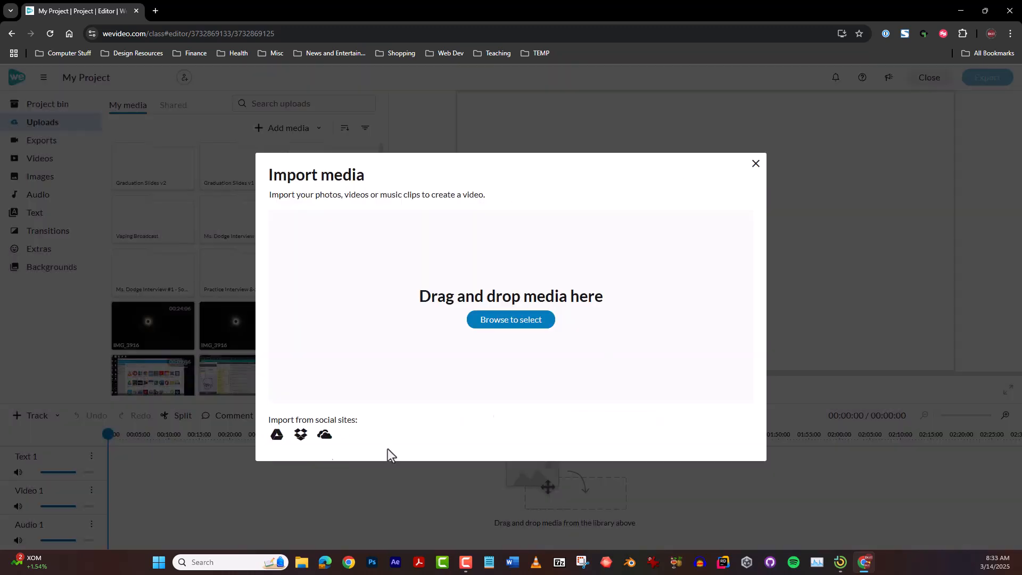
click(758, 163)
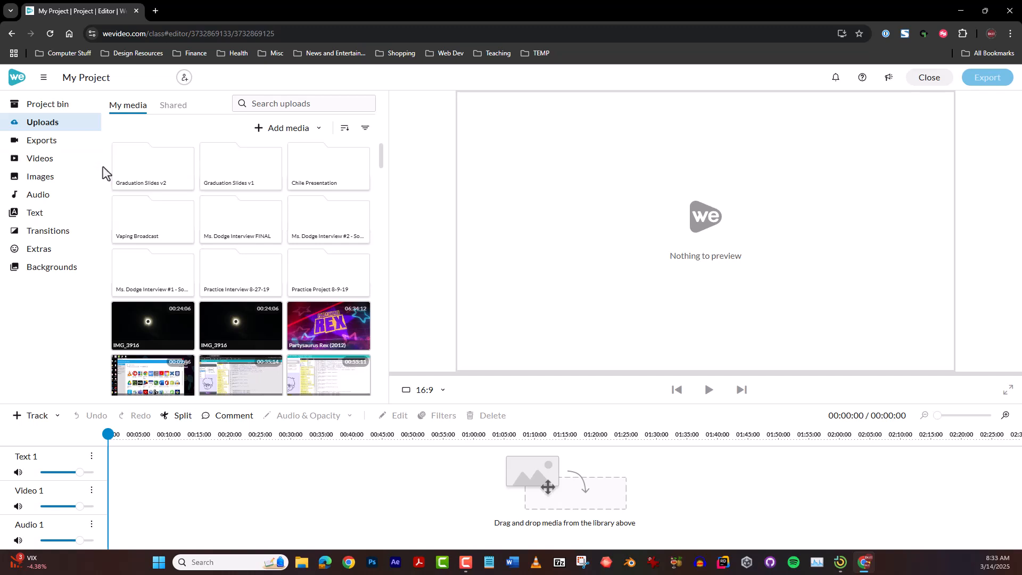
Place the stock tortoise video at the start of the Video 1 track and preview it
click(43, 161)
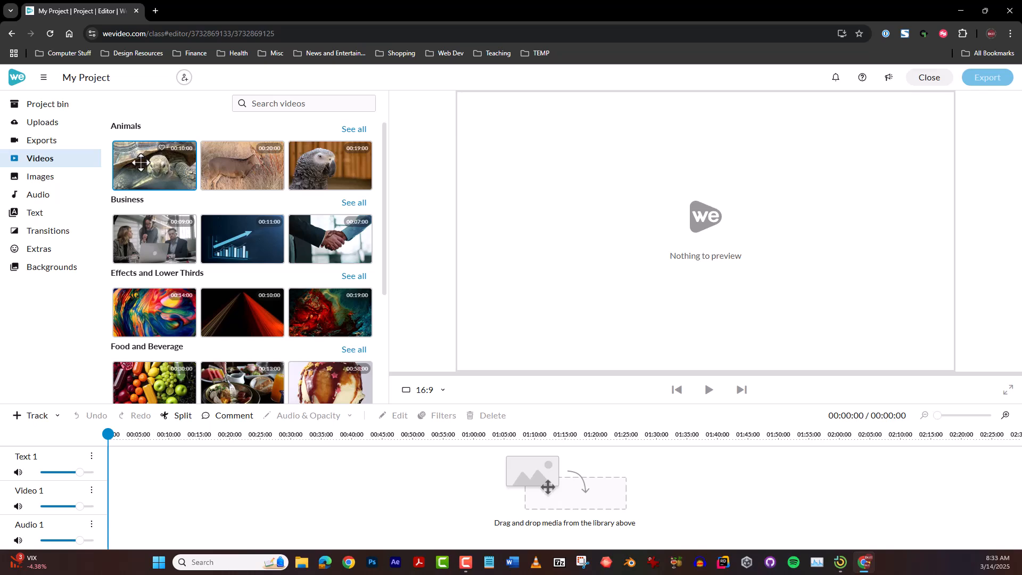
drag(151, 161, 111, 501)
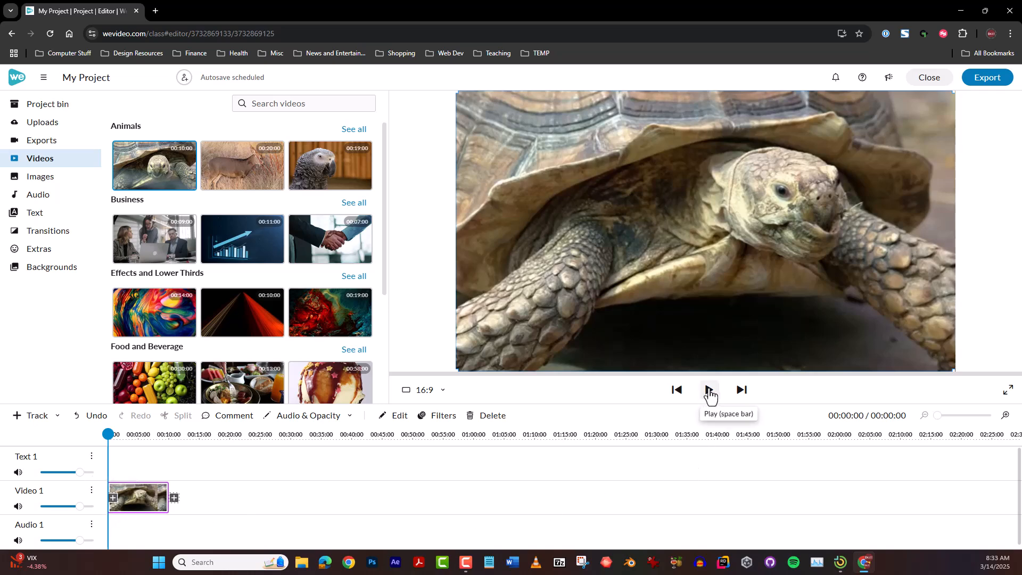
click(710, 395)
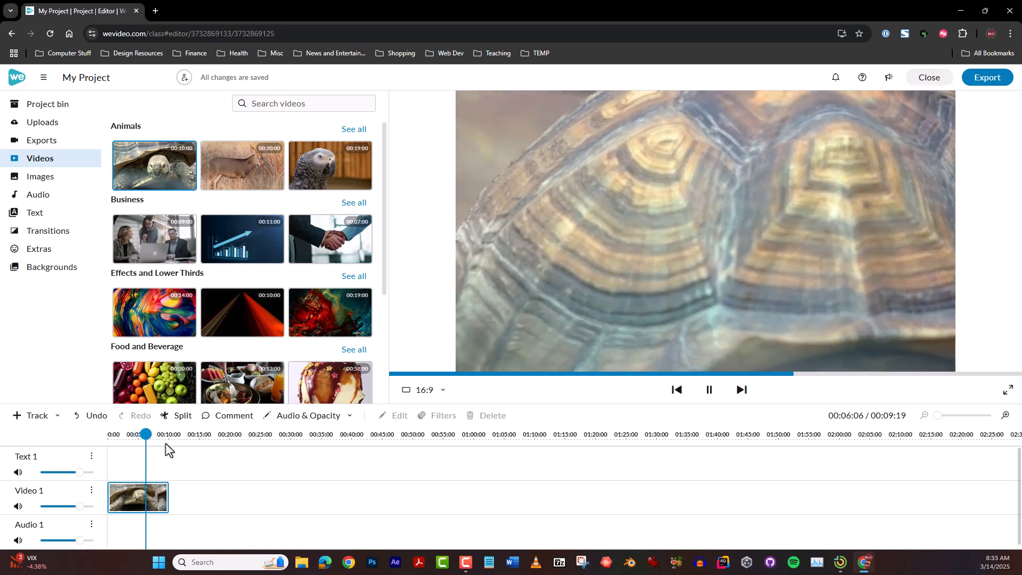
drag(155, 434, 132, 435)
click(708, 390)
Add the stock deer and parrot videos after the tortoise clip on Video 1 and play across the first cut
drag(242, 166, 174, 496)
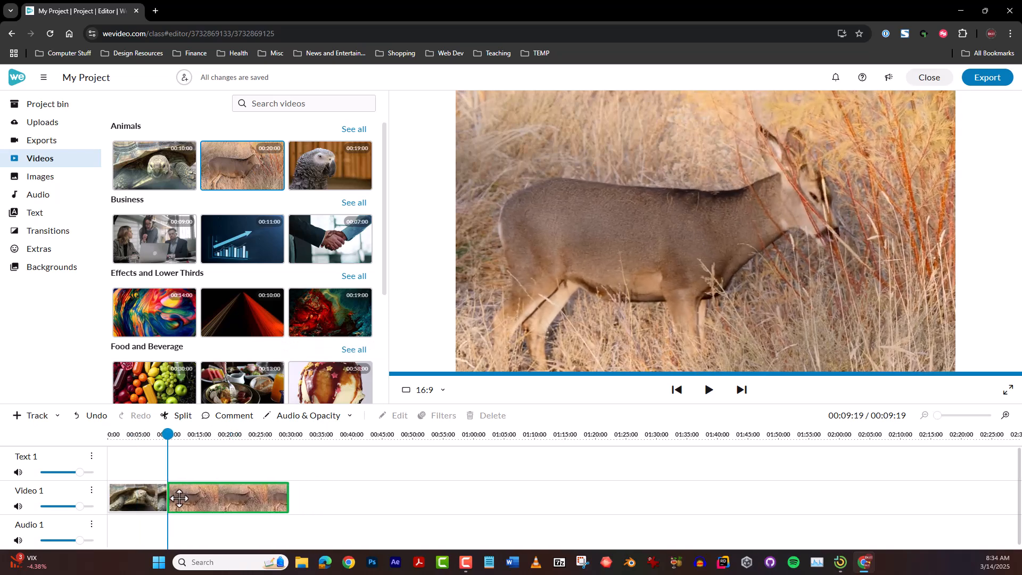
drag(326, 168, 159, 450)
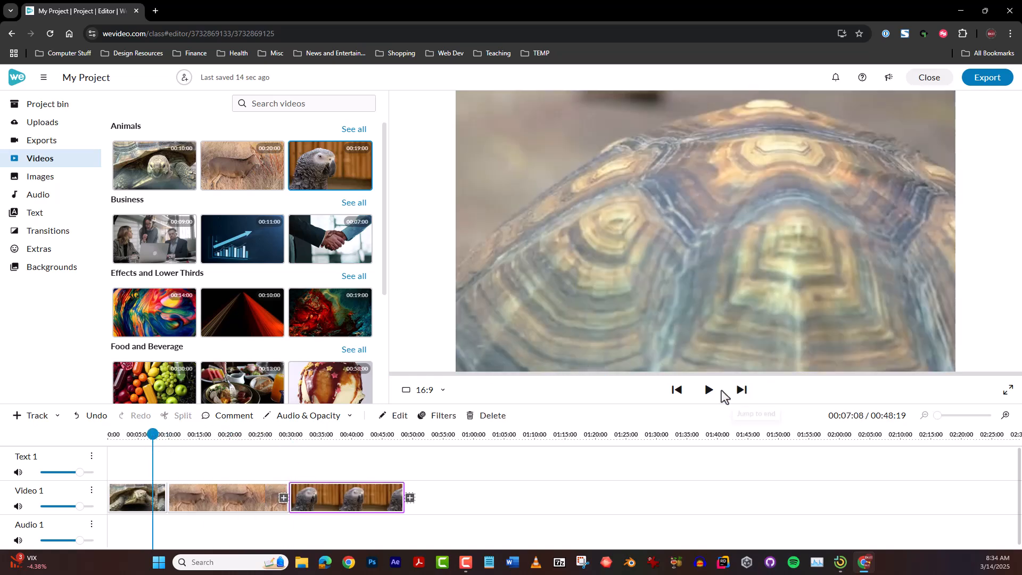
click(709, 389)
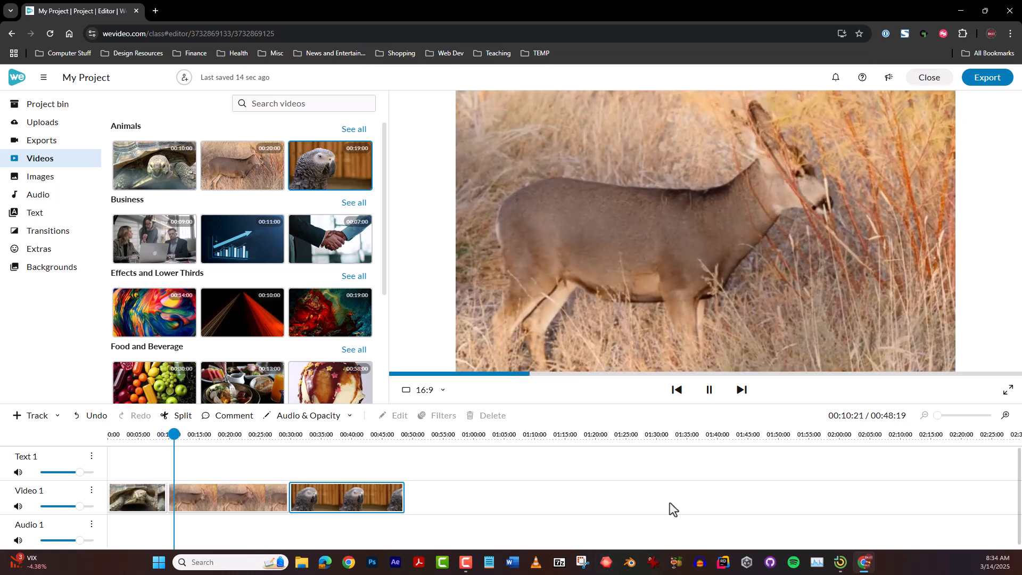
click(707, 390)
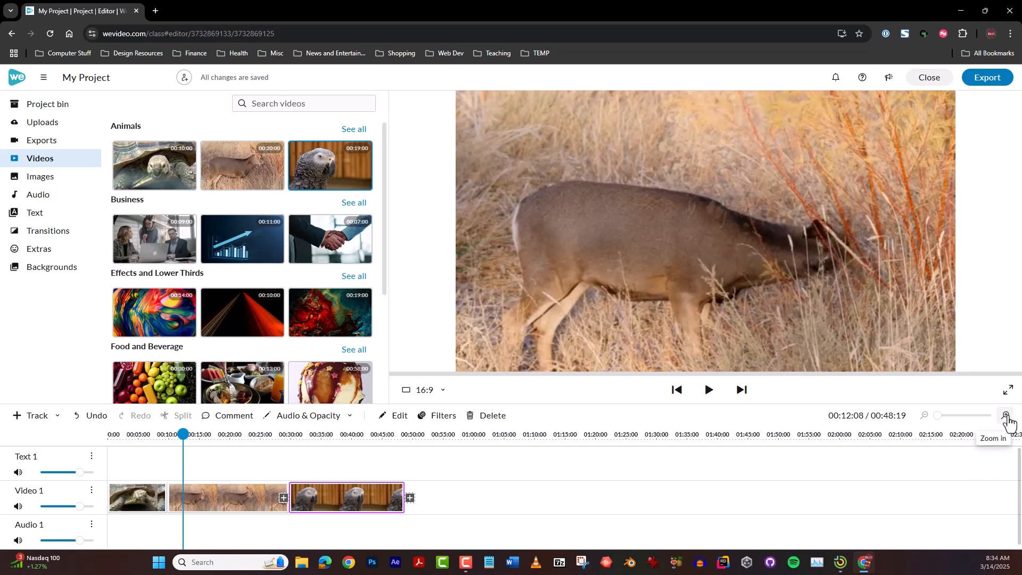
Trim the start and end of the deer clip on Video 1, shortening it to about 7 seconds
click(1007, 416)
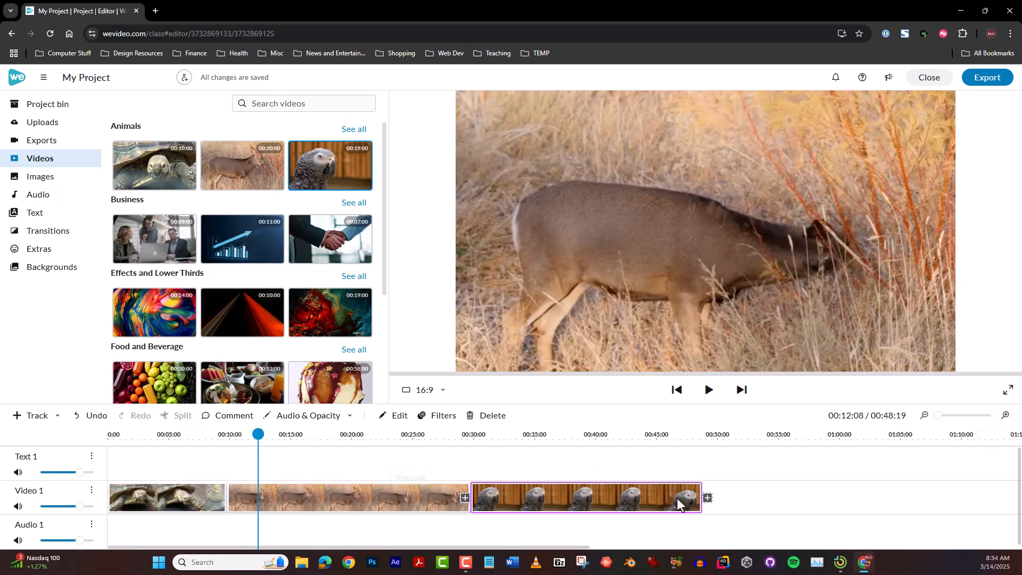
click(1007, 415)
drag(336, 447, 253, 447)
click(389, 500)
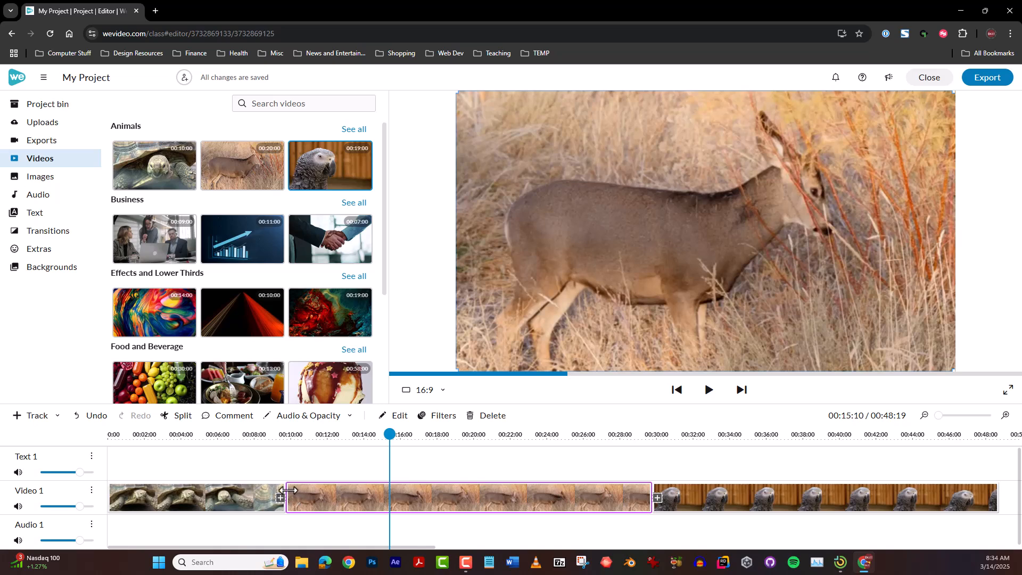
drag(287, 490, 396, 496)
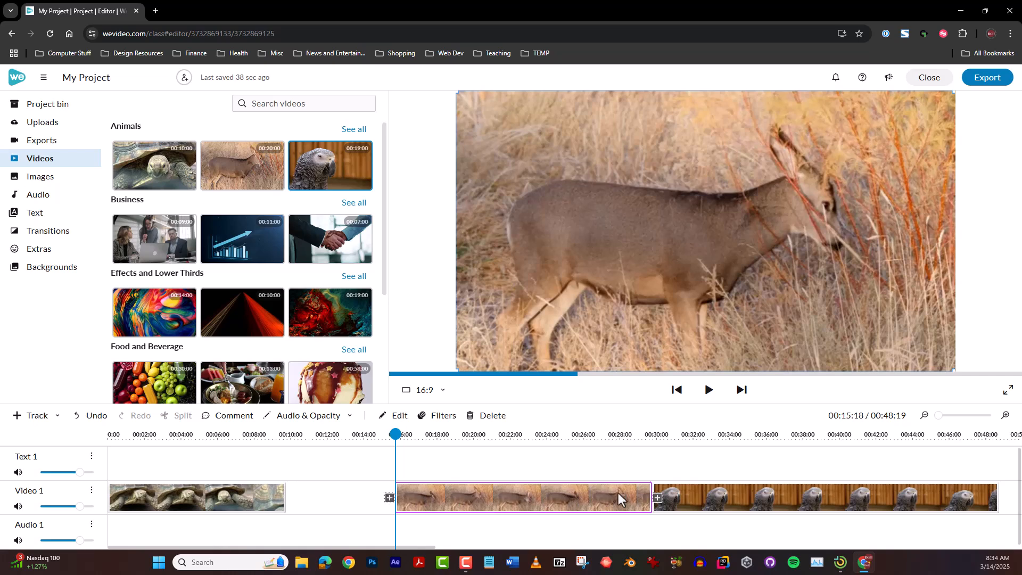
drag(646, 495, 379, 506)
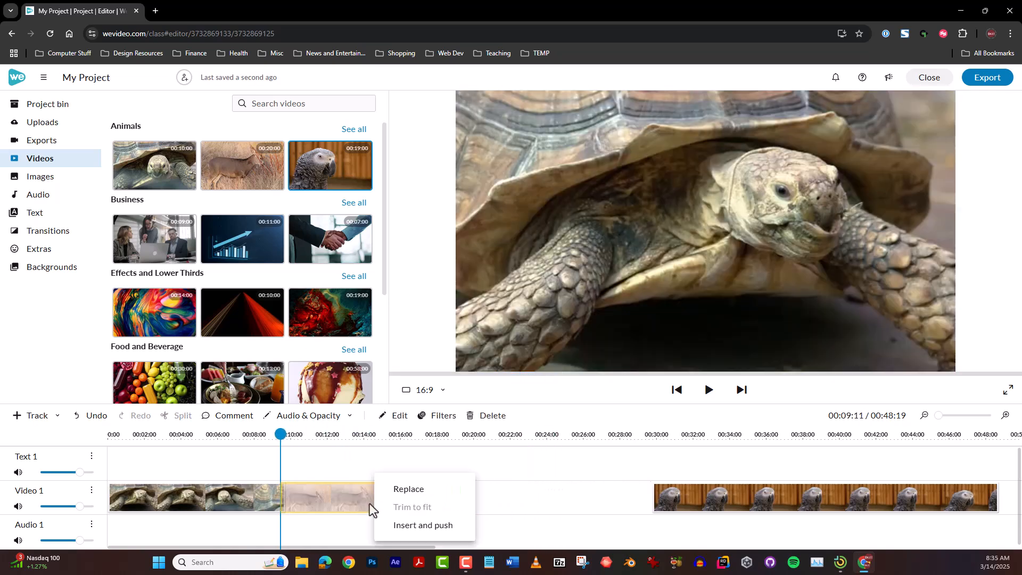
Close the gaps by moving the deer clip against the tortoise and the parrot clip against the deer, and preview the first cut
click(342, 503)
drag(435, 495, 326, 495)
drag(754, 502, 513, 502)
click(280, 440)
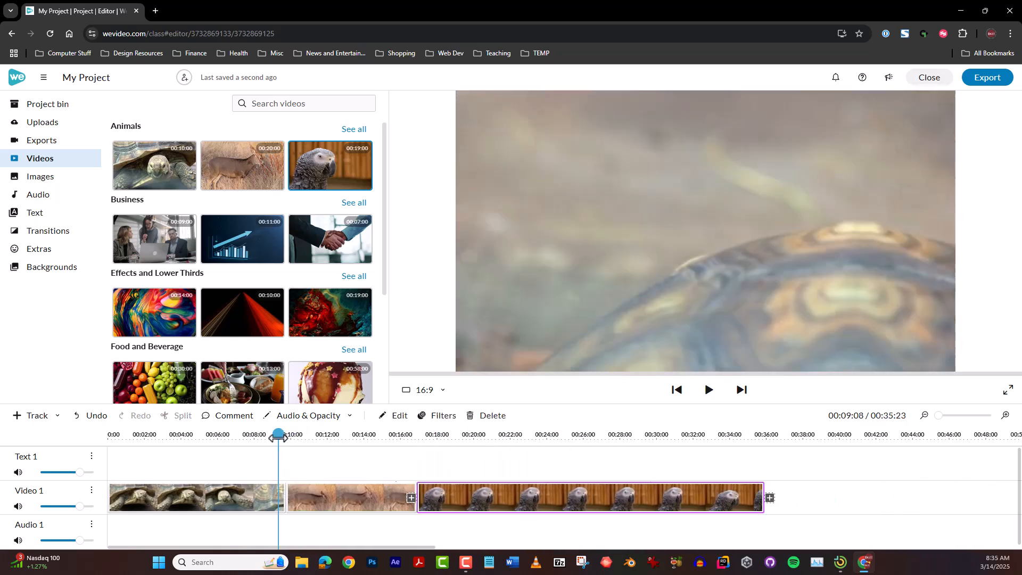
key(space)
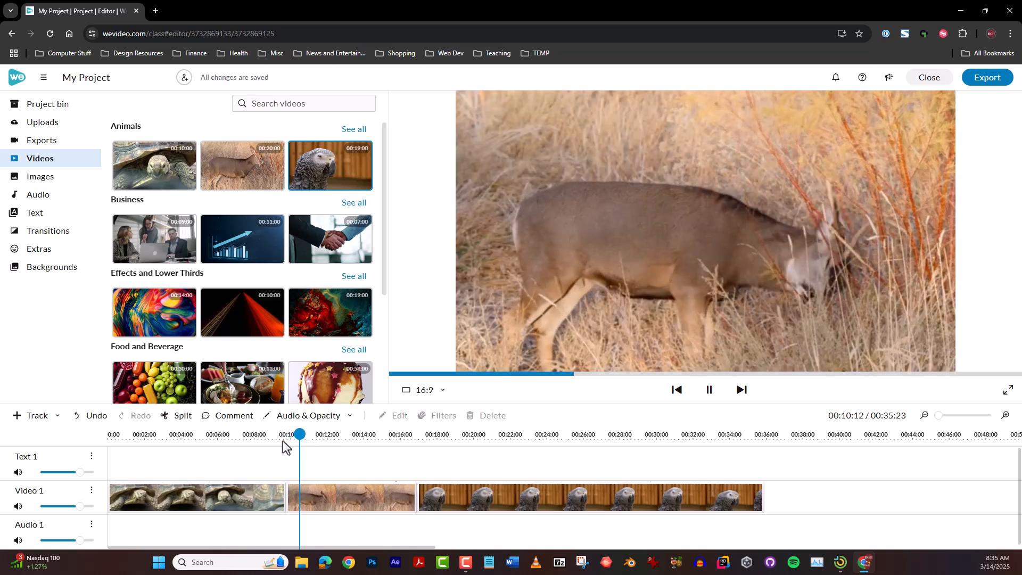
key(space)
Split the parrot clip at 00:27:00 and select each of the resulting pieces
drag(302, 434, 535, 446)
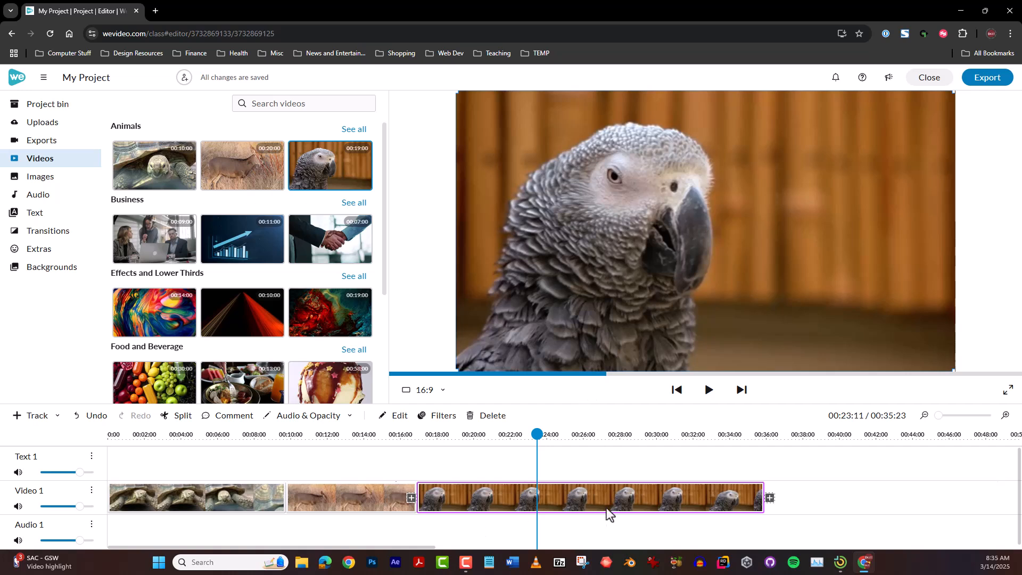
drag(537, 434, 543, 434)
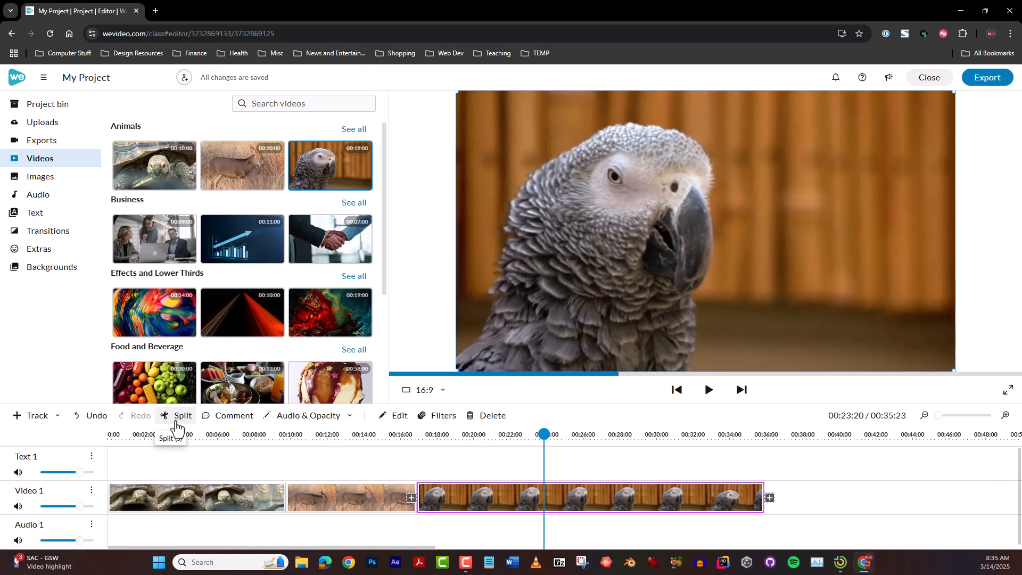
drag(544, 434, 602, 435)
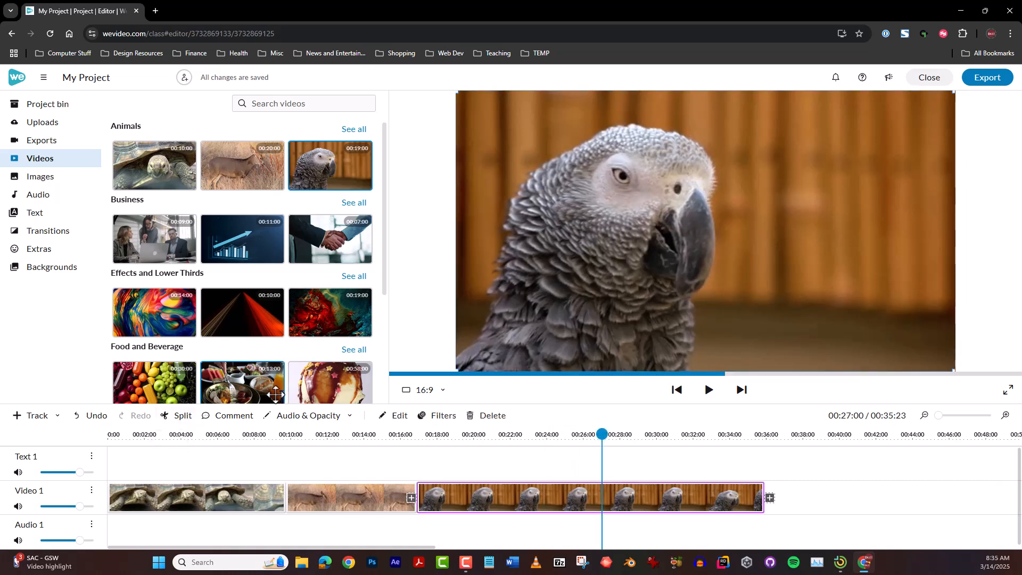
click(178, 415)
click(503, 503)
click(650, 497)
click(549, 499)
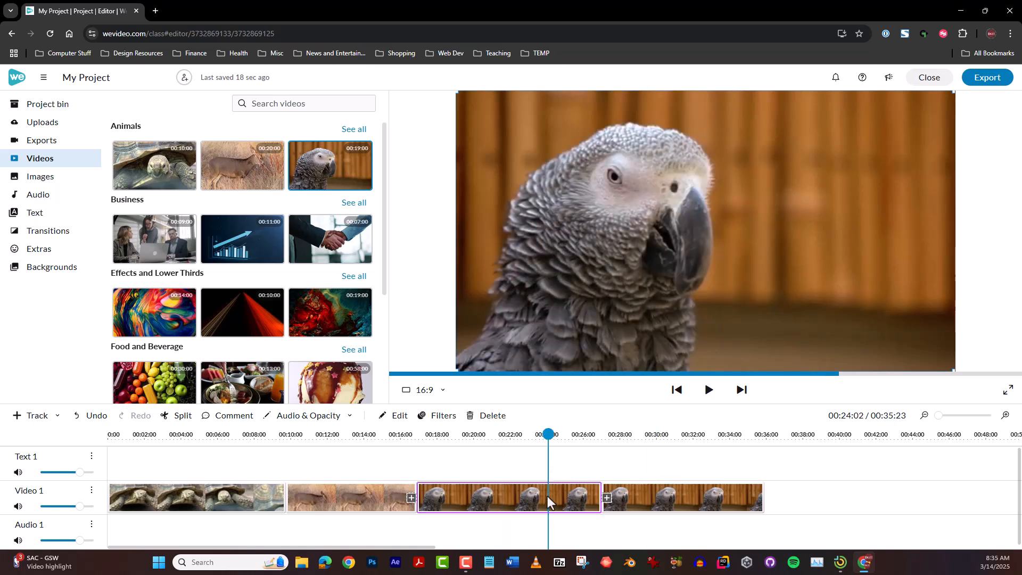
Trim the first parrot piece to end at about 00:23:11, shorten the second to about 4 seconds and move it against the first
drag(596, 488, 533, 487)
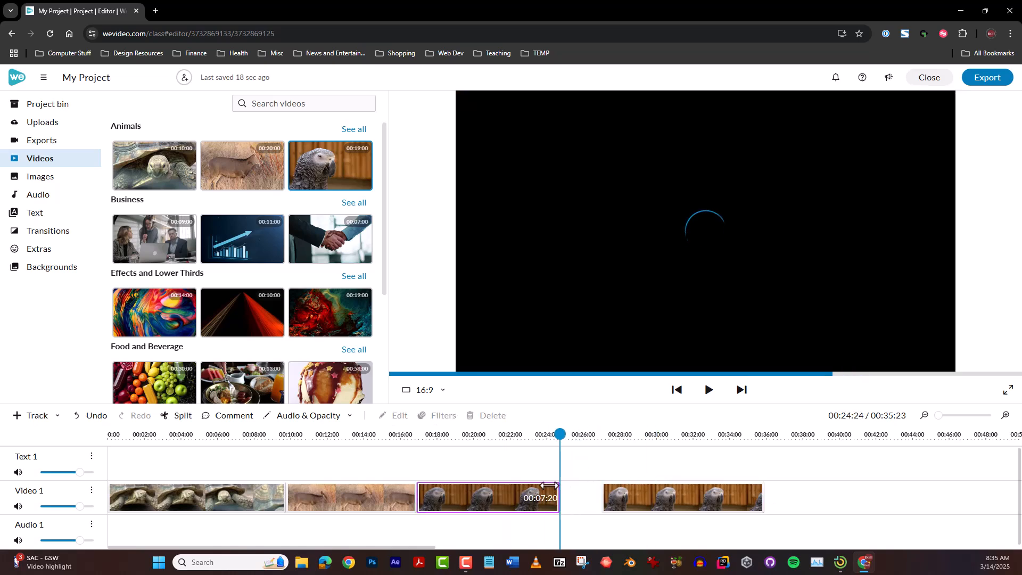
click(647, 500)
drag(602, 503, 579, 495)
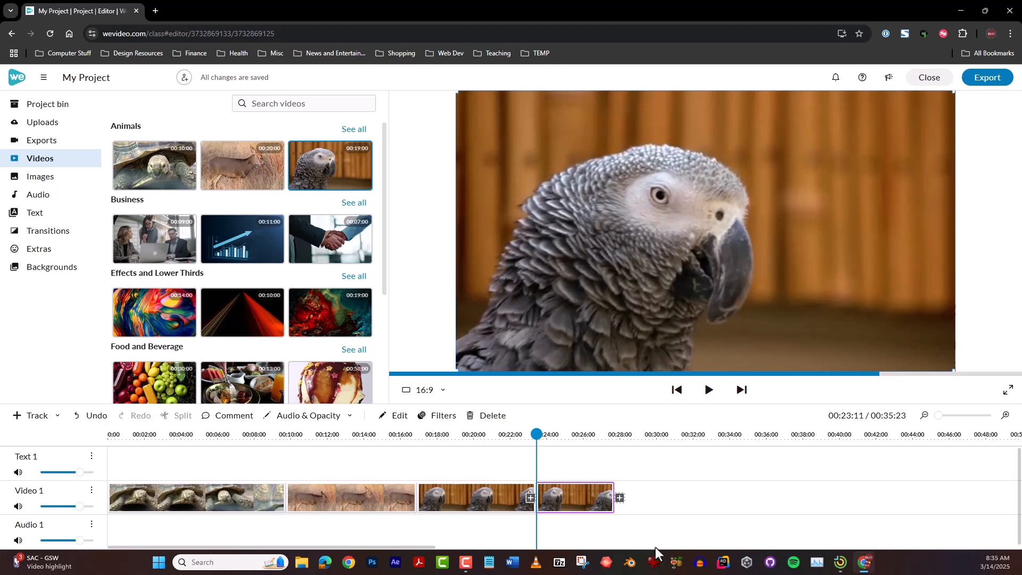
Undo the split, trims and move made to the parrot clip
click(93, 417)
click(93, 421)
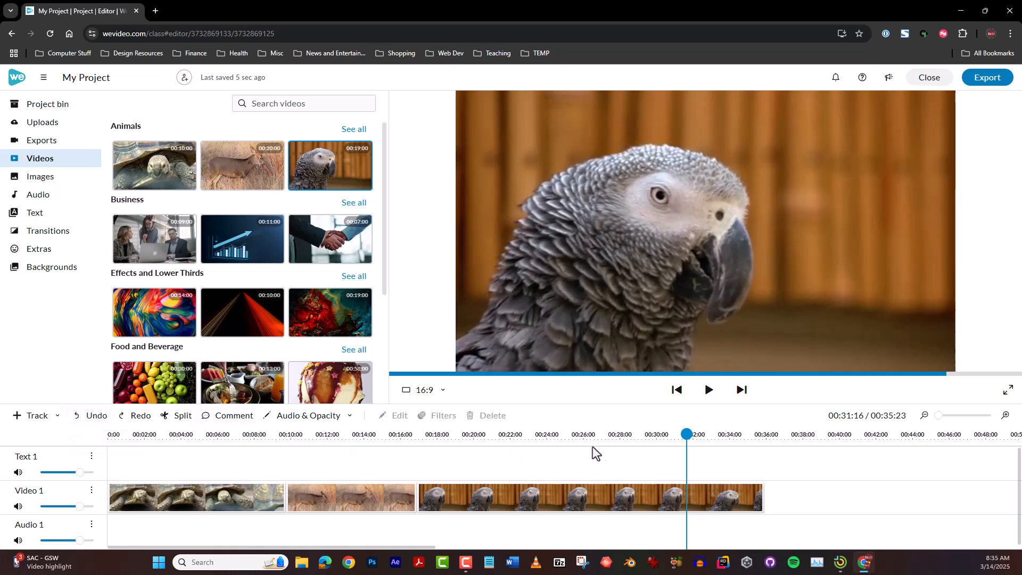
Split the parrot clip at 00:22:04 and again at 00:29:24
drag(687, 433, 514, 434)
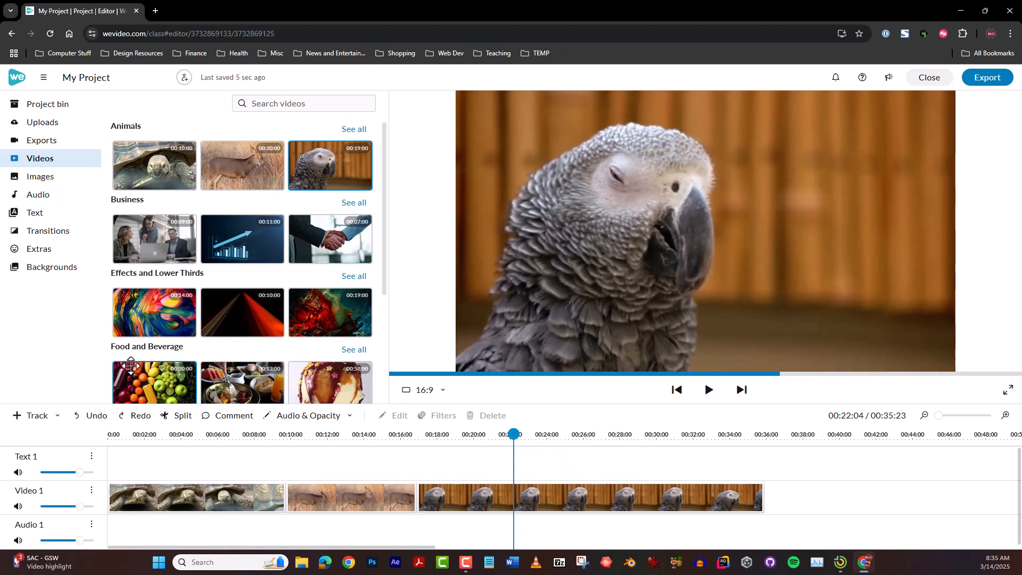
click(177, 416)
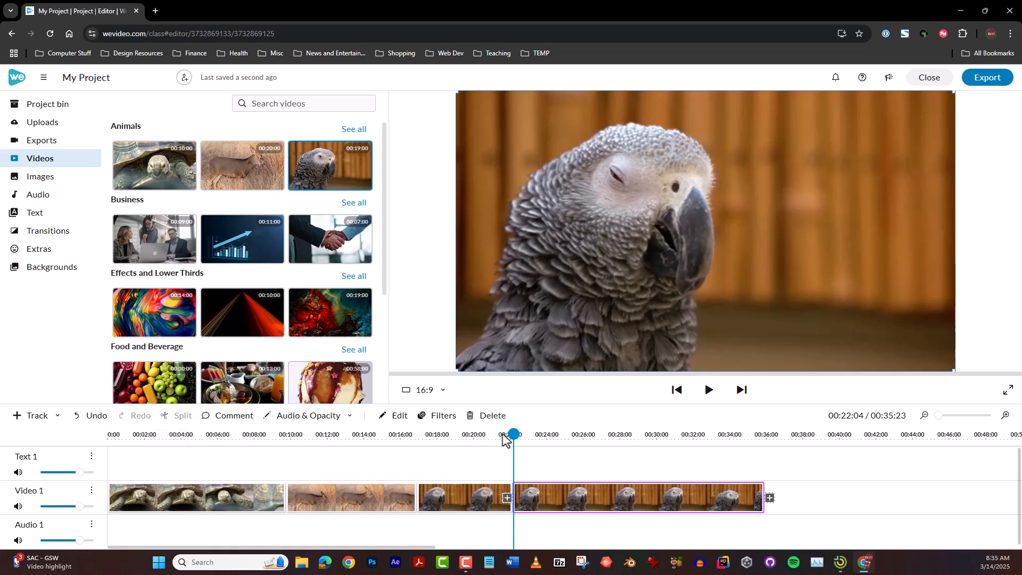
drag(514, 434, 656, 434)
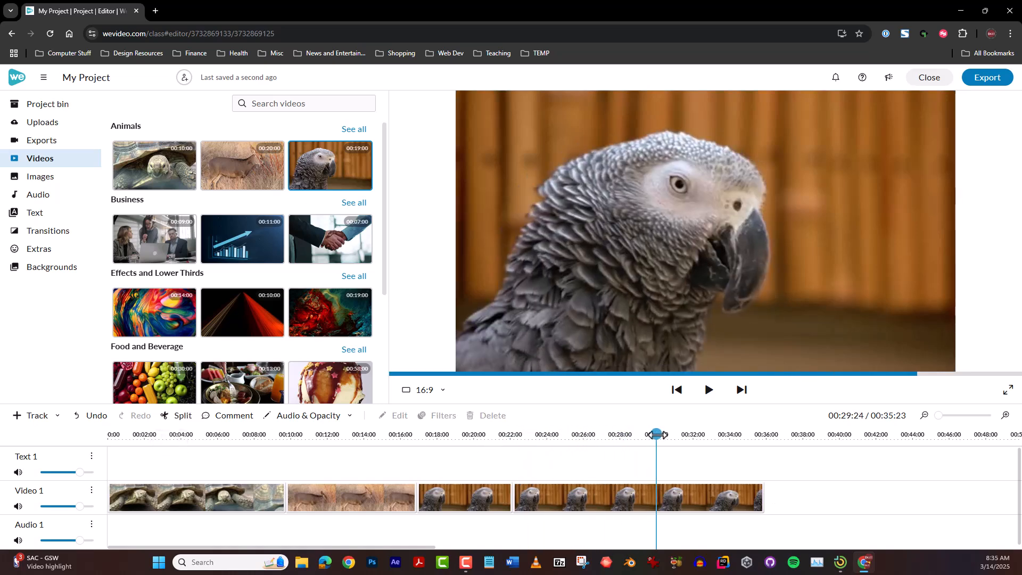
click(180, 416)
Delete the middle parrot piece and close the gap by moving the last piece against the first
click(566, 494)
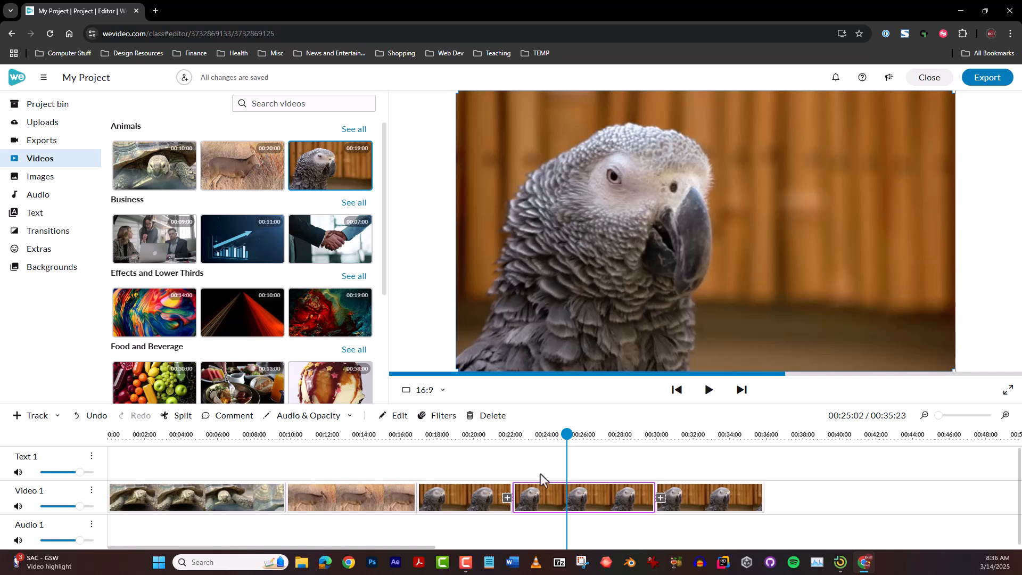
click(491, 422)
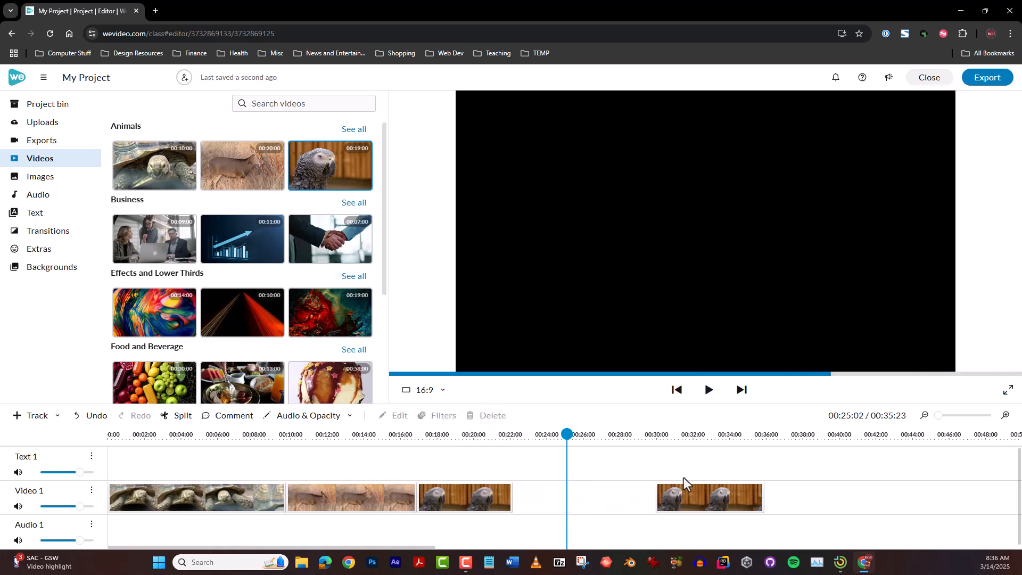
click(698, 491)
drag(697, 491, 555, 493)
Play back the cut between the two remaining parrot pieces
drag(514, 435, 494, 435)
key(space)
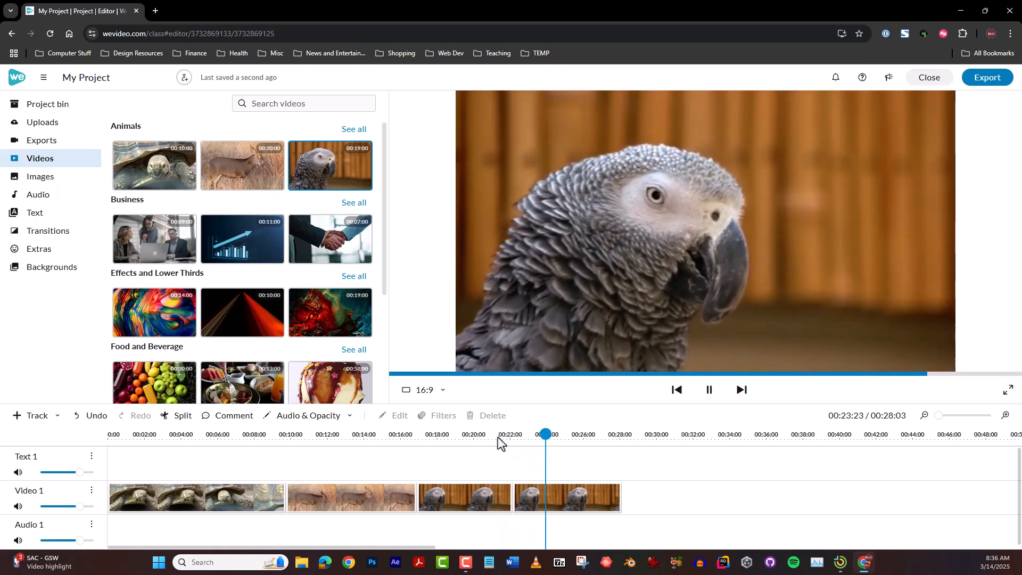
key(space)
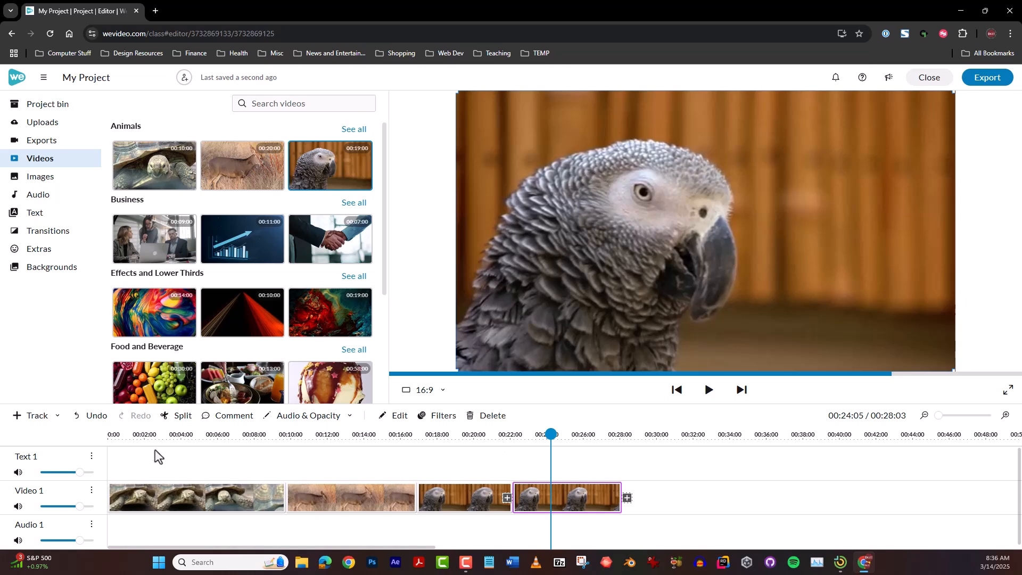
Undo the parrot clip's gap-closing move, the middle piece's deletion and both splits
click(87, 419)
click(87, 419)
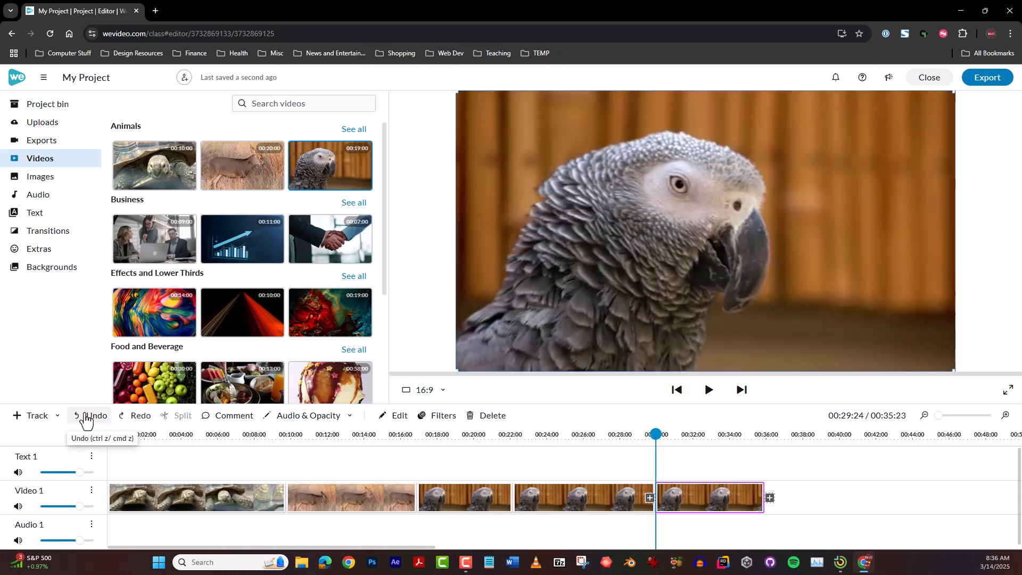
click(87, 420)
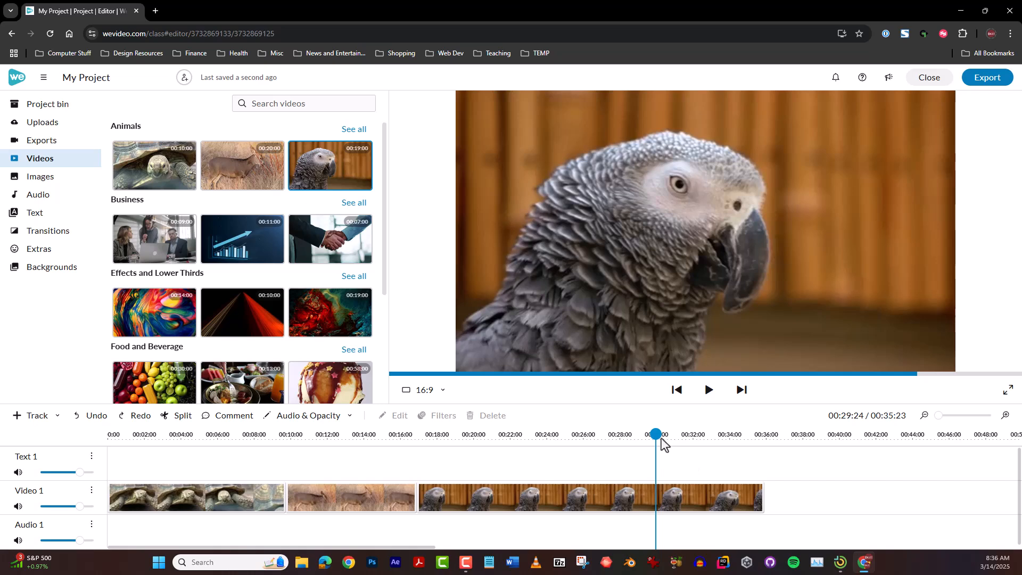
Redo the parrot clip's splits, the middle piece's deletion and the gap-closing move
drag(655, 433, 536, 433)
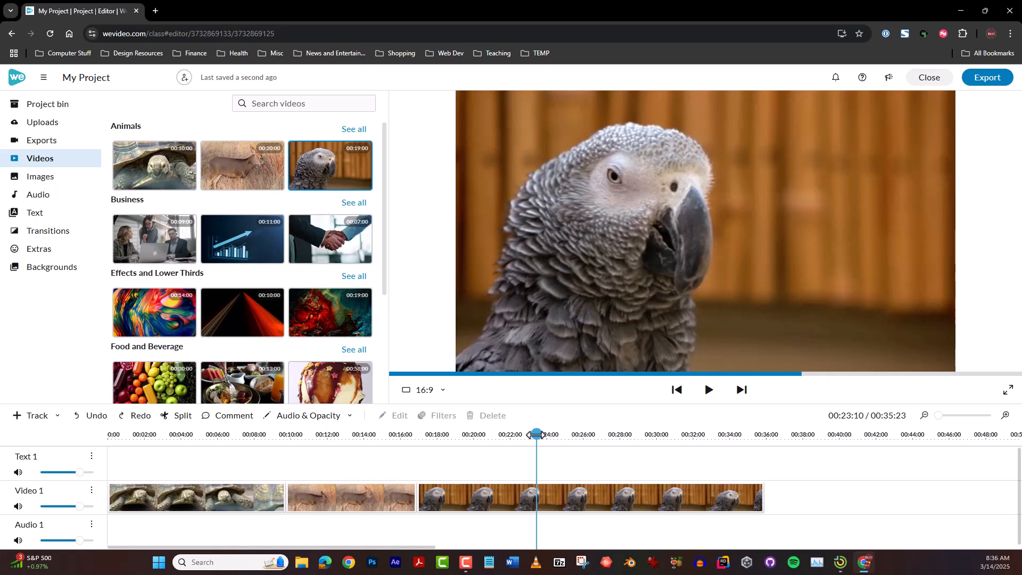
click(137, 423)
click(139, 421)
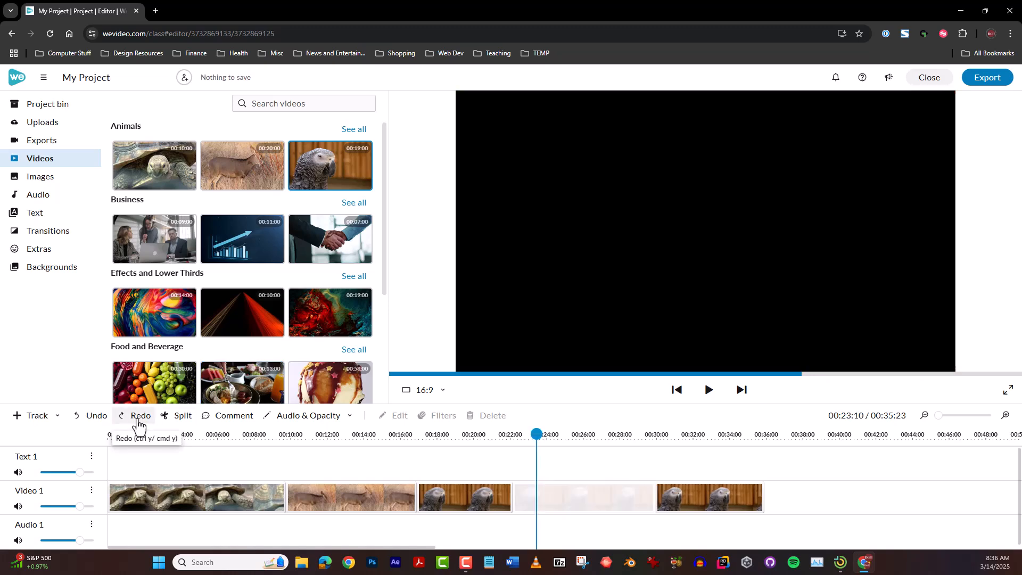
Replay the join between the two parrot pieces to examine the jump in the picture
drag(536, 434, 487, 433)
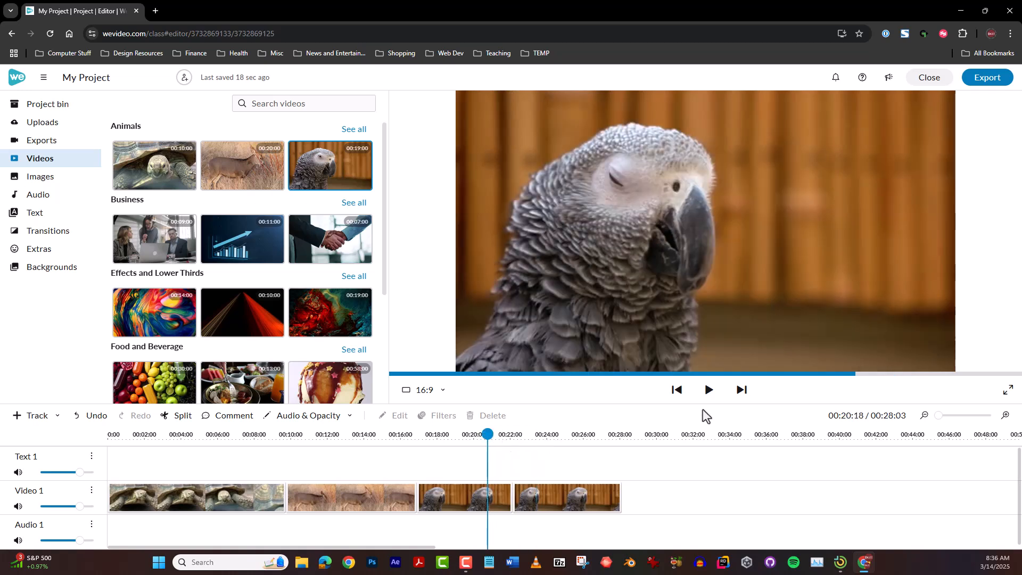
click(709, 389)
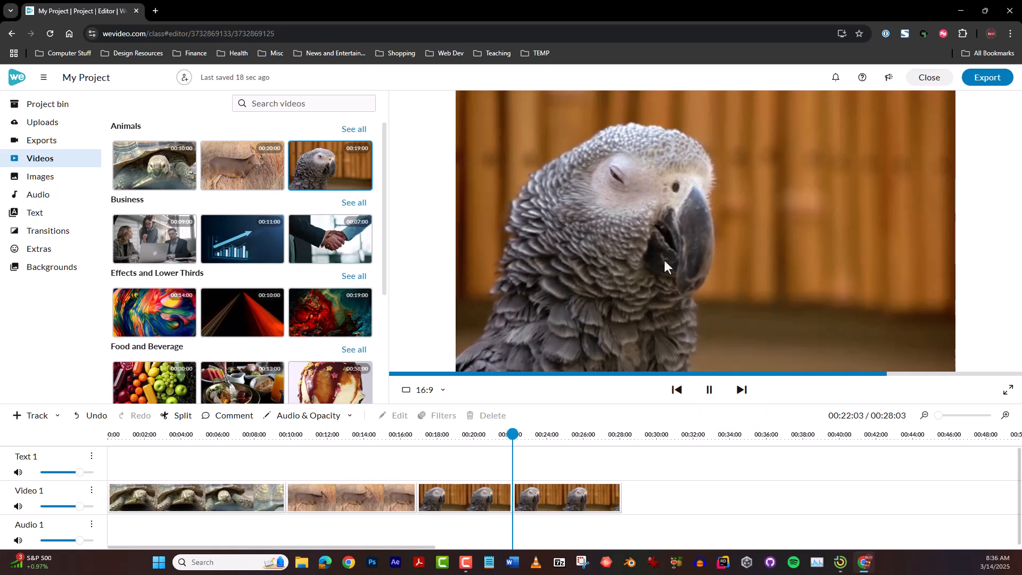
drag(543, 434, 485, 434)
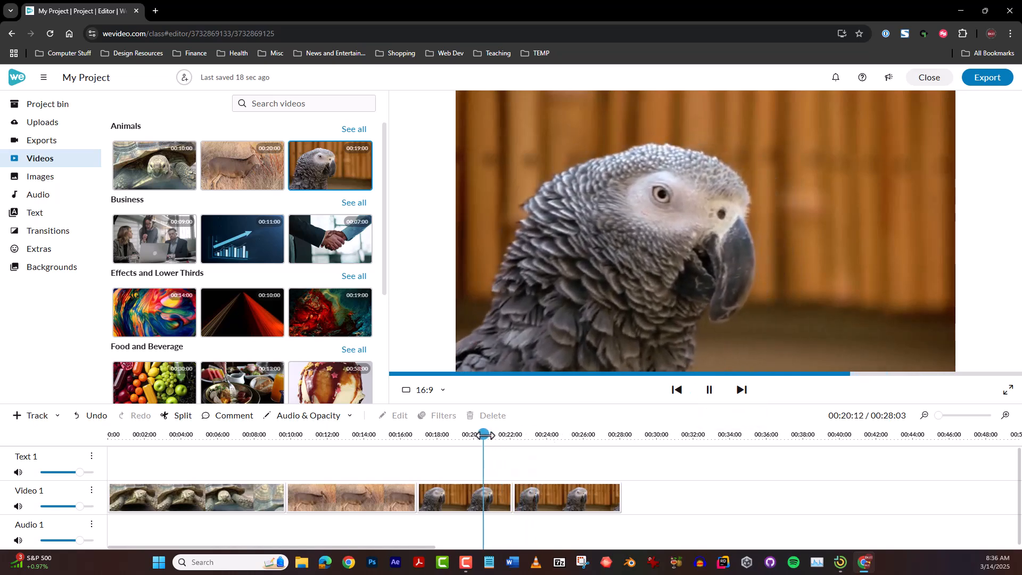
click(702, 395)
drag(528, 436, 543, 437)
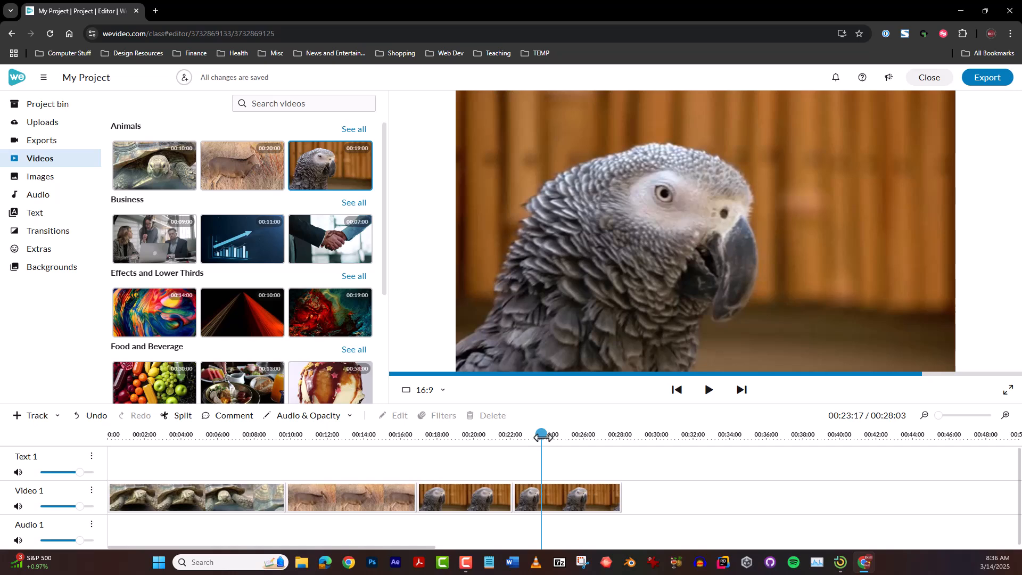
Place a Cross fade transition between the two parrot pieces and preview it
click(52, 234)
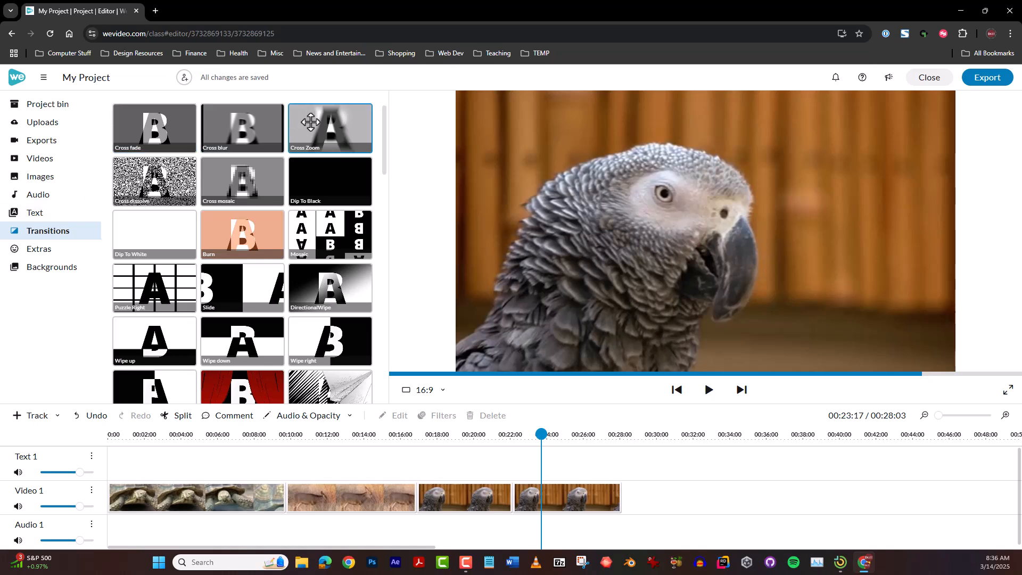
drag(385, 119, 386, 154)
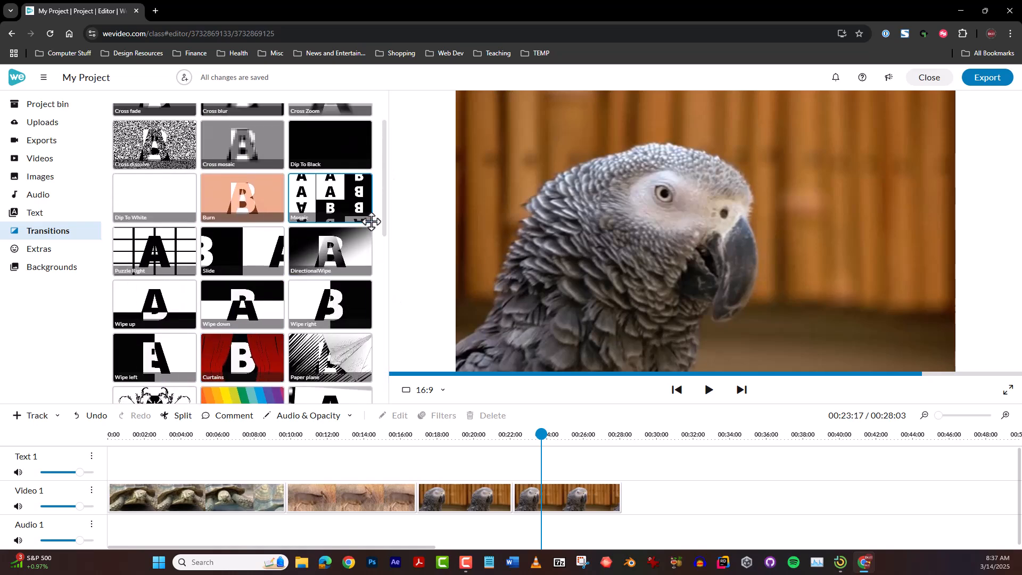
drag(384, 213, 386, 177)
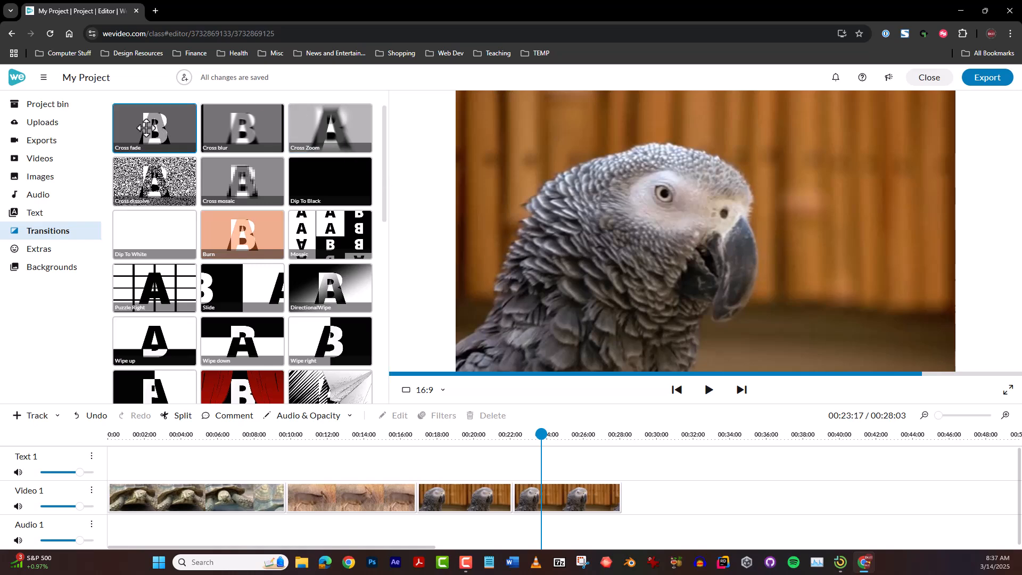
drag(131, 128, 512, 505)
drag(504, 434, 481, 434)
key(space)
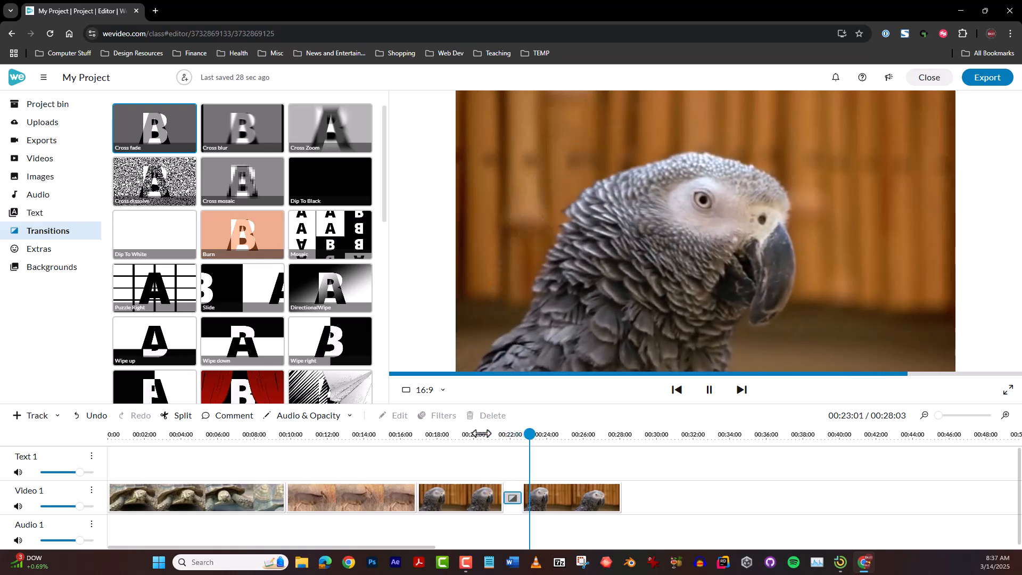
key(space)
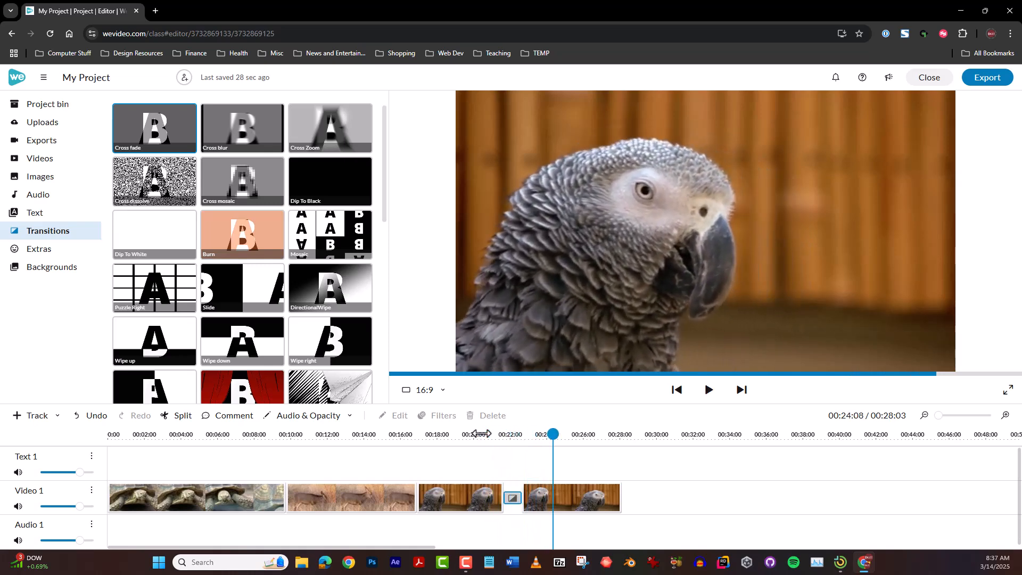
Place a Cross fade transition between the deer clip and the first parrot piece, and preview both transitions
drag(550, 436, 399, 436)
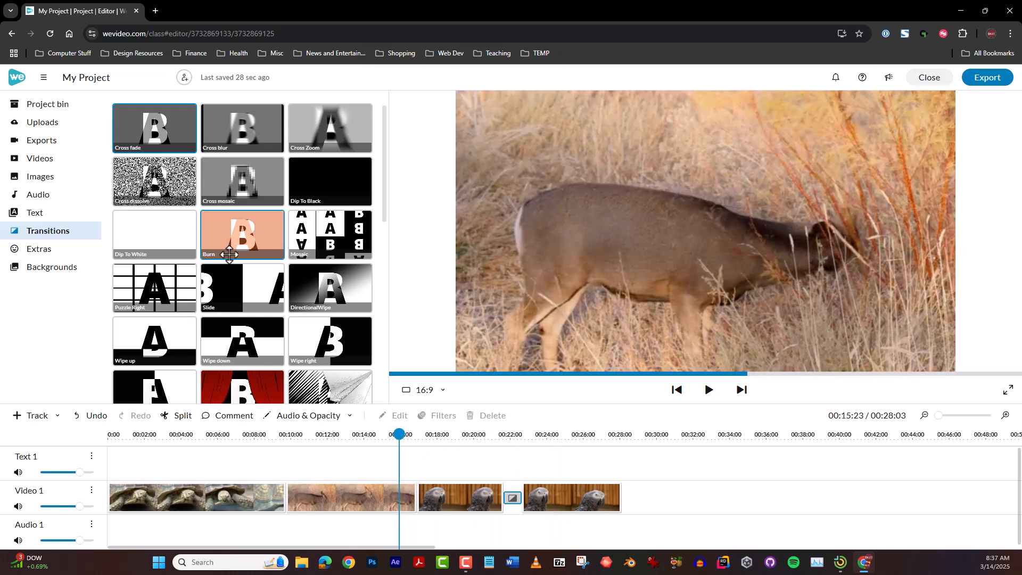
drag(160, 145, 408, 498)
drag(408, 435, 386, 435)
key(space)
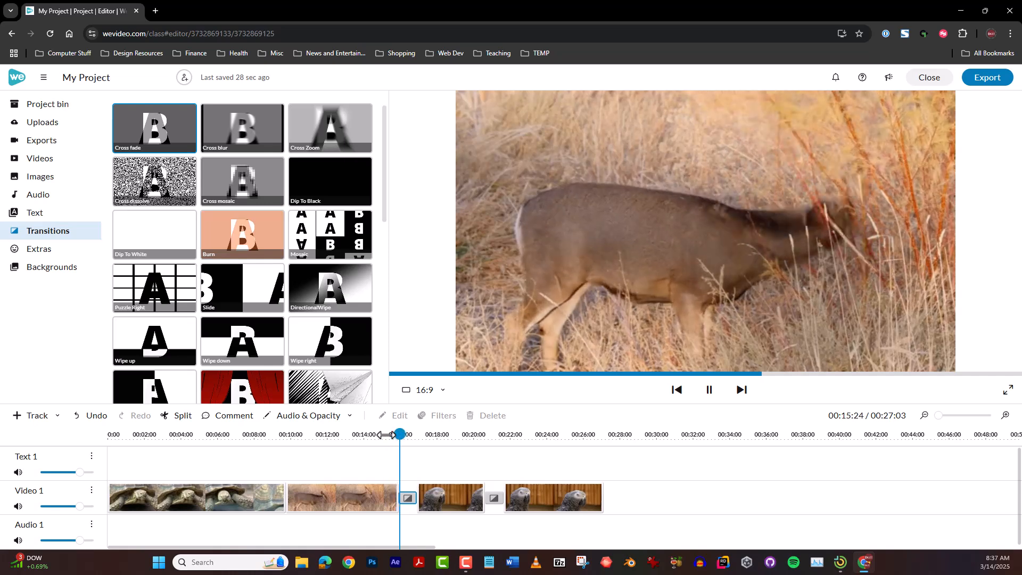
key(space)
drag(446, 434, 481, 445)
key(space)
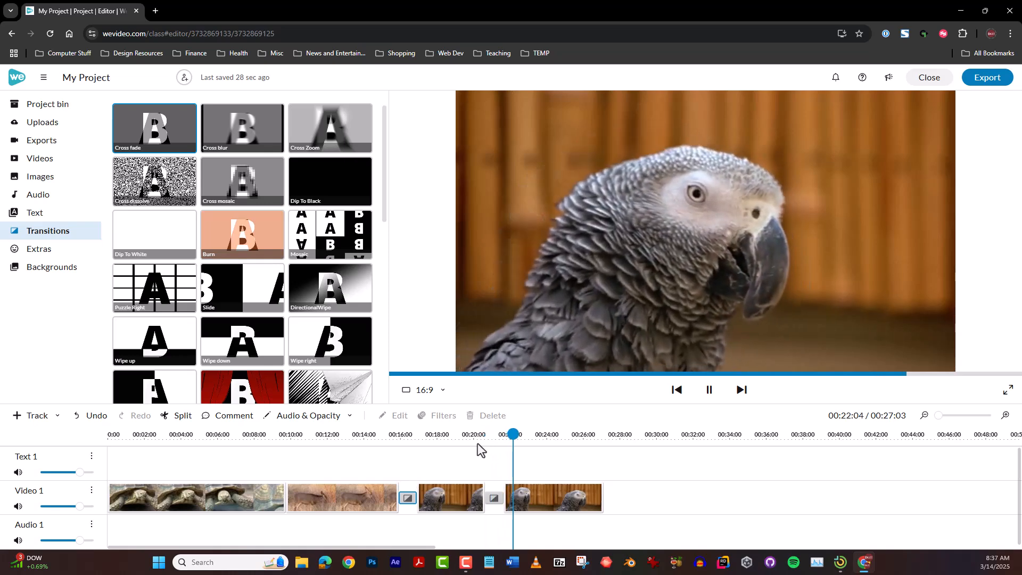
key(space)
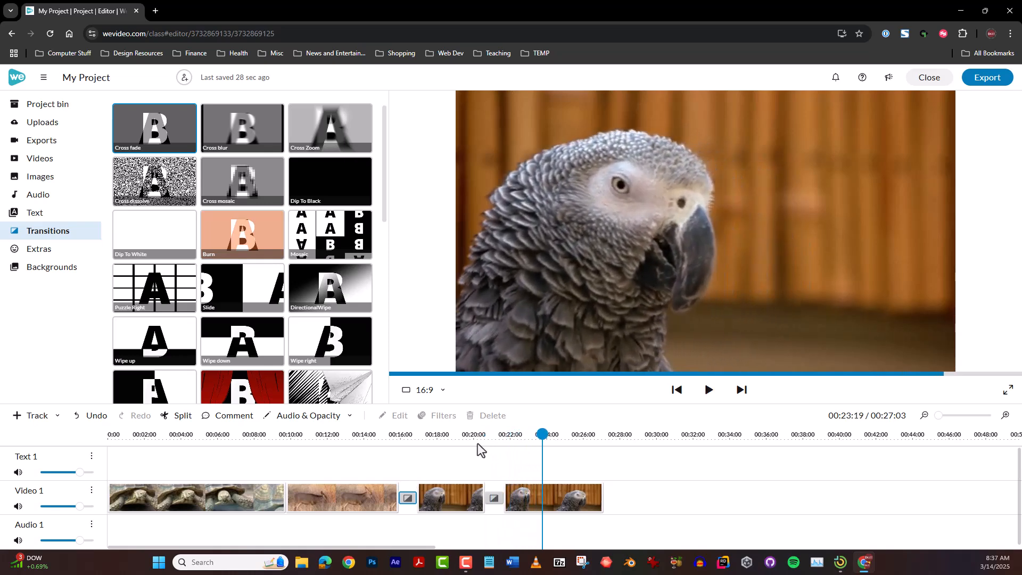
Set the duration of the Cross fade between the two parrot pieces to 0.4 seconds, applied to the selected transition only
click(495, 500)
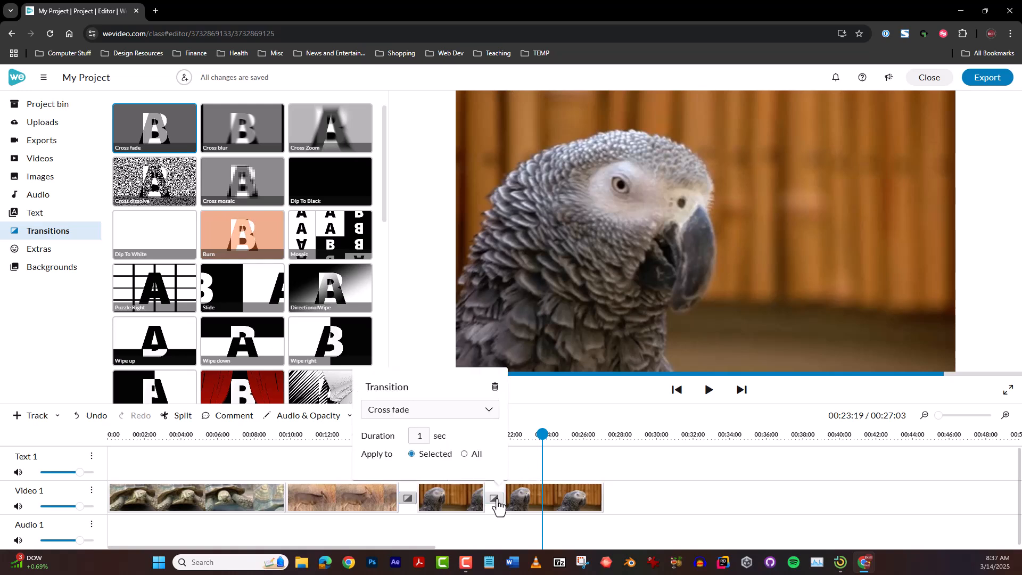
click(423, 436)
key(BackSpace)
text(8.28)
key(BackSpace)
key(BackSpace)
key(BackSpace)
text(.2)
key(BackSpace)
key(BackSpace)
text(.28)
key(BackSpace)
key(BackSpace)
key(BackSpace)
text(.28)
key(BackSpace)
key(BackSpace)
key(BackSpace)
text(.28)
key(BackSpace)
key(BackSpace)
key(BackSpace)
text(.28)
key(BackSpace)
key(BackSpace)
key(BackSpace)
double_click(420, 435)
text(5)
double_click(418, 436)
text(0.4)
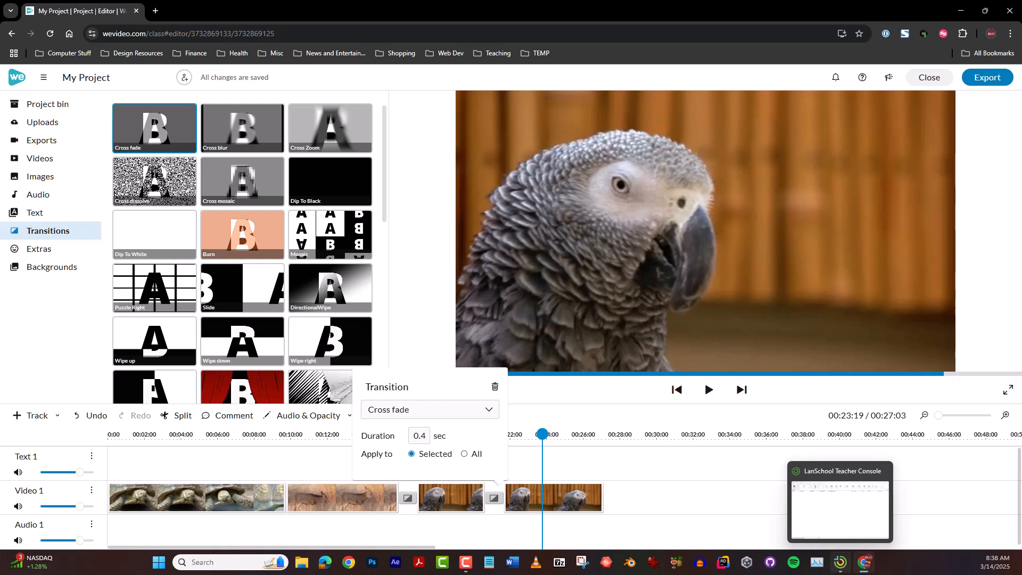
click(543, 435)
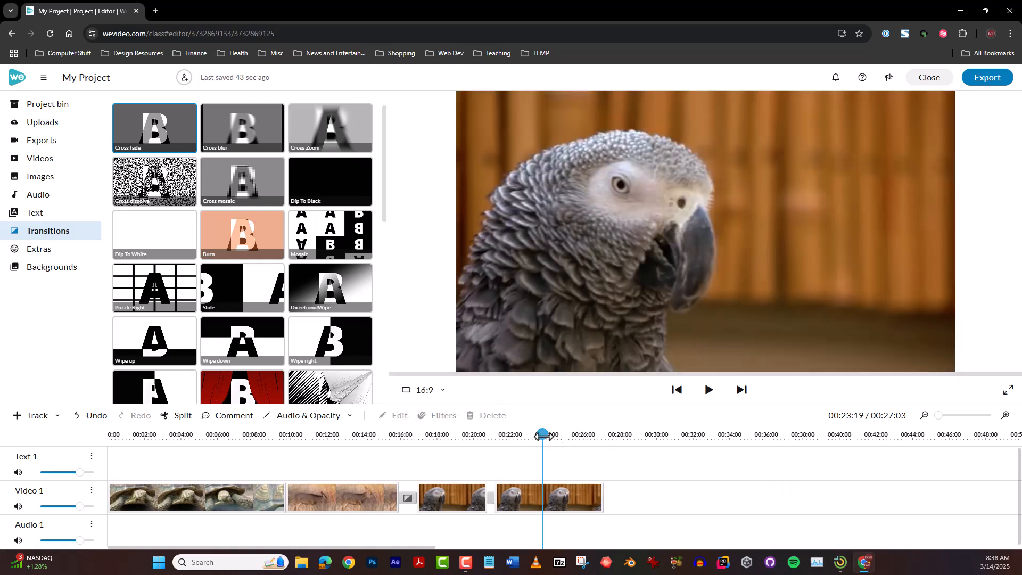
Play the shortened Cross fade between the two parrot pieces twice to check its pace
drag(543, 434, 476, 435)
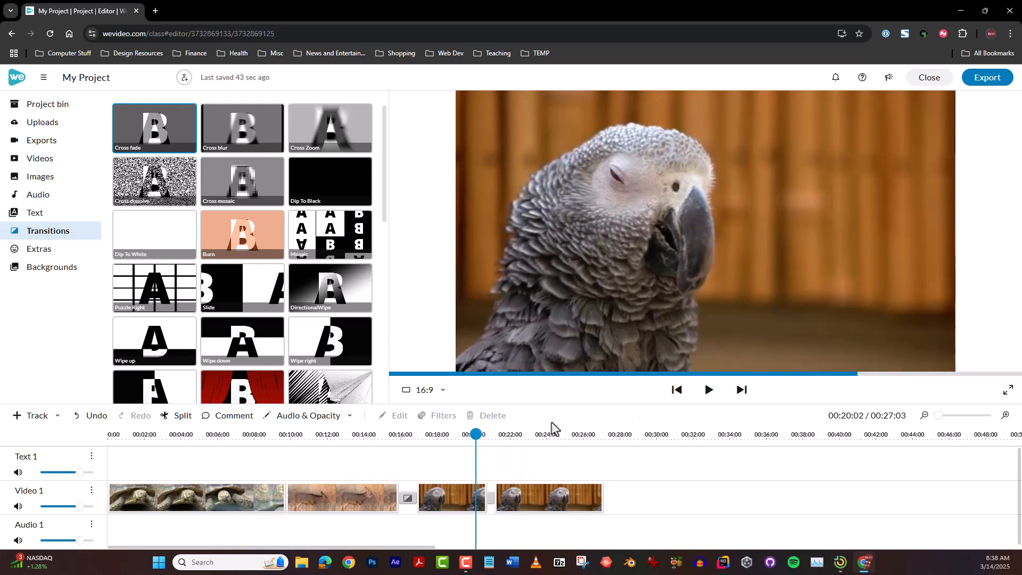
click(709, 393)
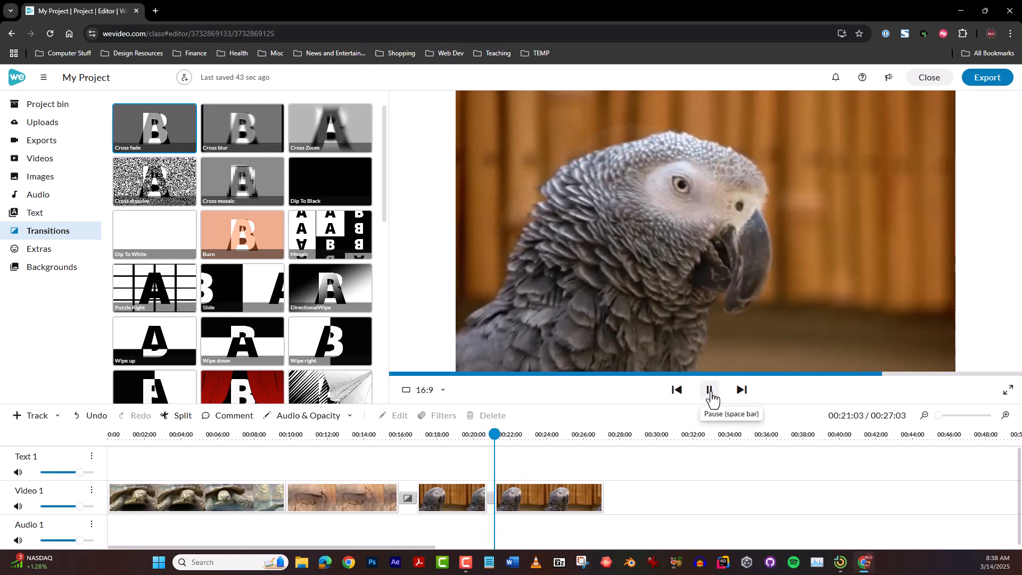
click(476, 434)
click(709, 393)
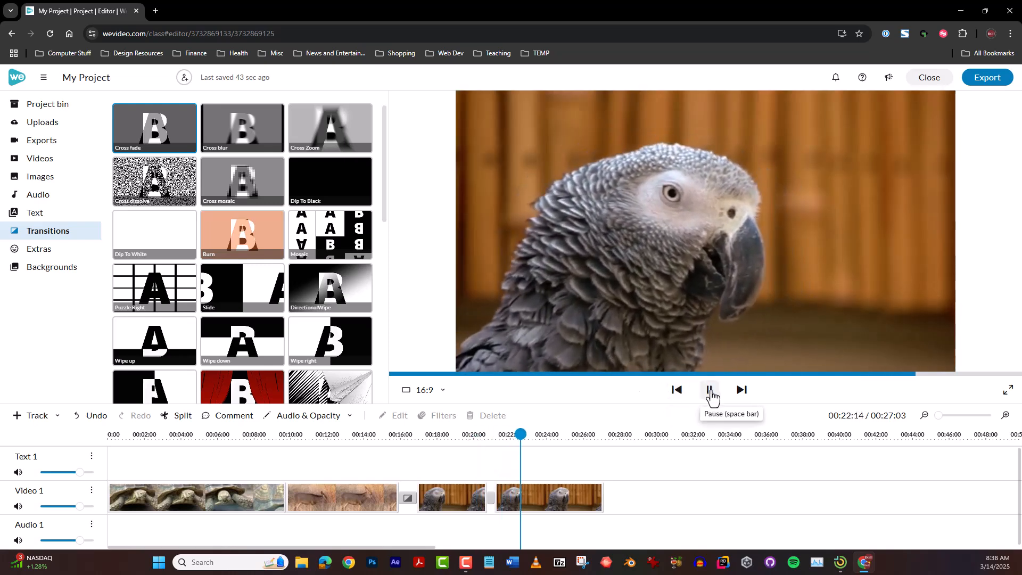
click(711, 394)
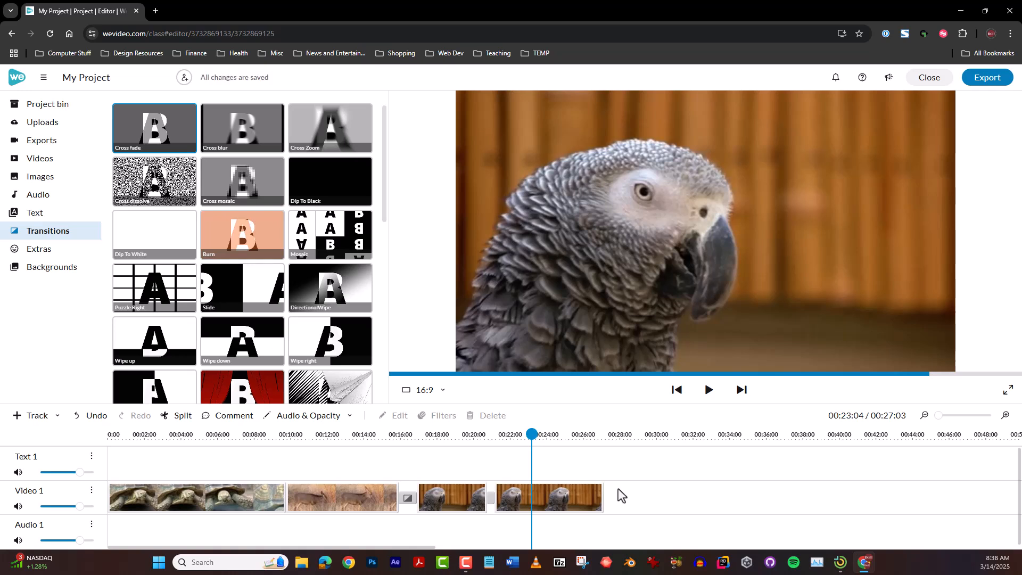
Add the stock track Feeling Alright from the Playful category at the start of Audio 1 and play the project
click(41, 198)
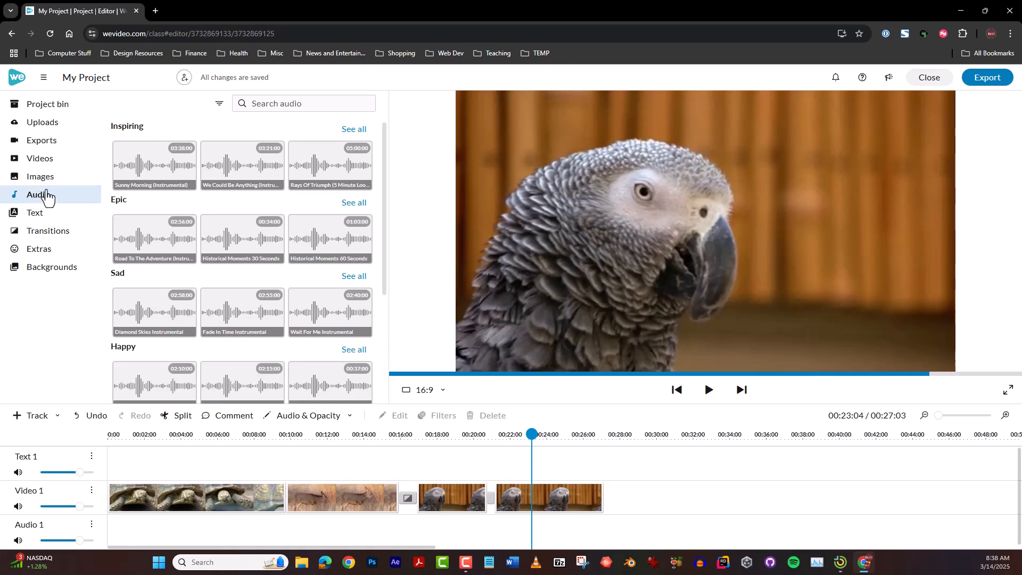
scroll(206, 331, down, 5)
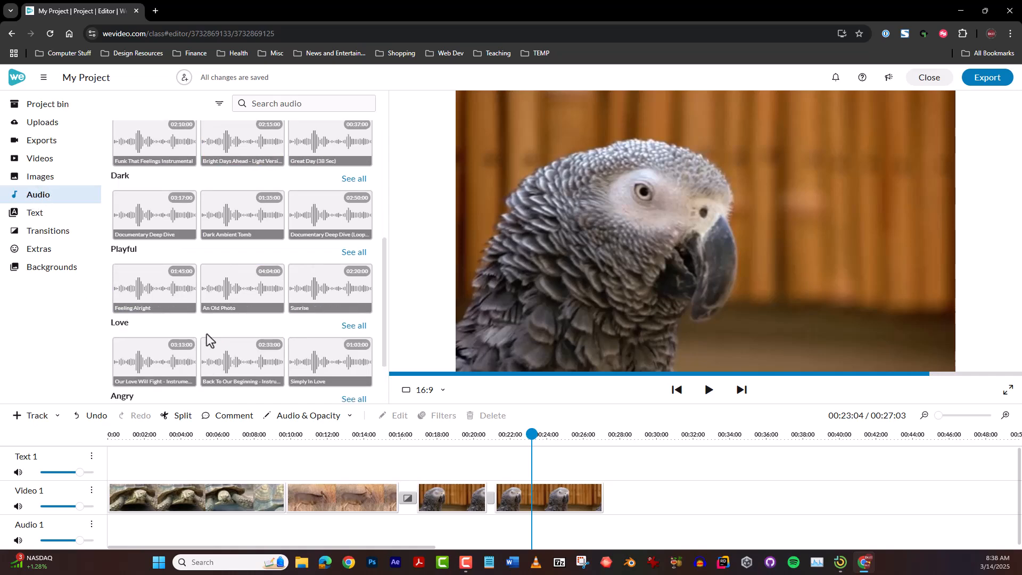
click(157, 289)
drag(158, 289, 109, 532)
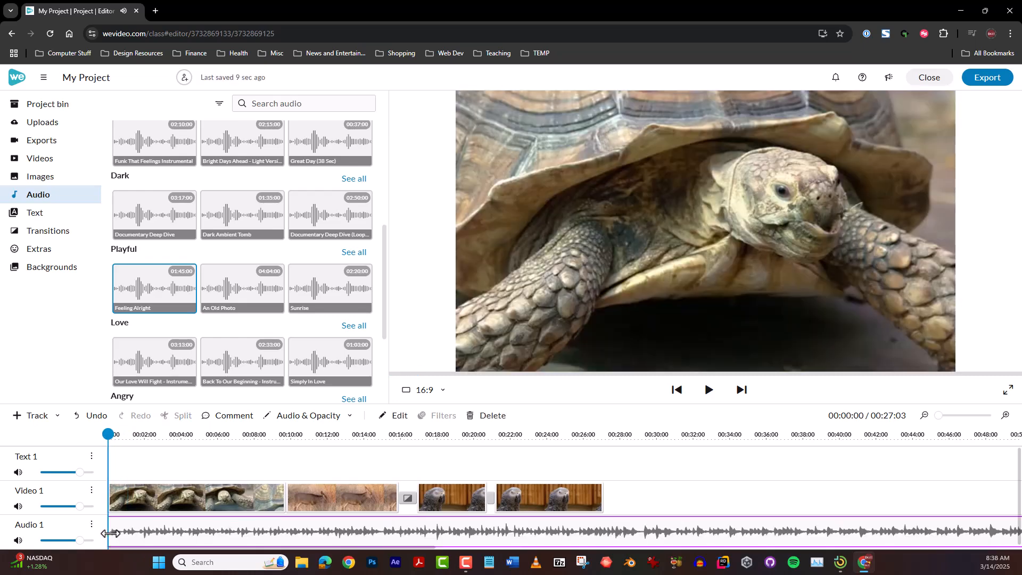
key(space)
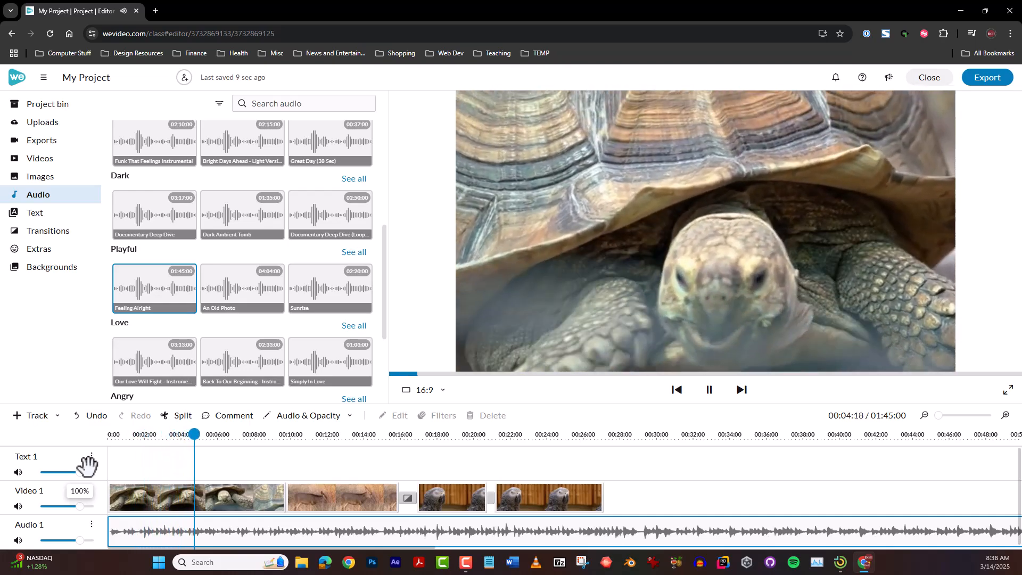
Stop playback, mute Audio 1, play a moment of the project near 3 seconds without music, and unmute the track
key(space)
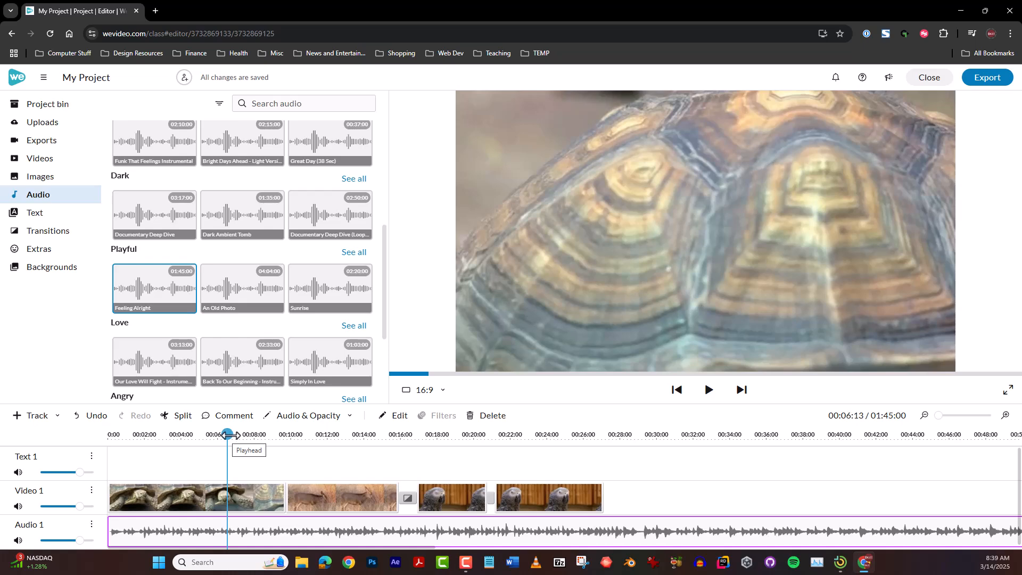
drag(229, 434, 170, 448)
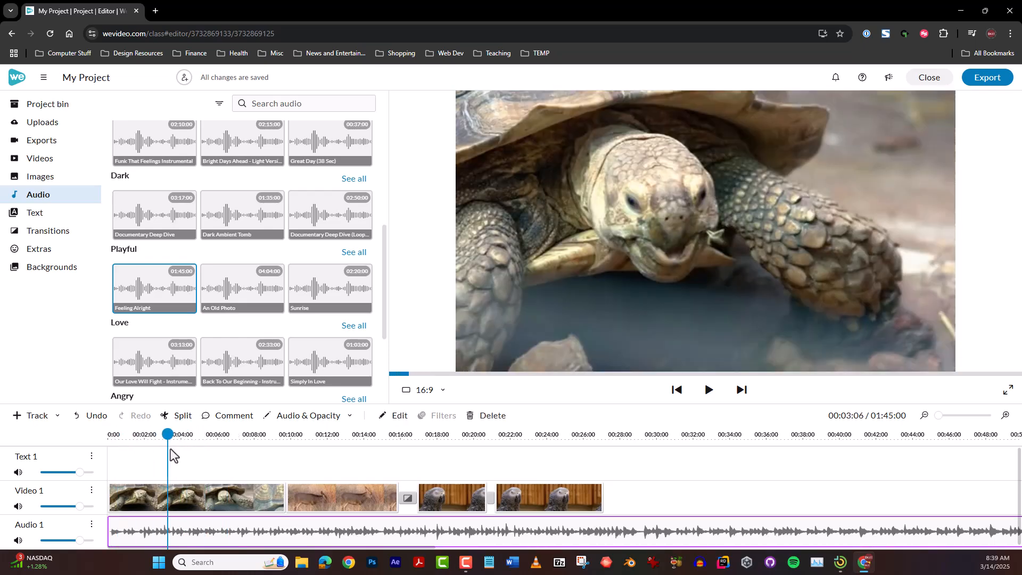
click(18, 540)
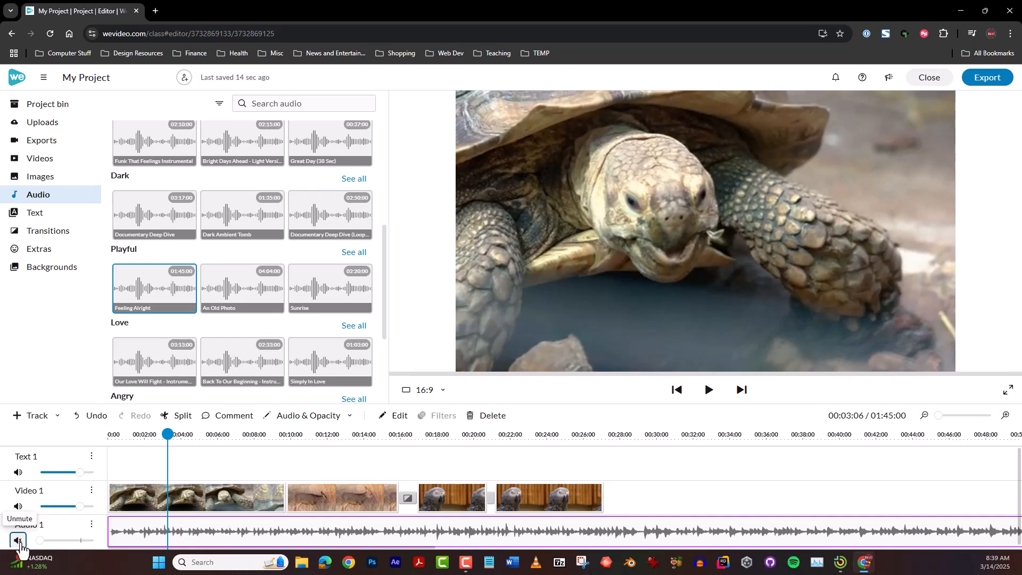
key(space)
key(space)
click(20, 544)
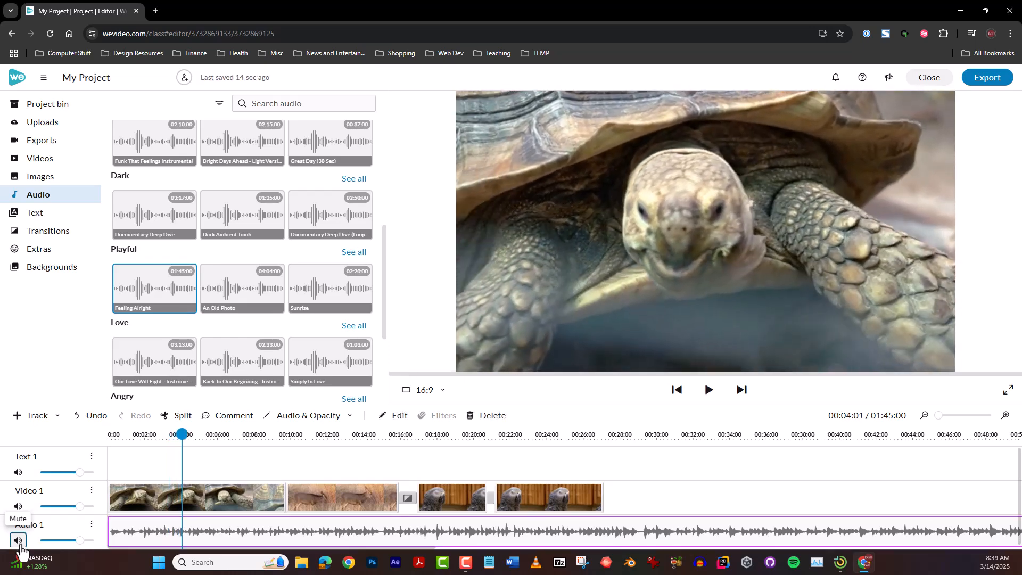
Show the audio level line on Audio 1 and lower the music clip's starting volume point to 0%
scroll(267, 505, down, 1)
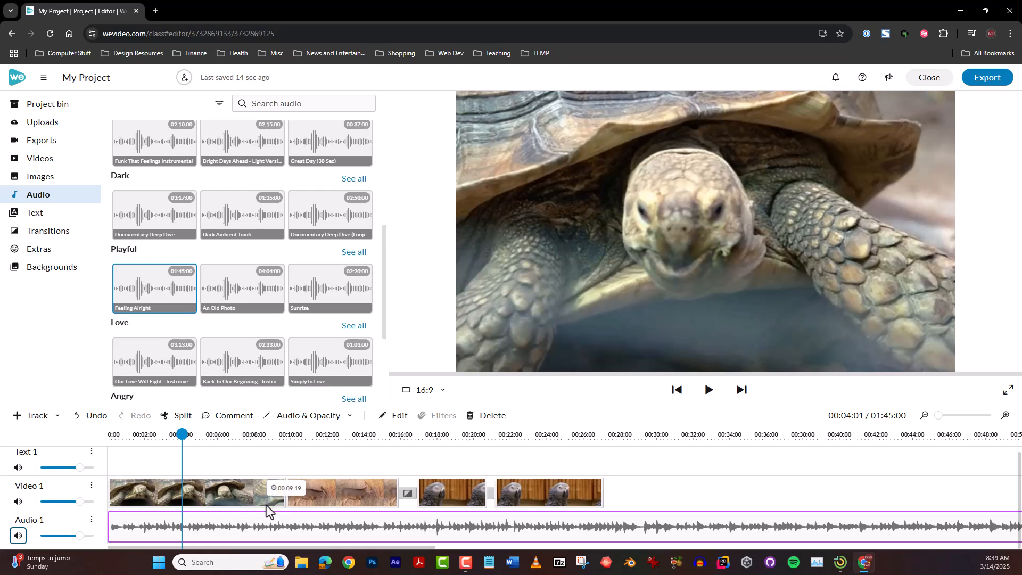
click(91, 520)
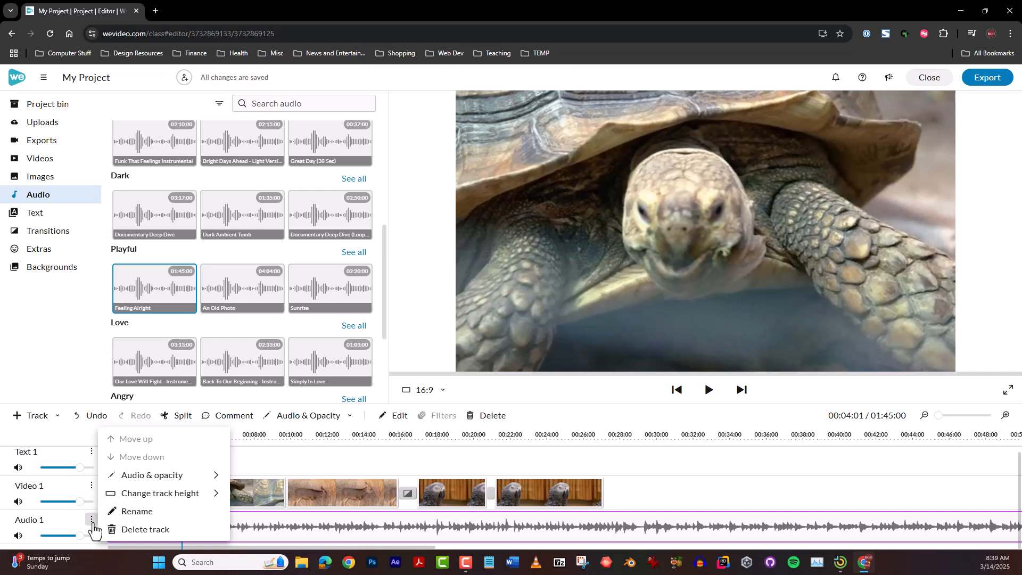
mouse_move(162, 481)
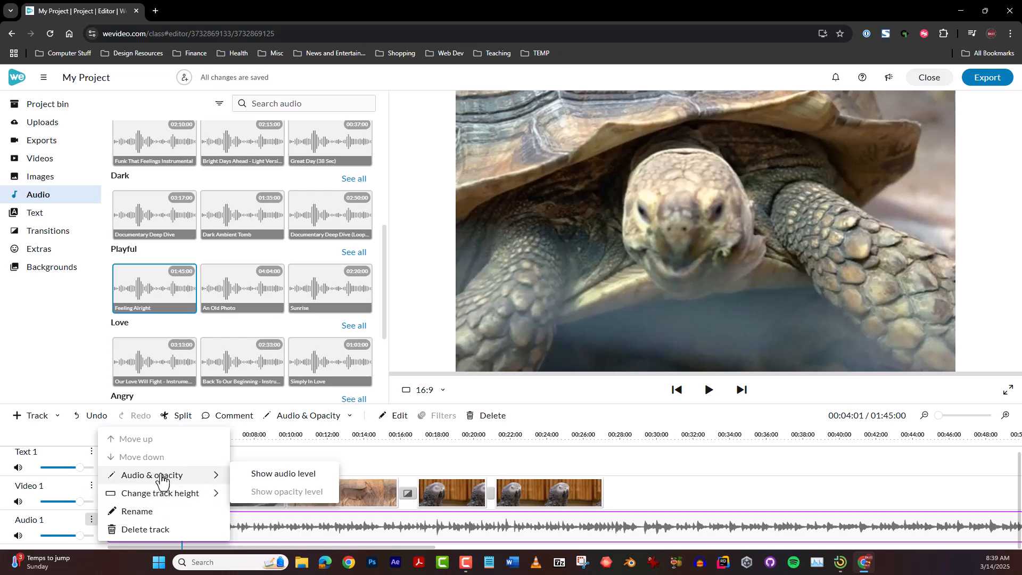
click(261, 475)
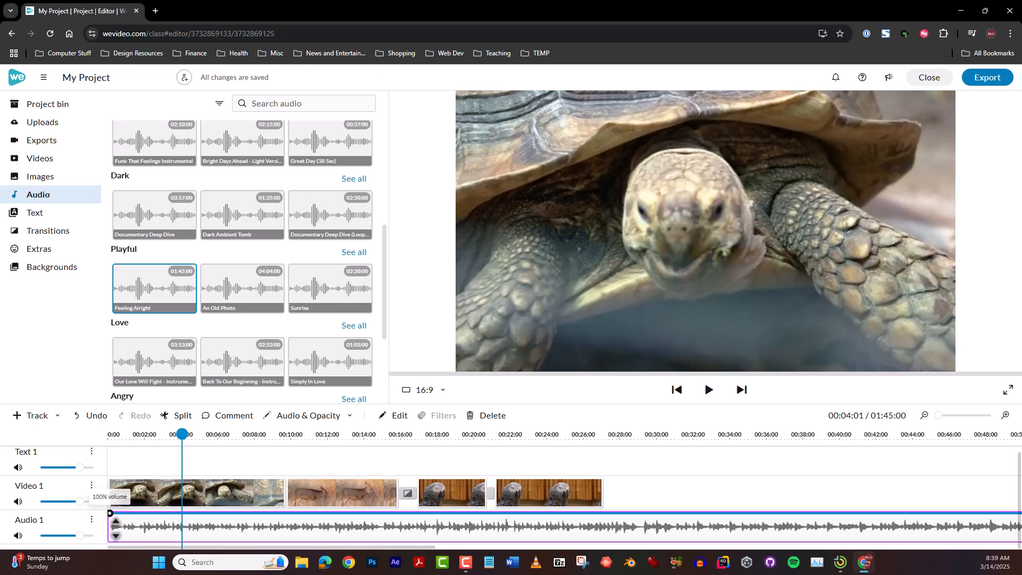
drag(115, 526, 116, 557)
Add a 100% volume point about 1 second into the music to create a fade-in, and play the opening
drag(182, 434, 146, 446)
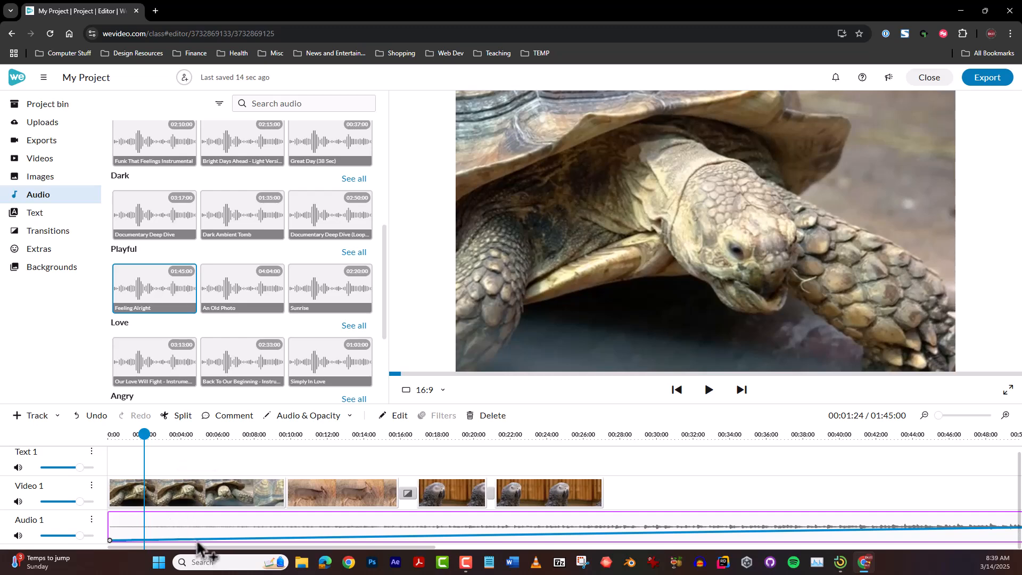
drag(194, 540, 126, 510)
drag(144, 435, 63, 436)
key(space)
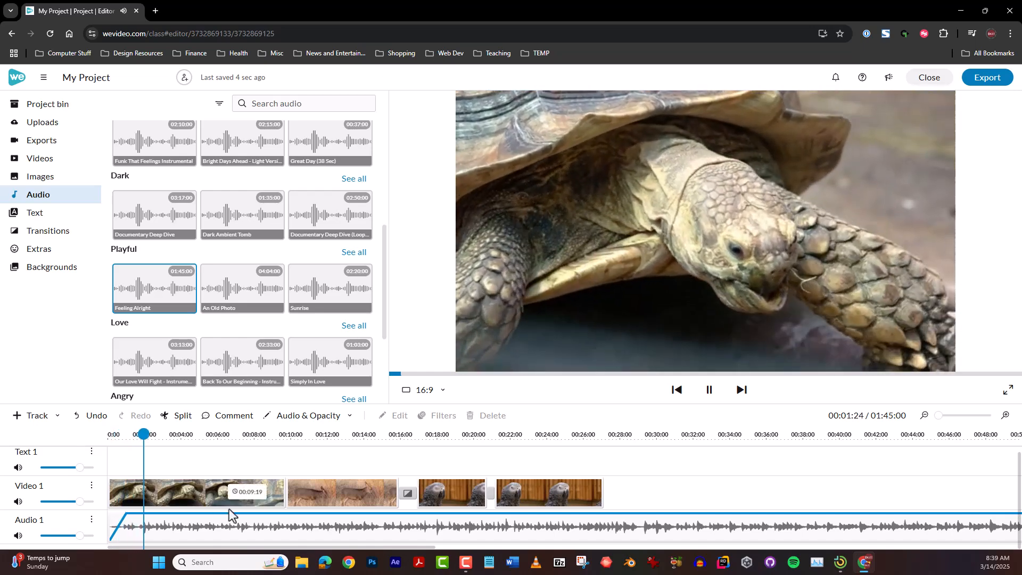
click(230, 514)
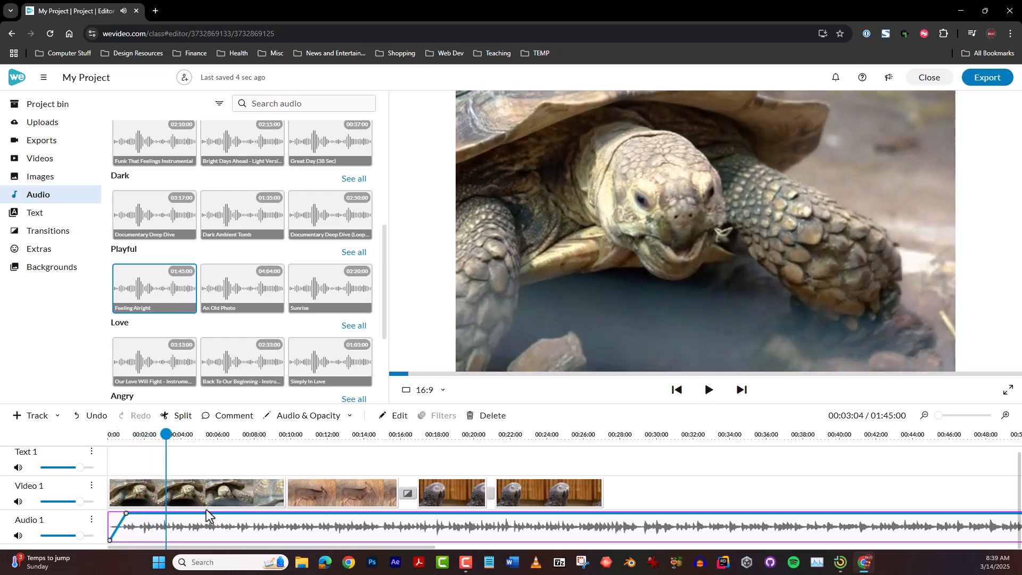
Add volume points on the music at about 4 seconds (0%), 6 seconds (100%) and 10 seconds (0%), playing the opening to check the dip
click(180, 514)
drag(180, 514, 184, 541)
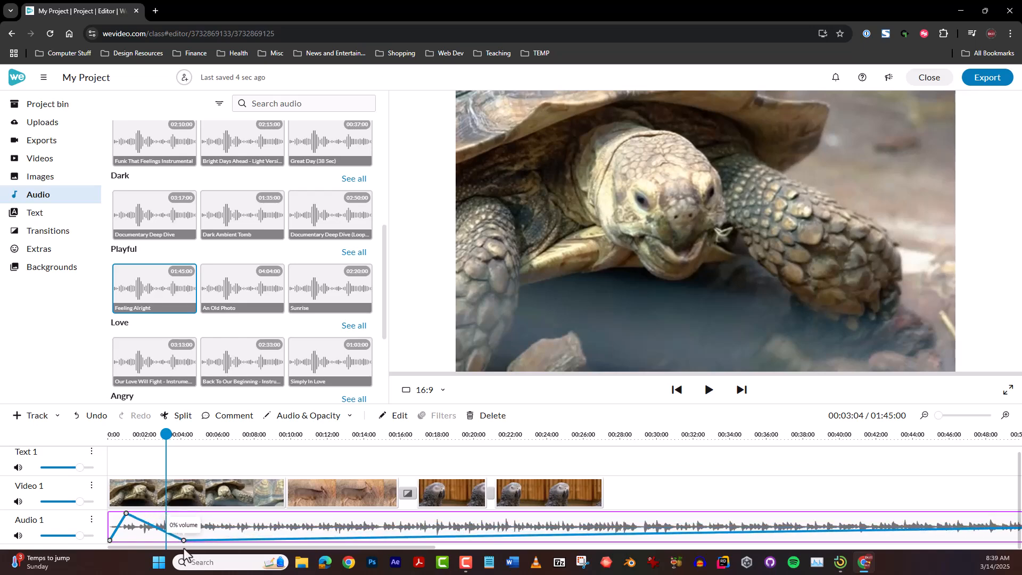
drag(167, 434, 91, 437)
key(space)
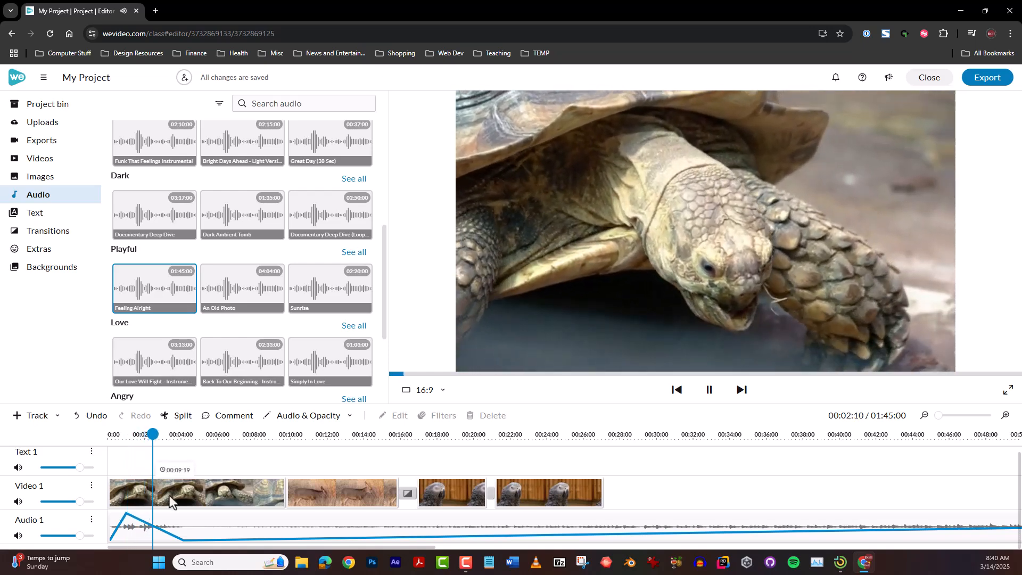
click(160, 531)
drag(218, 541, 285, 540)
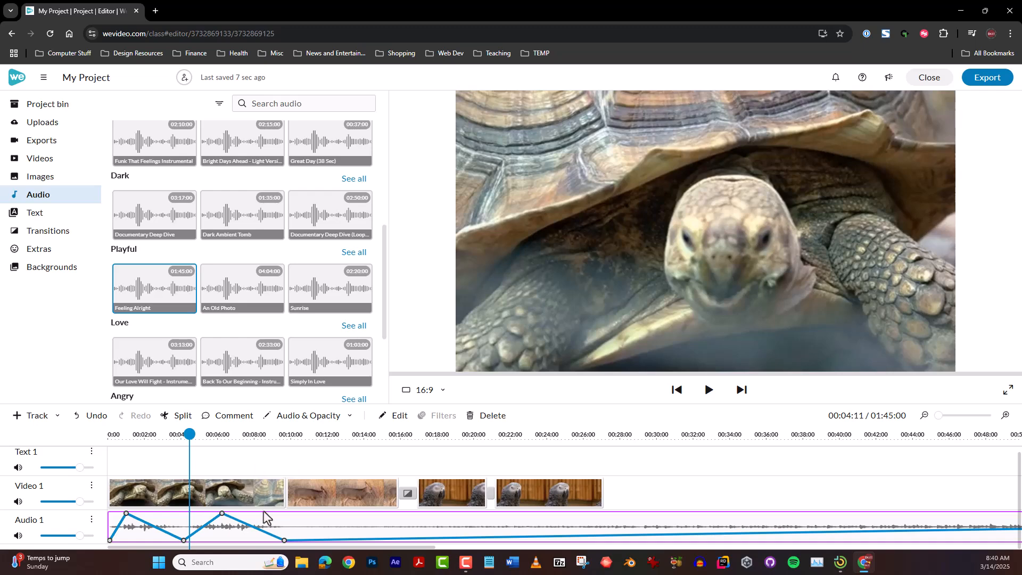
Remove all added volume points from the music clip and restore its starting point to 100% volume
drag(222, 513, 186, 546)
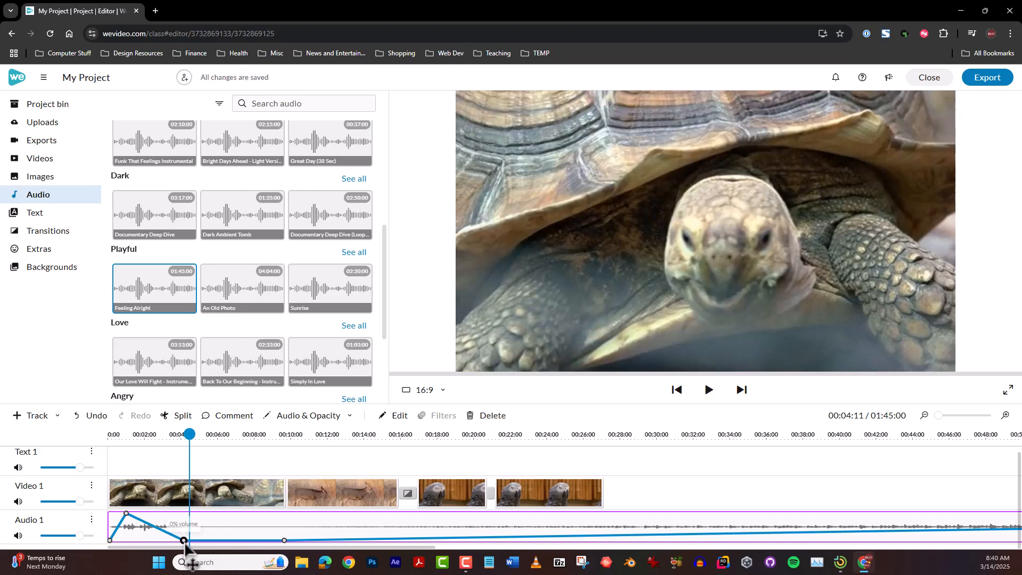
double_click(184, 541)
double_click(284, 541)
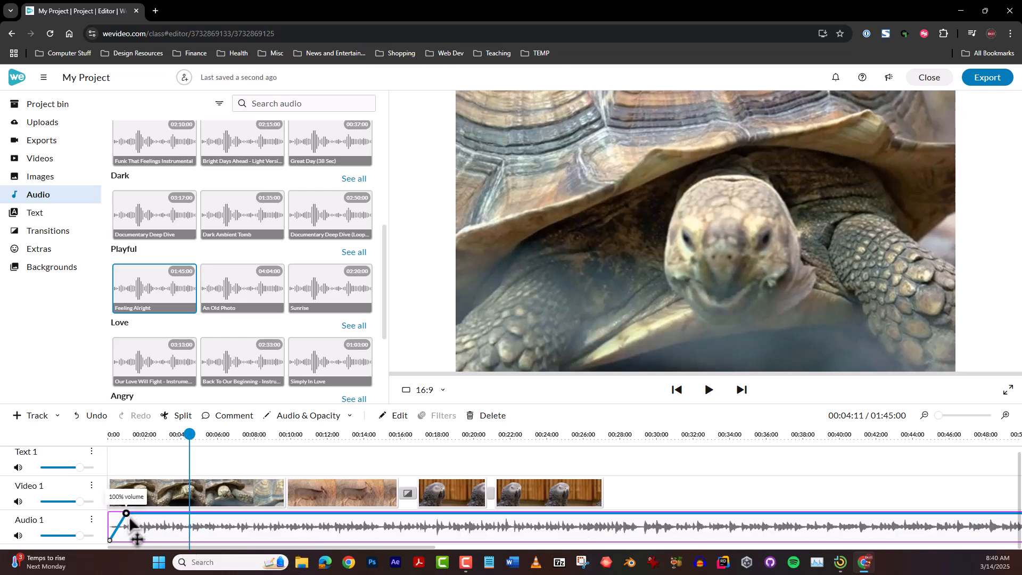
double_click(127, 514)
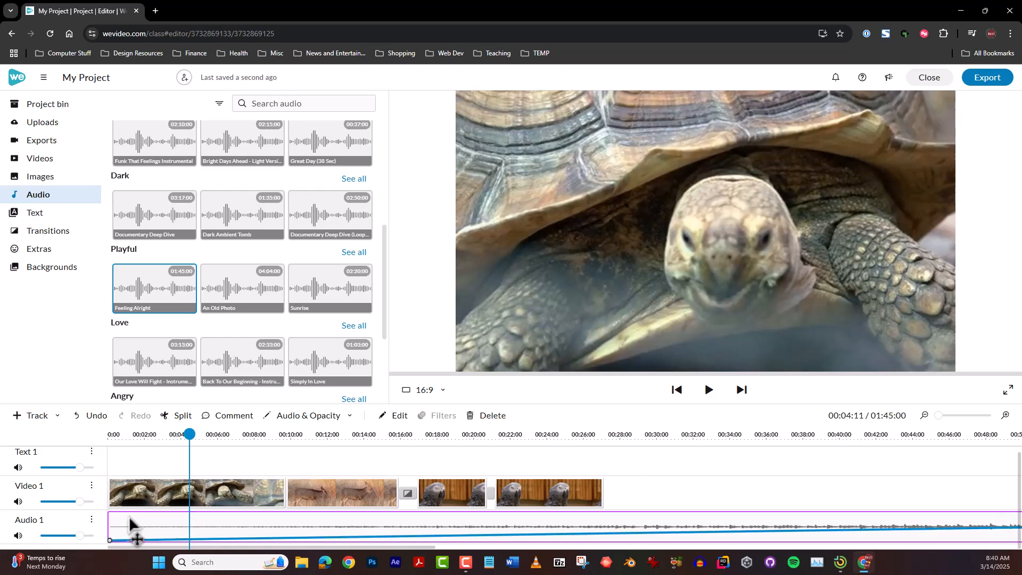
drag(109, 540, 107, 513)
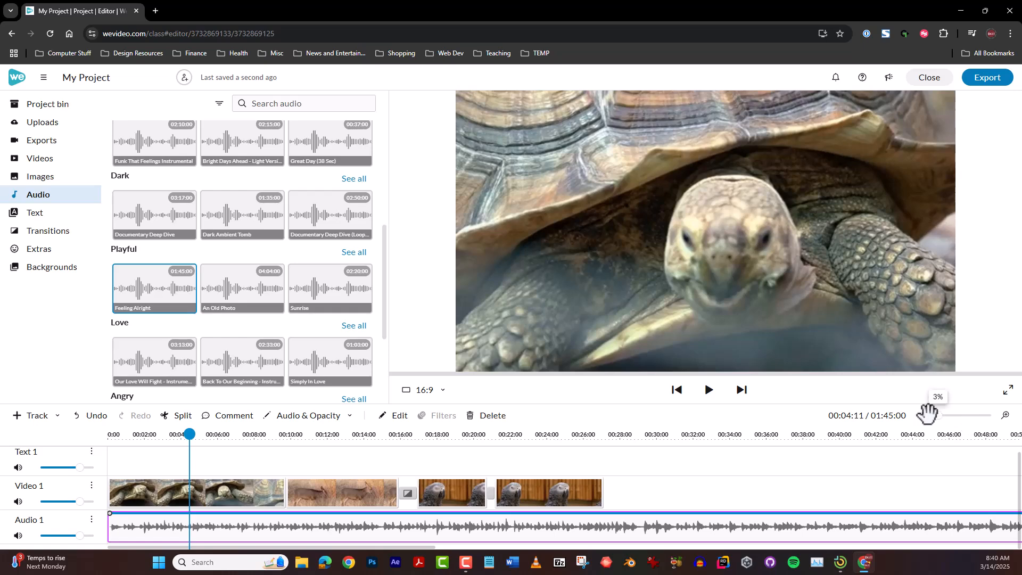
Lower the music clip's start and end volume points to about half, giving the whole clip an even level
drag(932, 413, 927, 414)
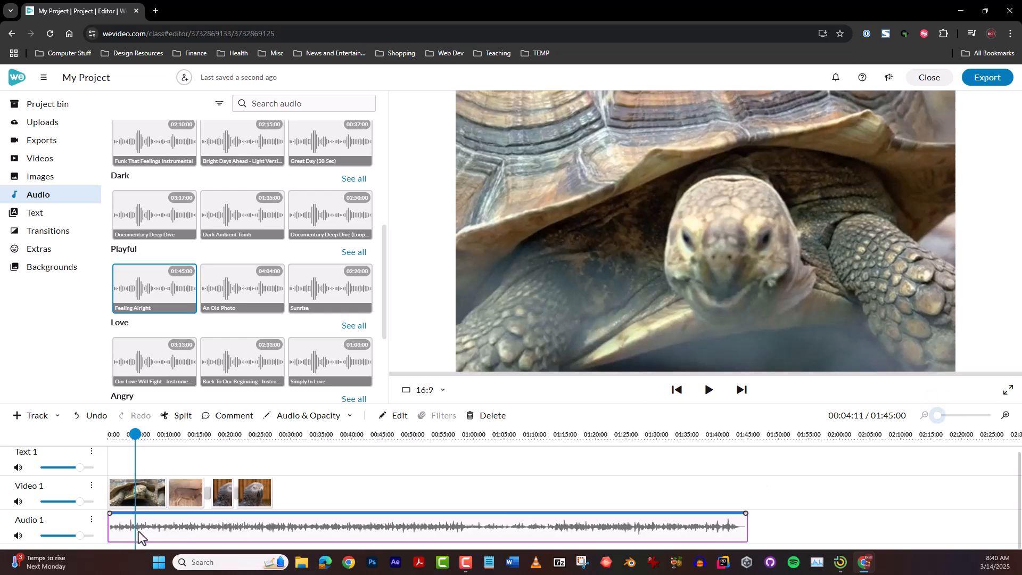
drag(117, 526, 118, 539)
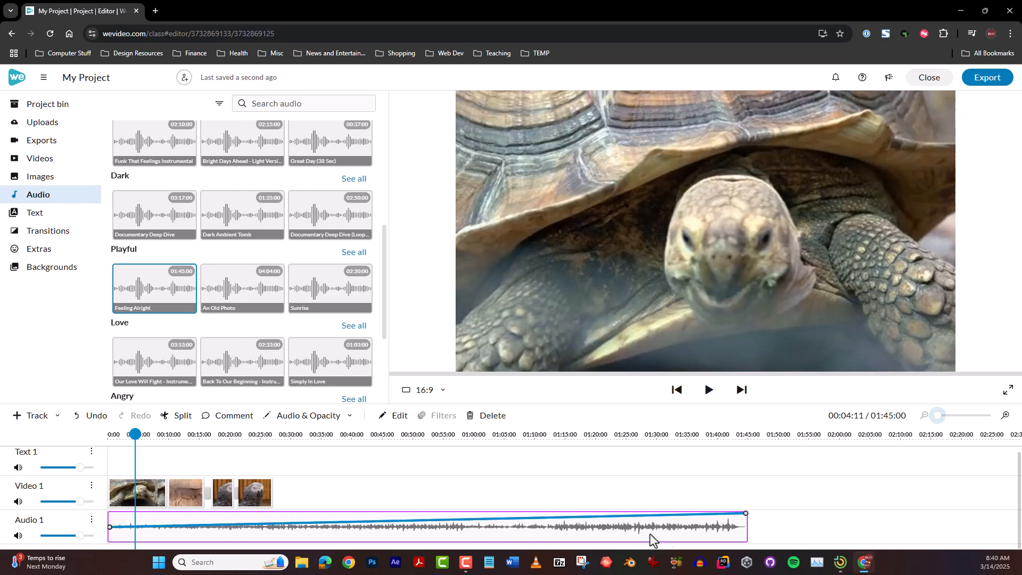
drag(746, 513, 746, 526)
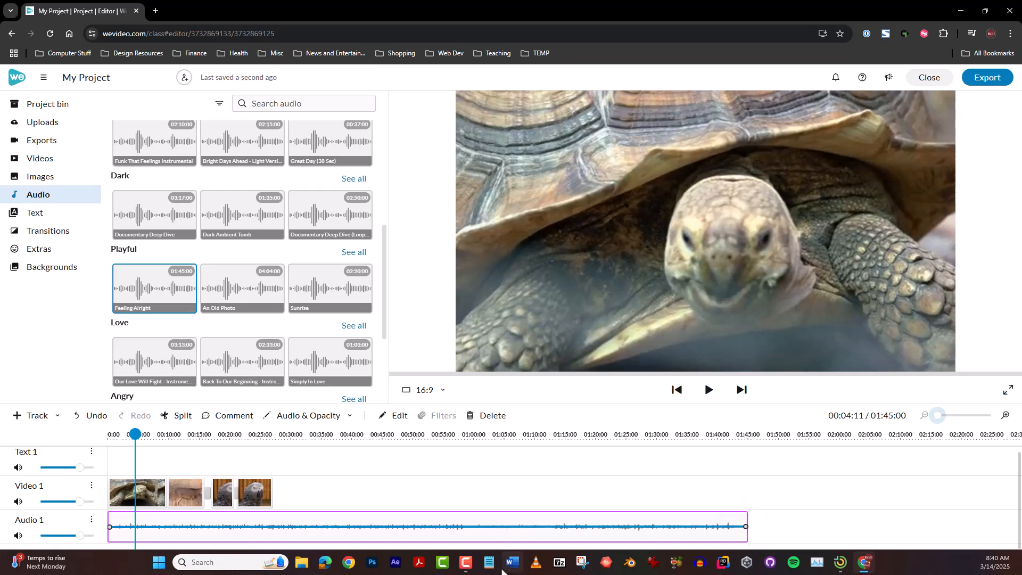
mouse_move(746, 527)
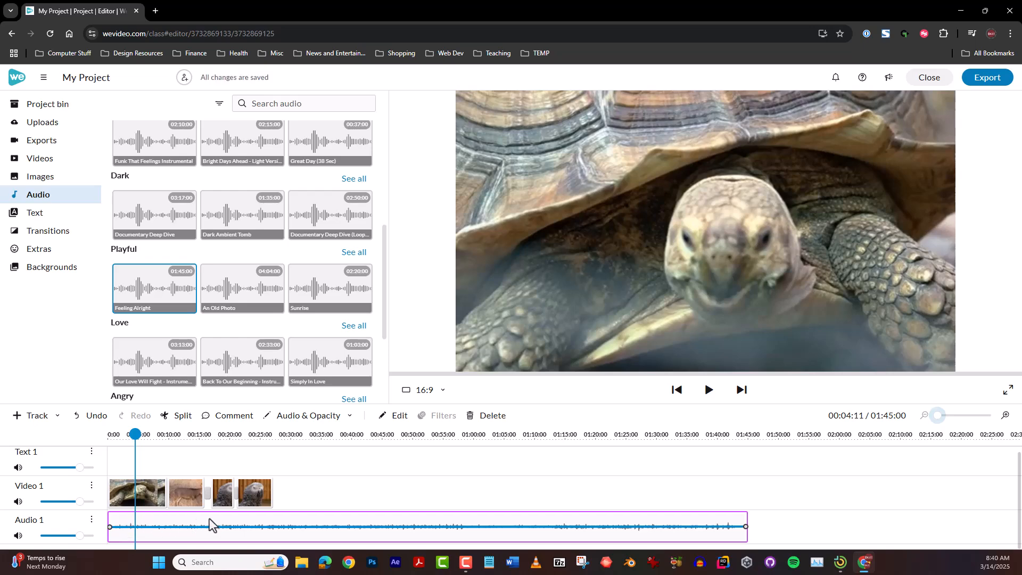
Delete the music clip from Audio 1 and the last parrot piece from Video 1
click(488, 416)
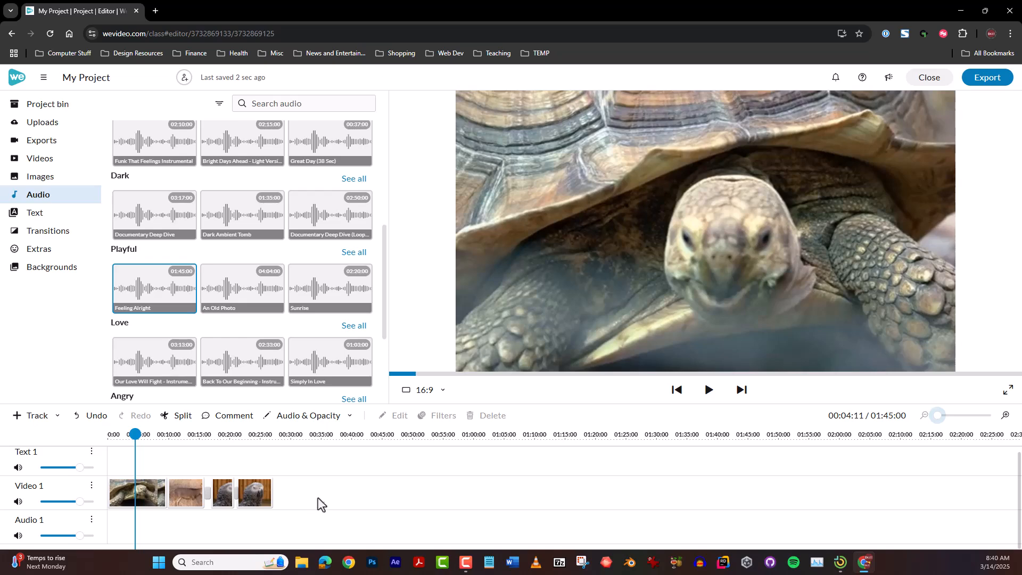
drag(332, 486, 142, 520)
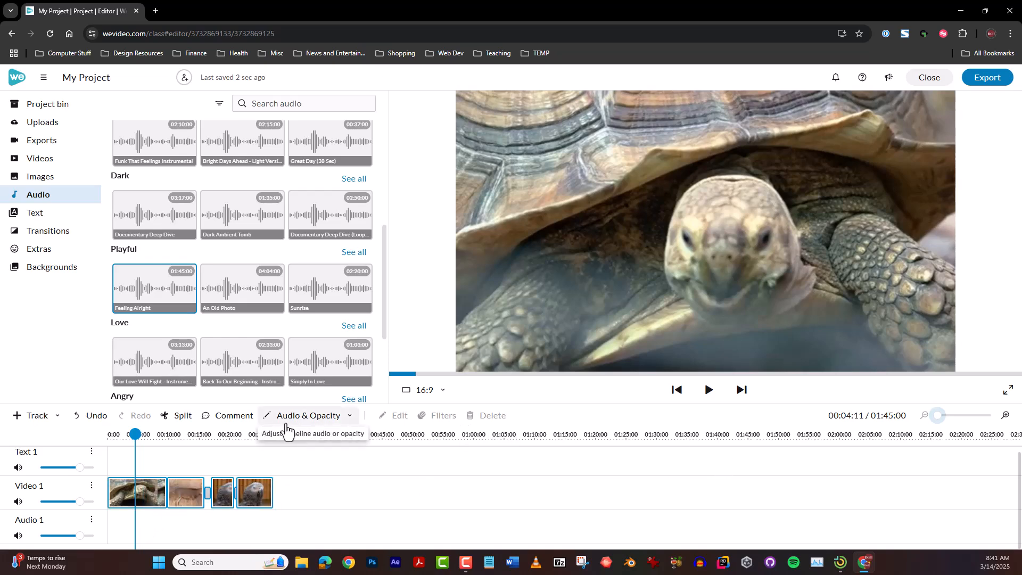
click(318, 493)
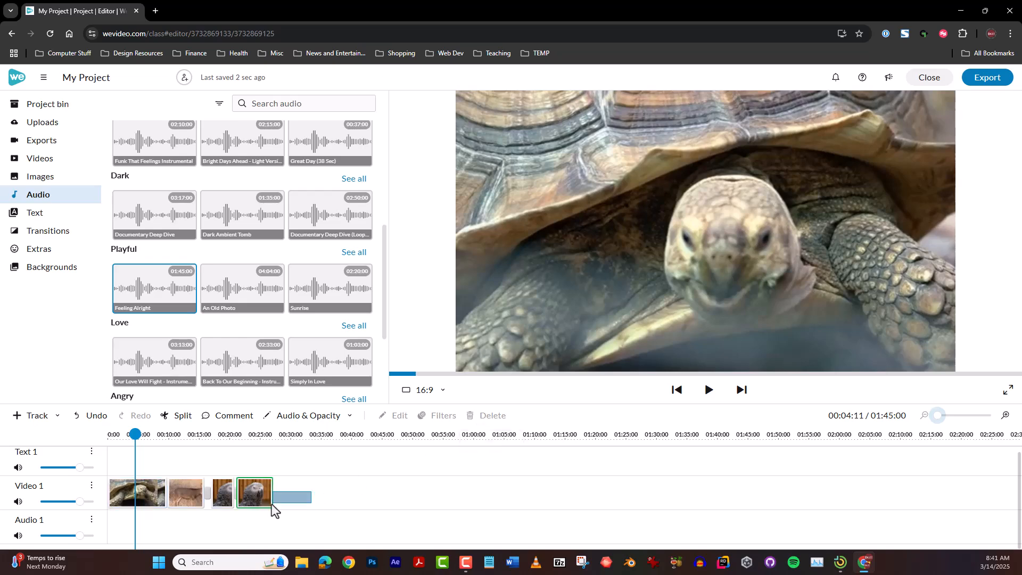
click(261, 495)
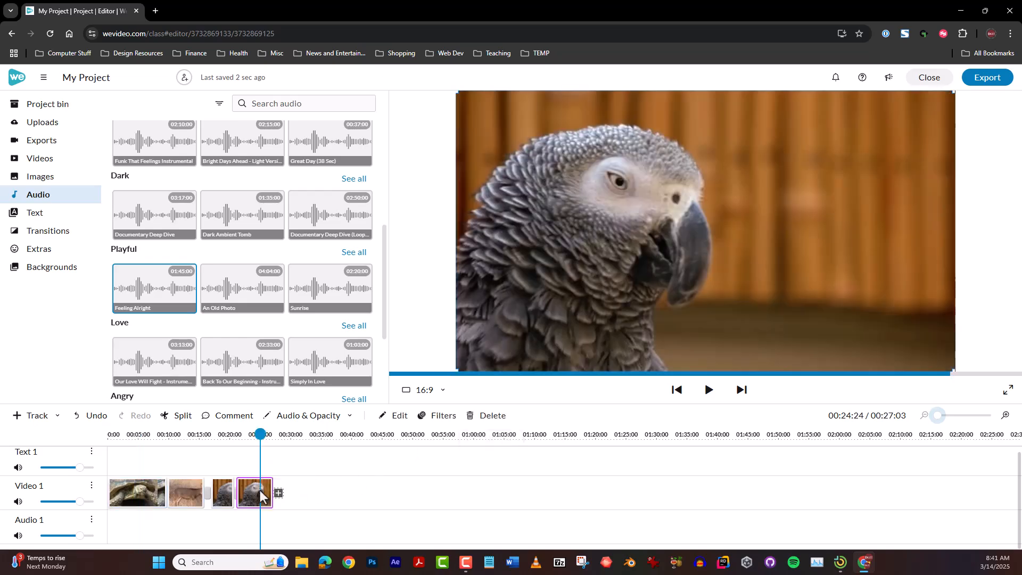
key(Delete)
Delete the tortoise, deer and remaining parrot clips from Video 1 to clear the timeline
click(236, 494)
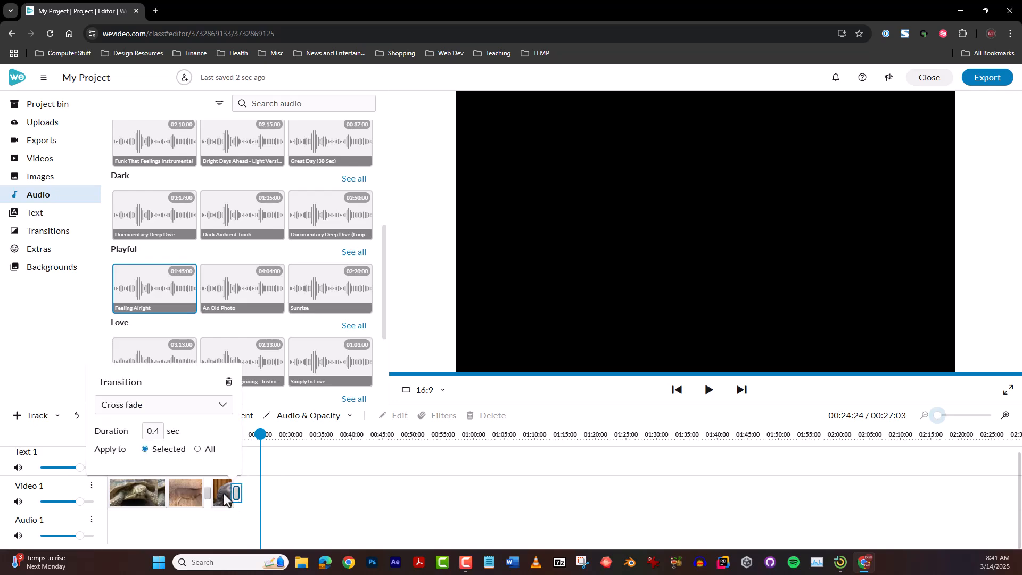
click(236, 495)
click(145, 487)
key(Delete)
click(187, 491)
key(Delete)
click(225, 490)
key(Delete)
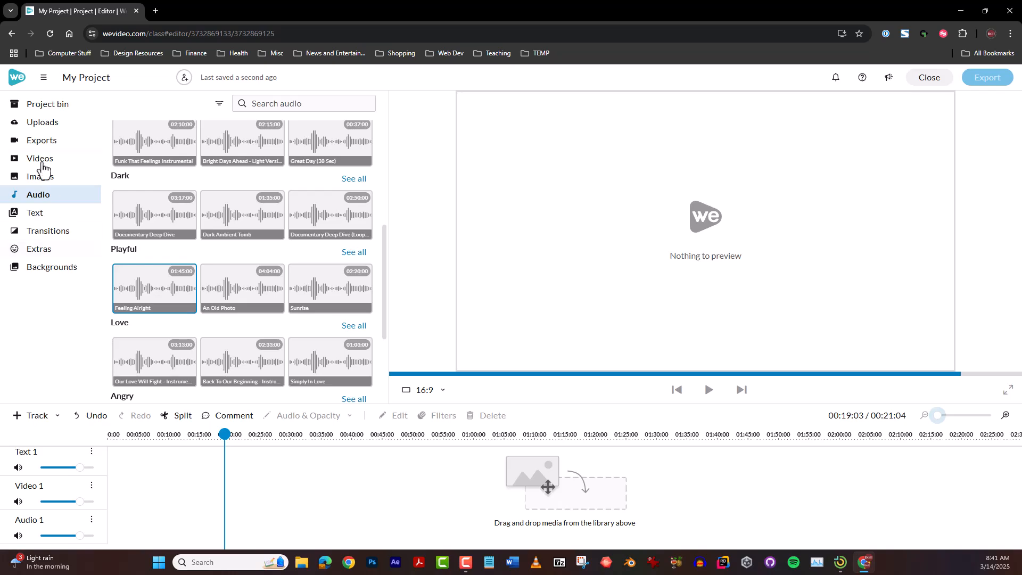
Browse the uploaded media, open the final interview folder, and preview its 41-second interview clip about music
click(49, 124)
scroll(274, 304, down, 4)
scroll(276, 305, down, 2)
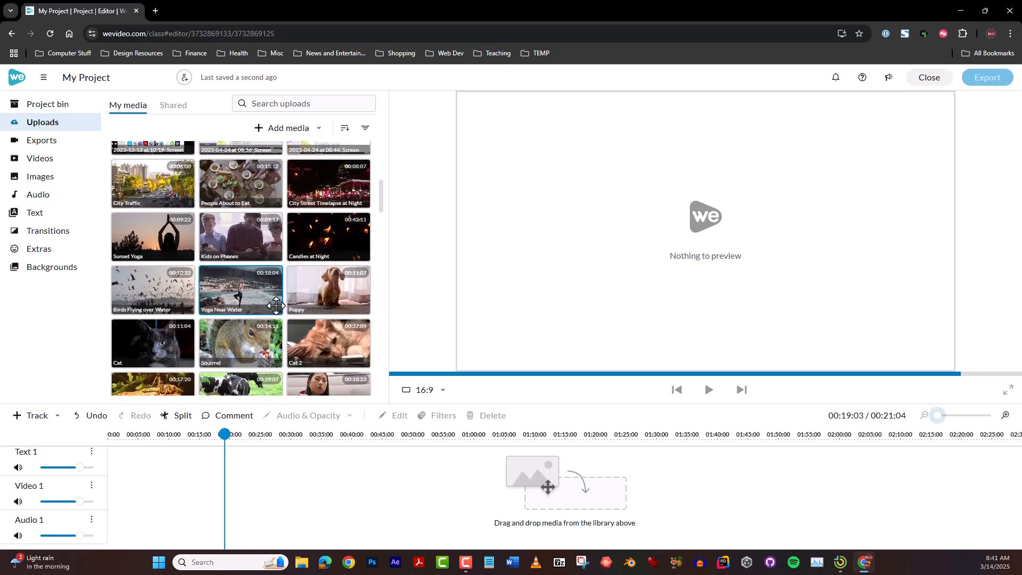
scroll(276, 305, down, 1)
scroll(276, 305, down, 4)
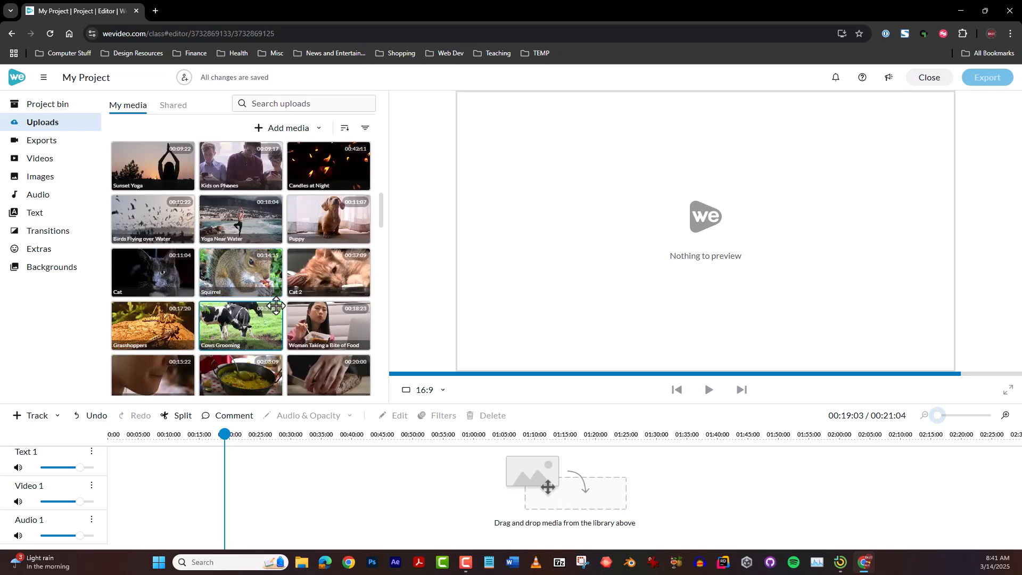
scroll(276, 305, up, 15)
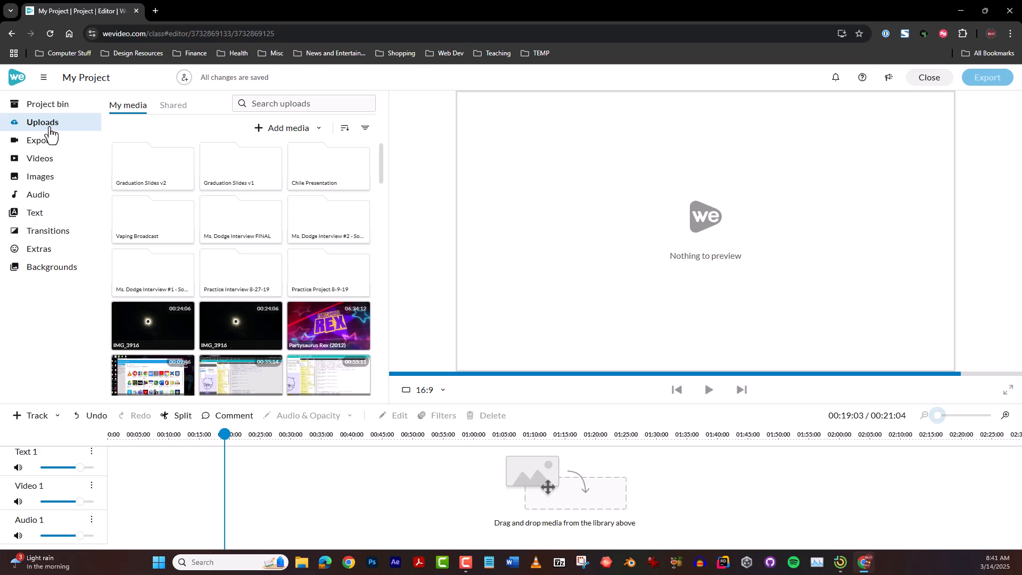
double_click(248, 215)
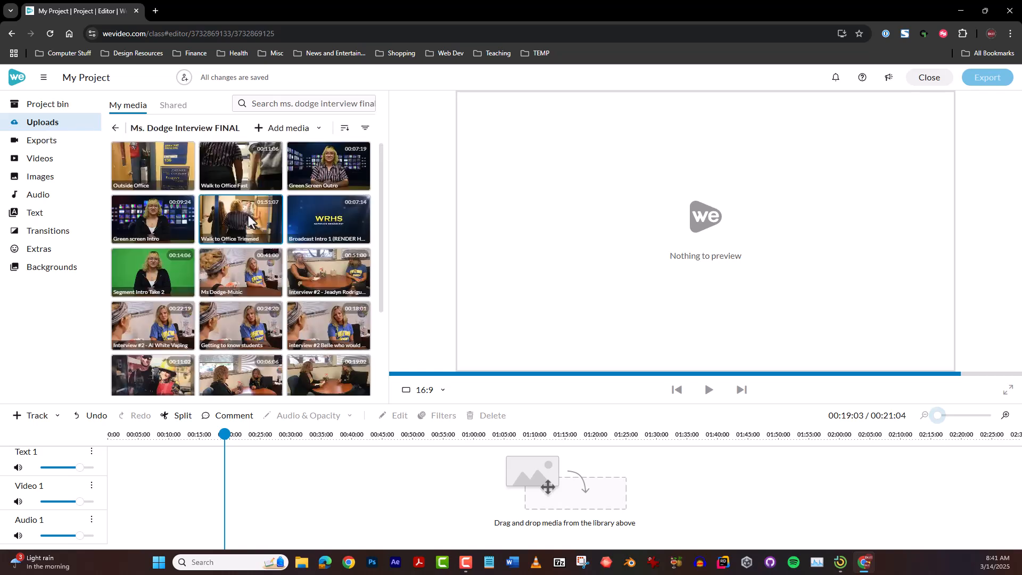
click(237, 265)
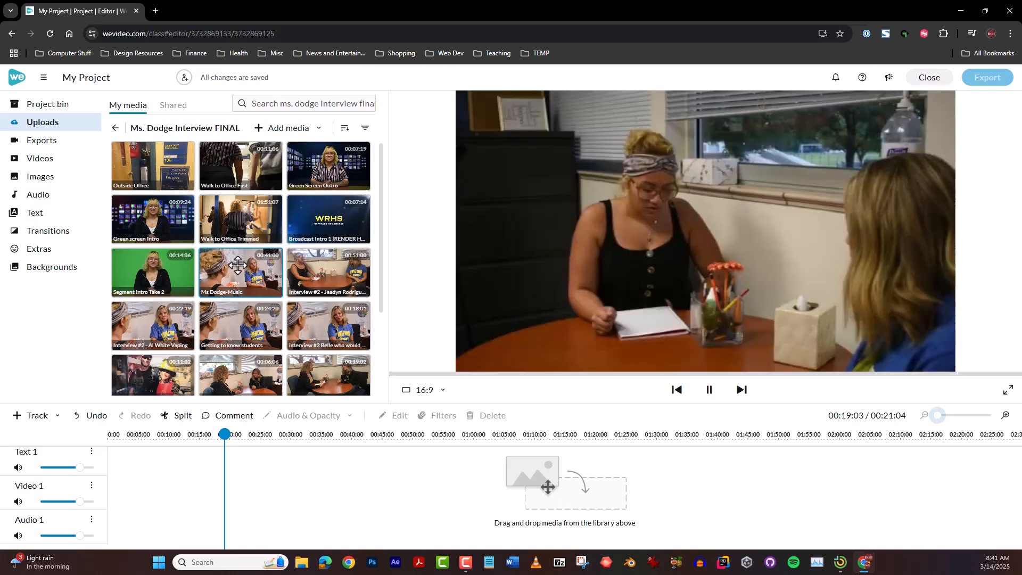
mouse_move(238, 265)
mouse_down()
mouse_move(228, 342)
mouse_move(171, 499)
mouse_move(107, 506)
mouse_move(259, 251)
mouse_up()
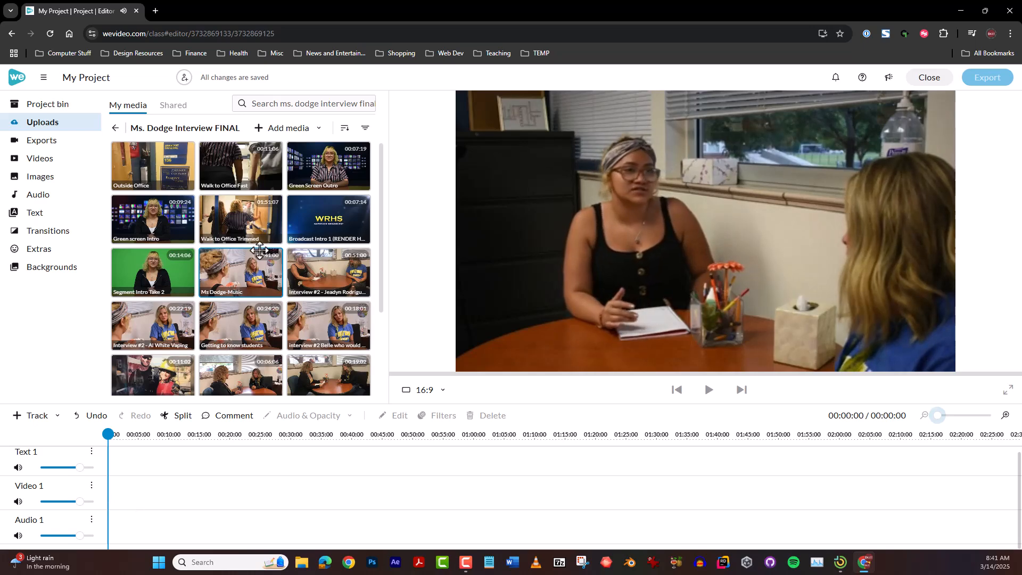
scroll(227, 491, up, 1)
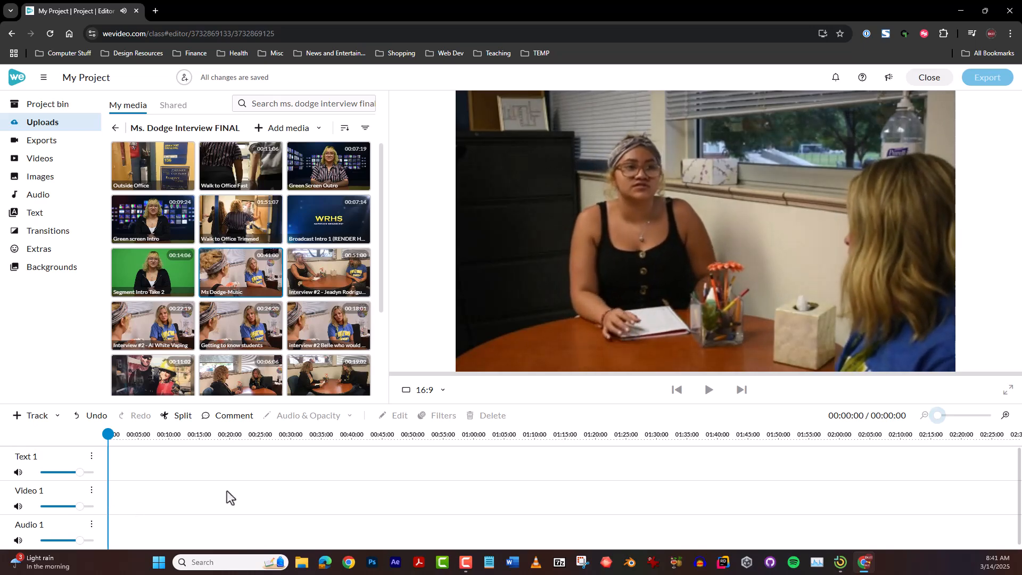
Place the "Getting to know students" interview clip at the start of Video 1 and play back part of its second half
mouse_move(232, 266)
mouse_down()
mouse_move(210, 489)
mouse_move(181, 495)
mouse_move(256, 244)
mouse_move(234, 245)
mouse_up()
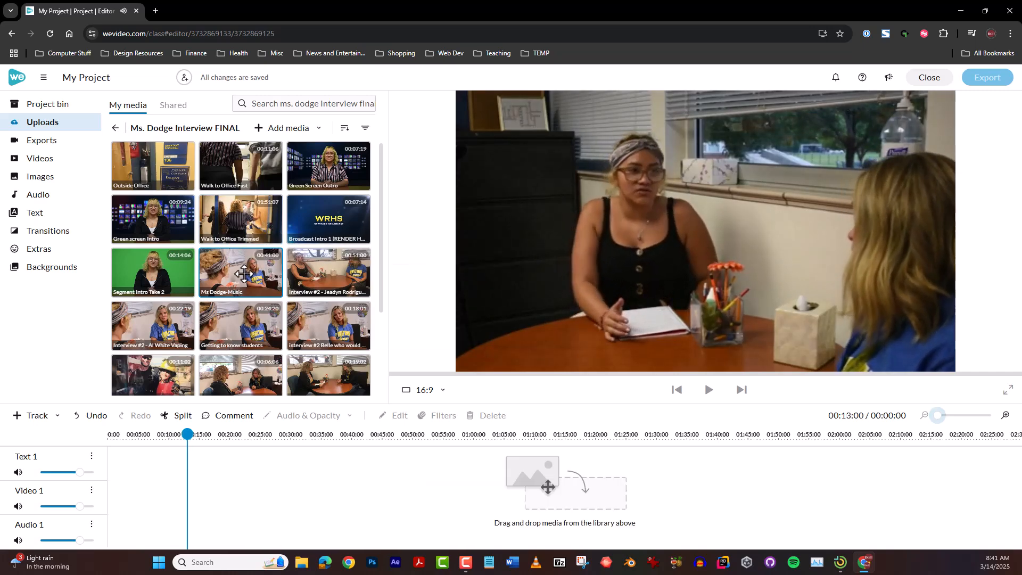
drag(173, 473, 139, 497)
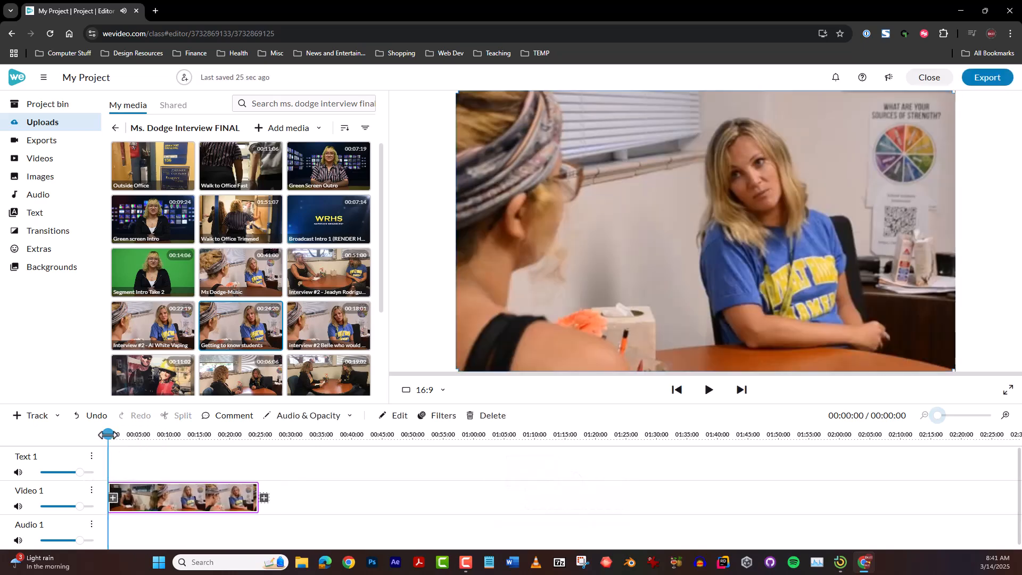
drag(108, 434, 111, 434)
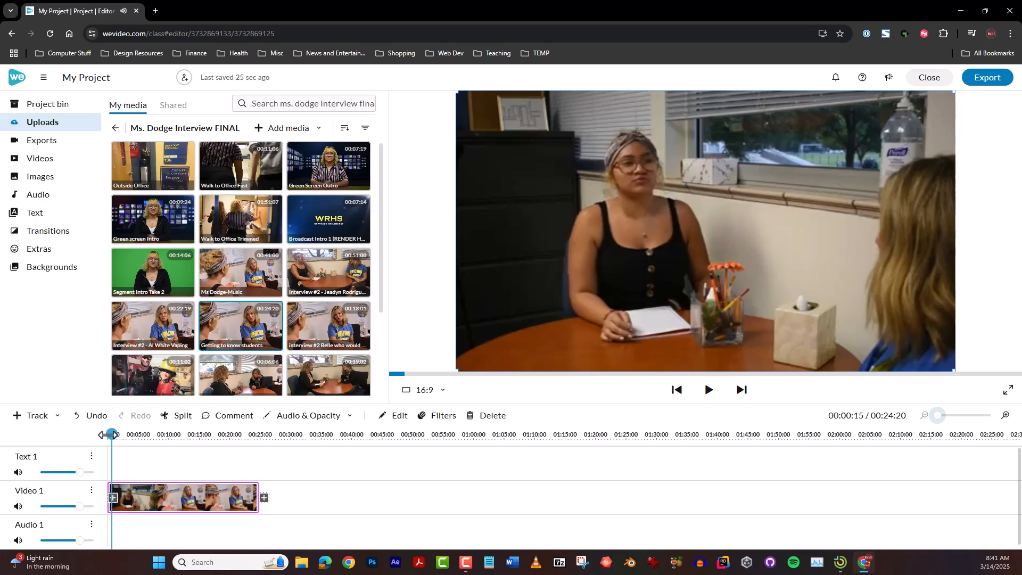
drag(108, 435, 218, 434)
key(space)
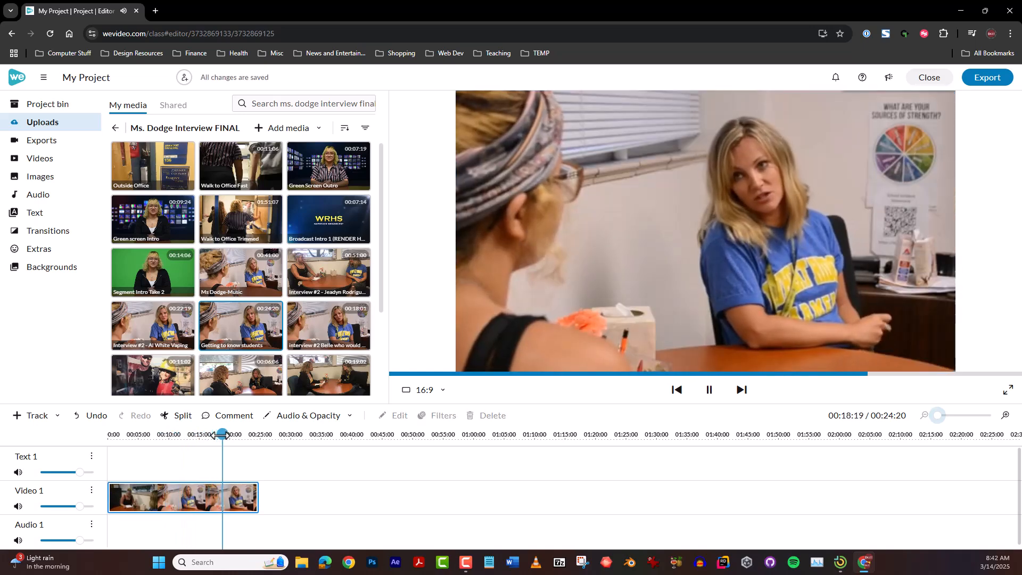
key(space)
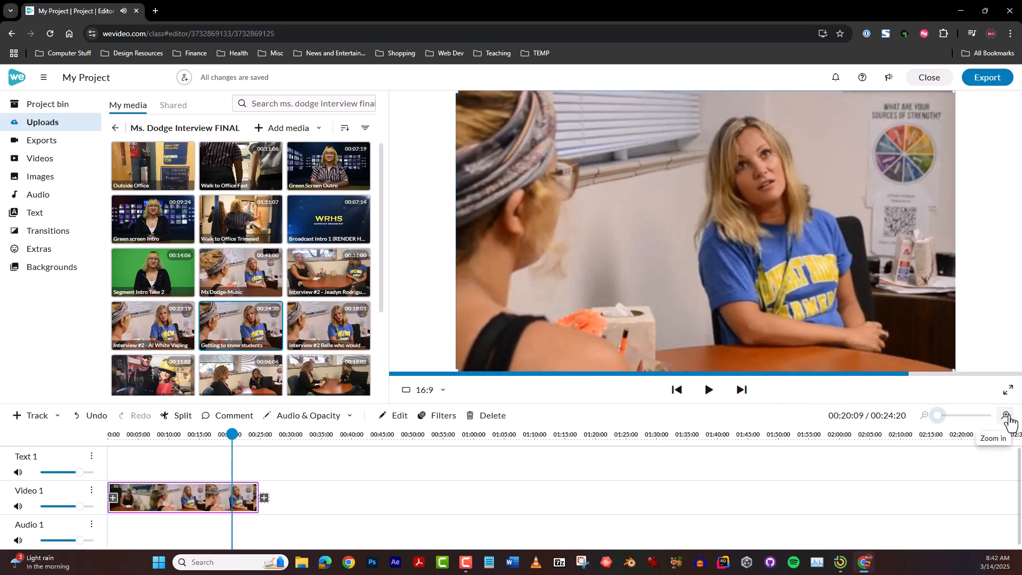
Show the audio level on the Video 1 track with the timeline zoomed in one level
click(1007, 415)
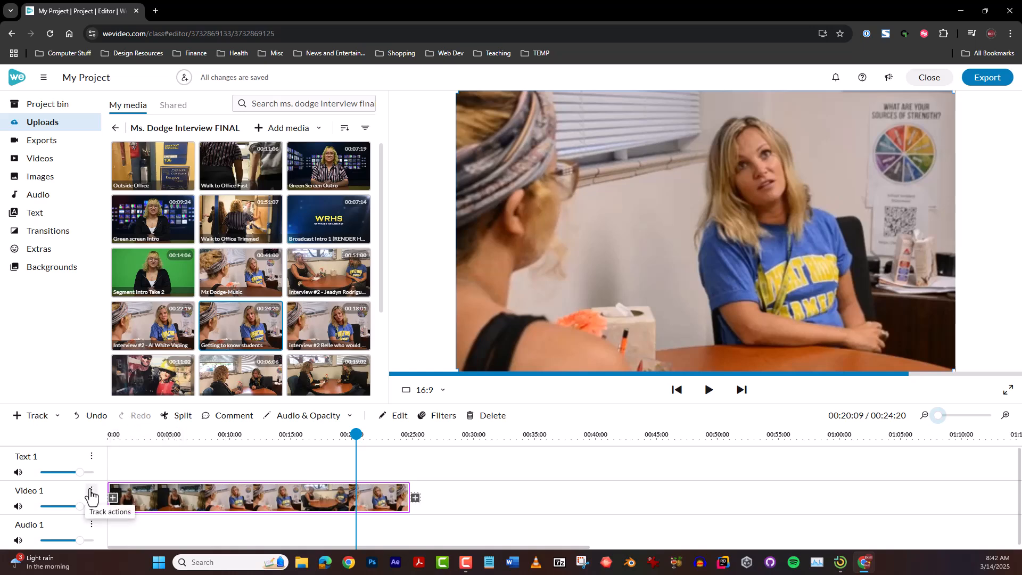
click(92, 493)
mouse_move(192, 481)
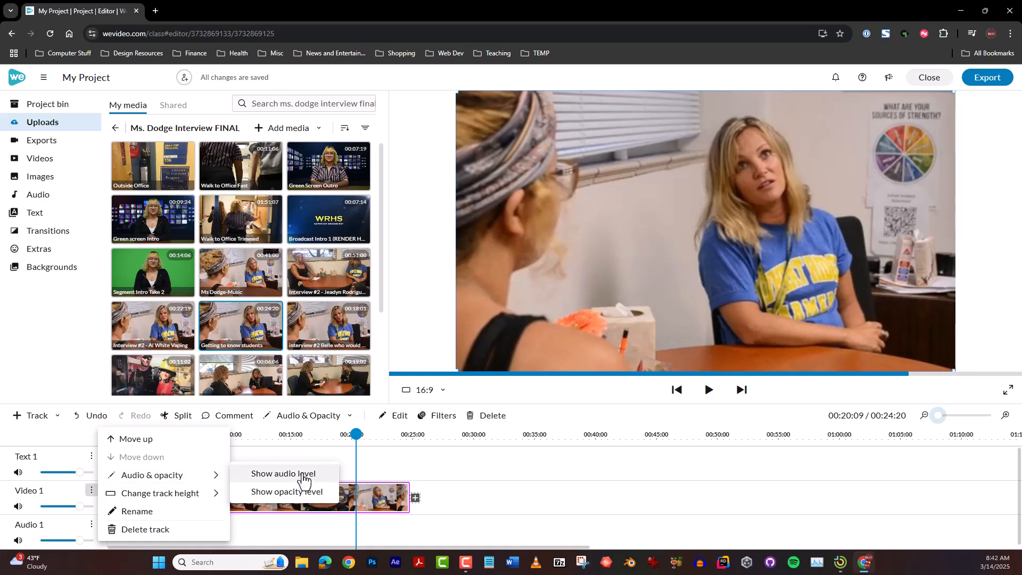
click(303, 475)
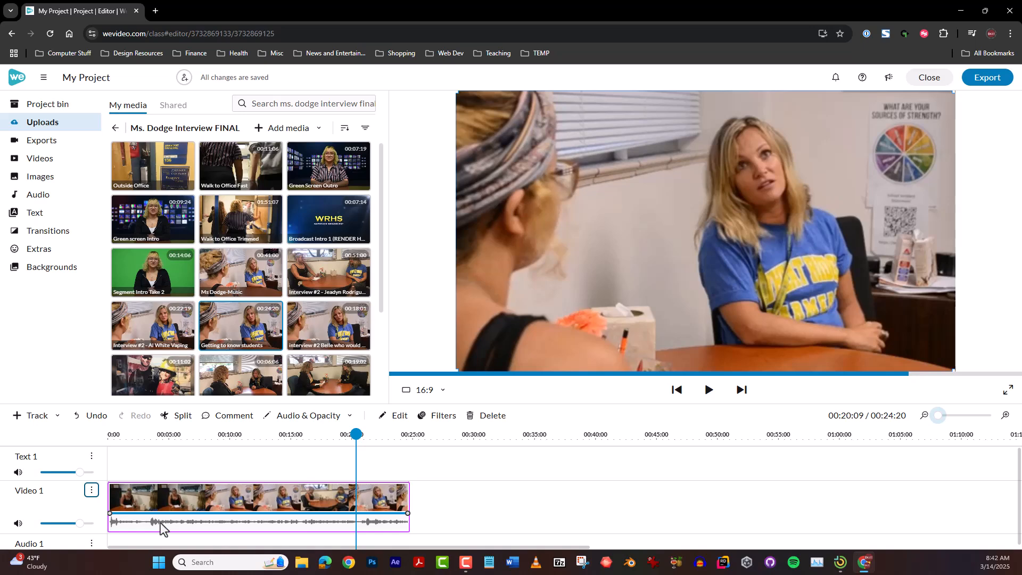
Play the interview clip from its start to about 4 seconds and enlarge the timeline area
drag(355, 456, 91, 456)
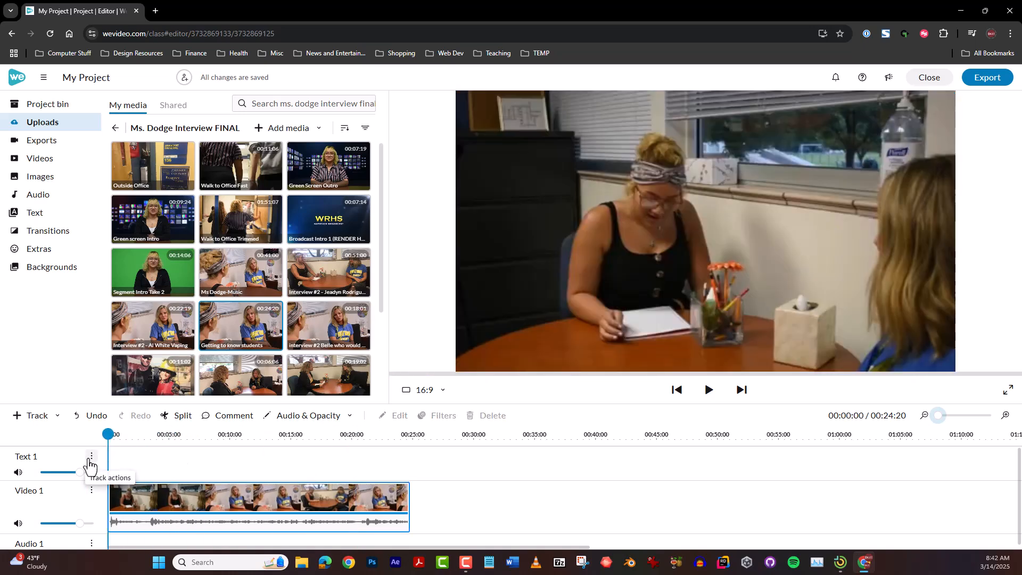
key(space)
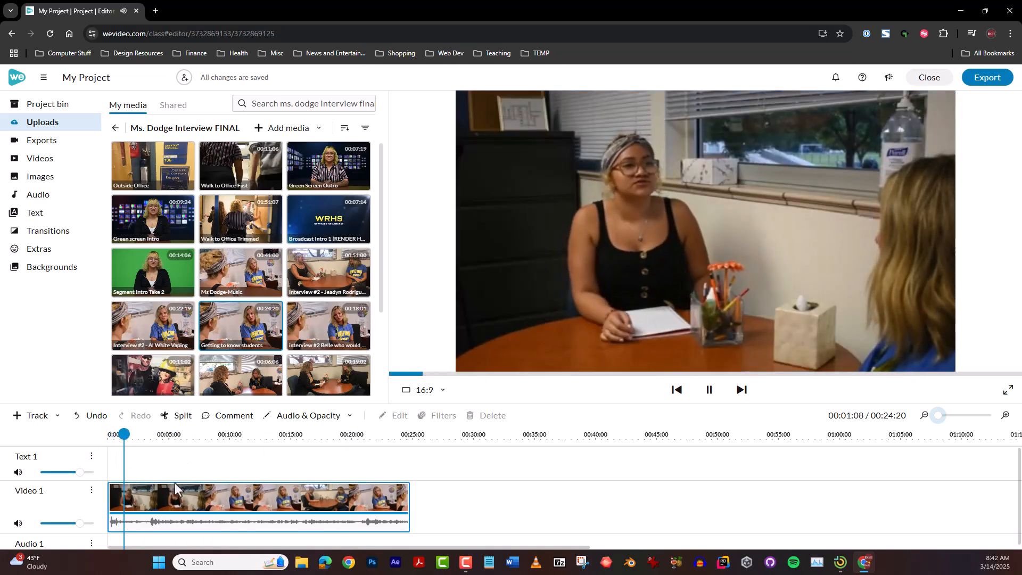
click(154, 530)
drag(451, 405, 404, 341)
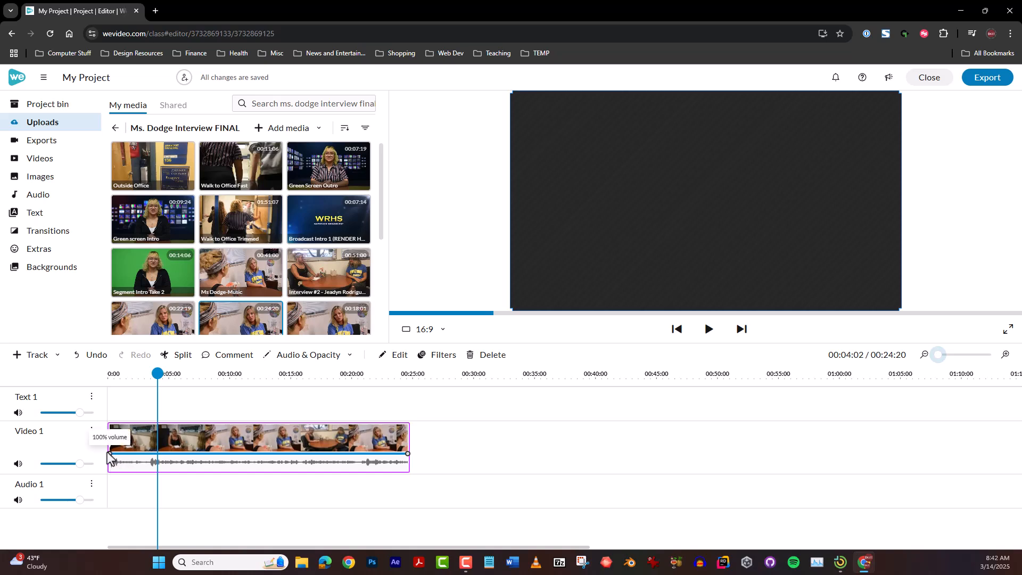
Dip the interview clip's volume near 3.5 seconds with a lowered volume point, and add a 100% point just after it
drag(157, 373, 146, 377)
click(150, 454)
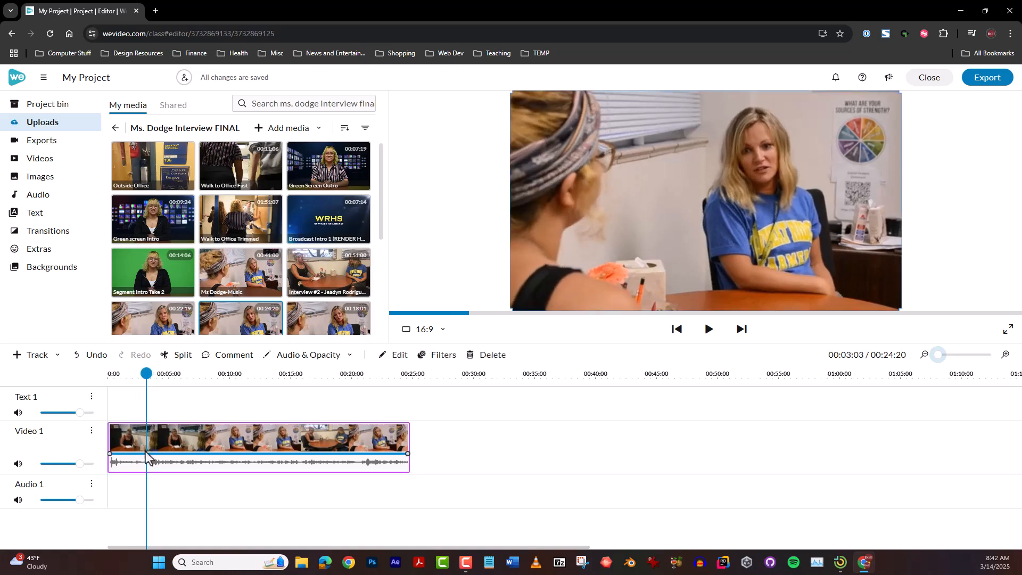
mouse_move(150, 458)
mouse_down()
mouse_move(151, 481)
mouse_move(165, 454)
mouse_up()
click(167, 470)
Play back the volume dip from about 3 seconds and remove both added volume points from the interview clip
drag(144, 372, 142, 369)
key(space)
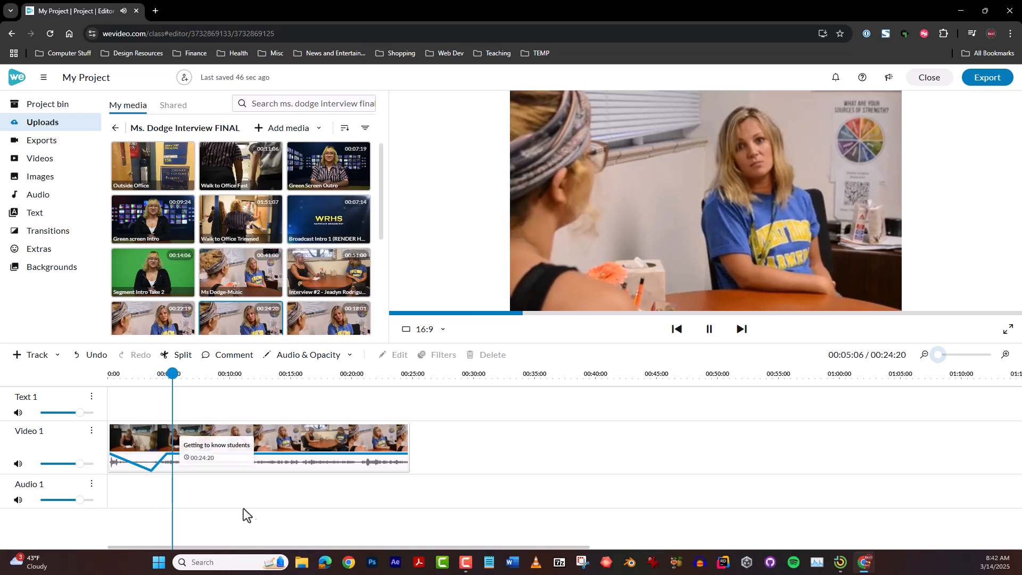
key(space)
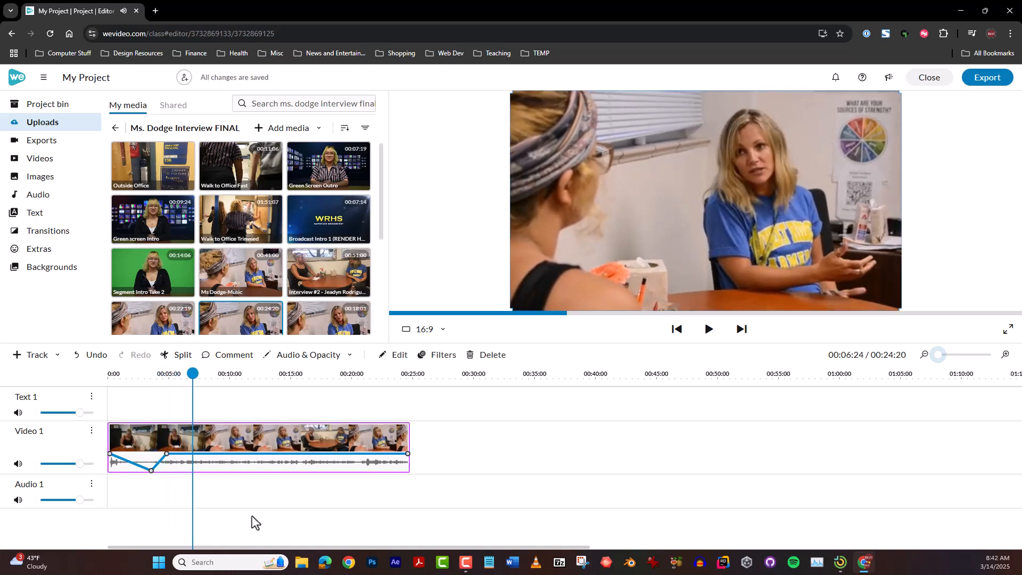
double_click(167, 455)
double_click(151, 471)
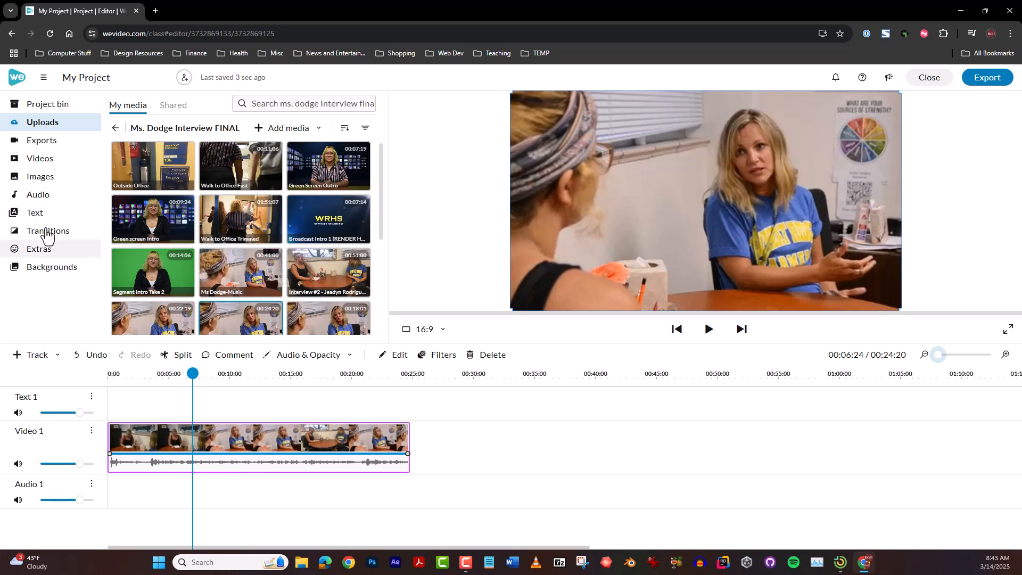
Browse the stock image categories, from People down to Health and Science
click(33, 175)
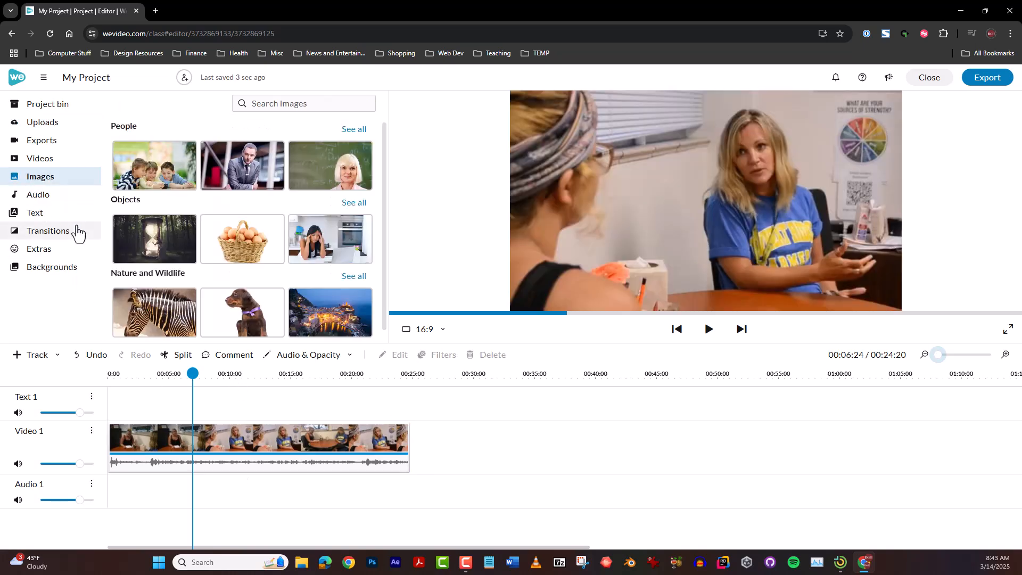
scroll(173, 278, down, 3)
scroll(174, 278, up, 3)
scroll(174, 278, down, 5)
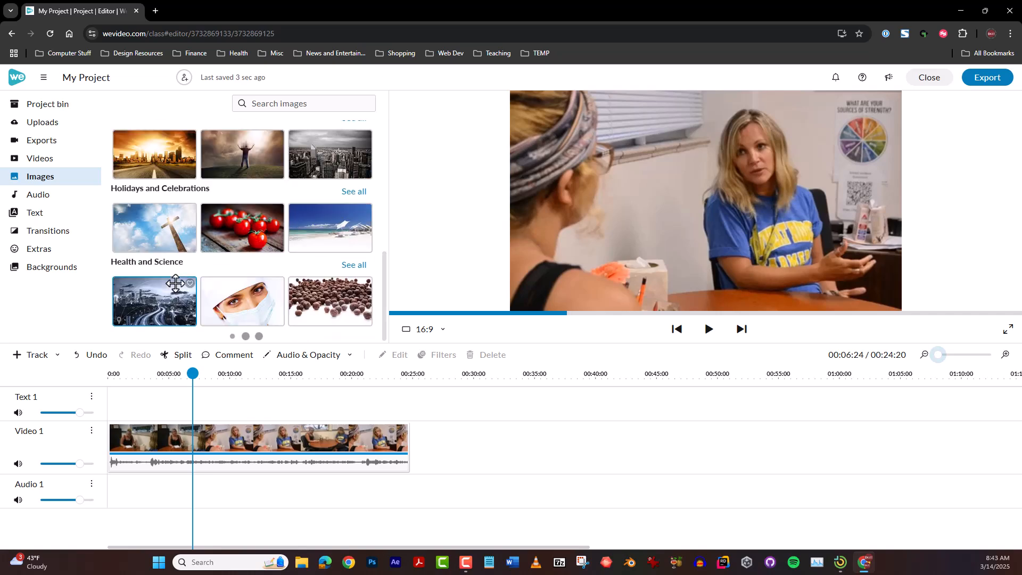
scroll(174, 277, up, 5)
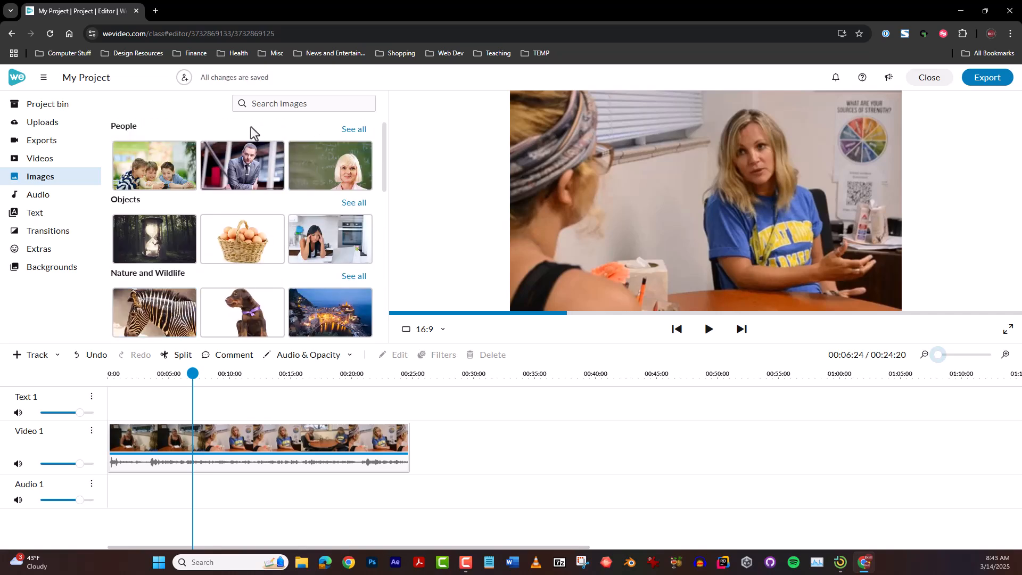
Insert a solid black background about 8 seconds long at the start of Video 1, with the interview clip directly after it
click(59, 269)
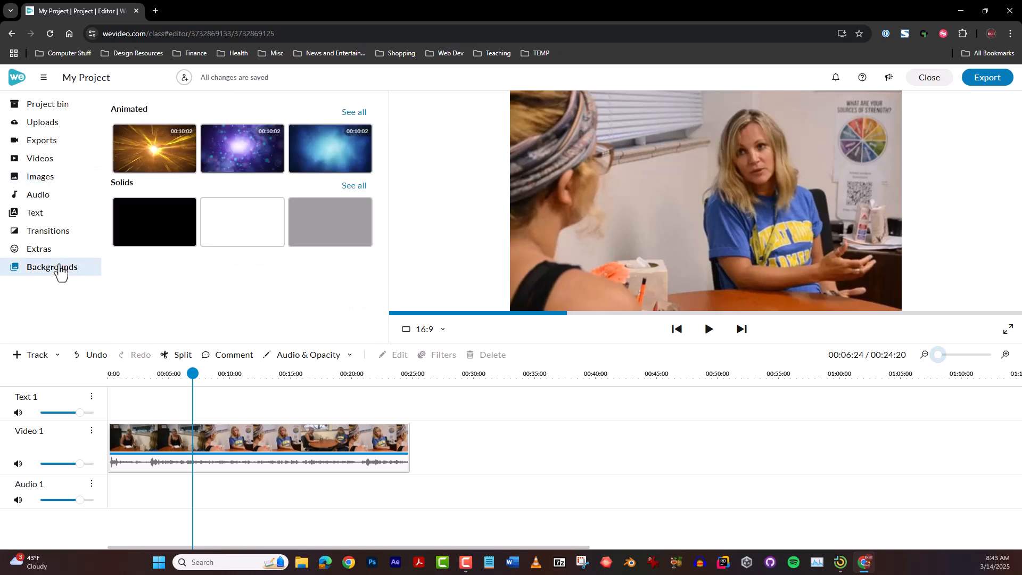
drag(243, 432, 296, 431)
drag(155, 209, 120, 436)
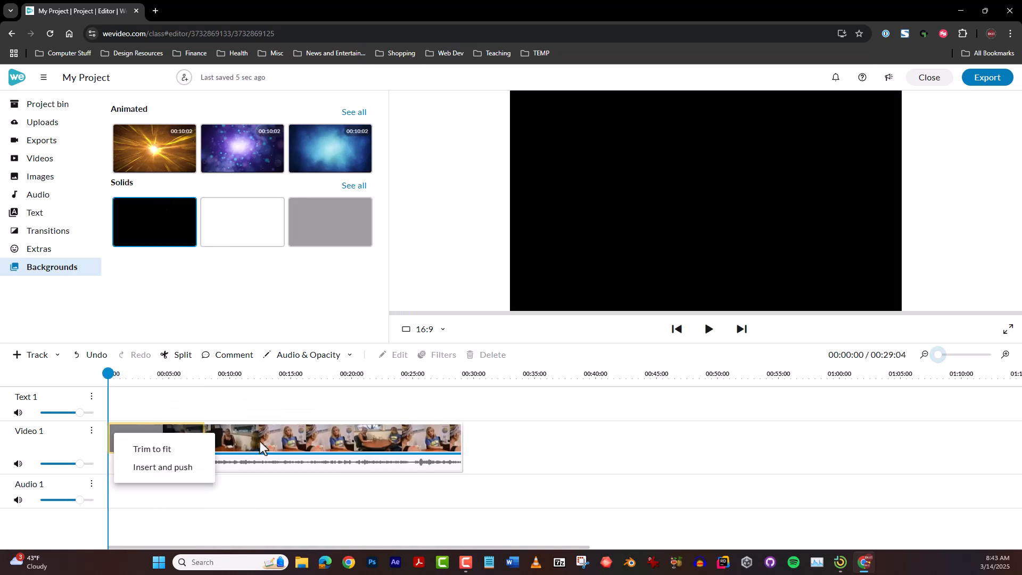
click(162, 467)
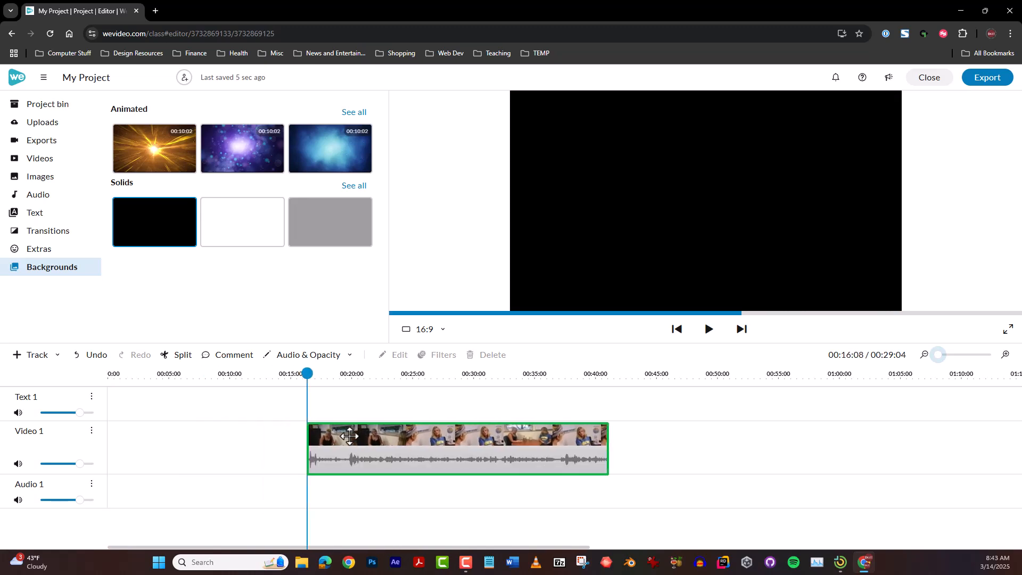
drag(154, 197, 108, 433)
drag(371, 434, 264, 434)
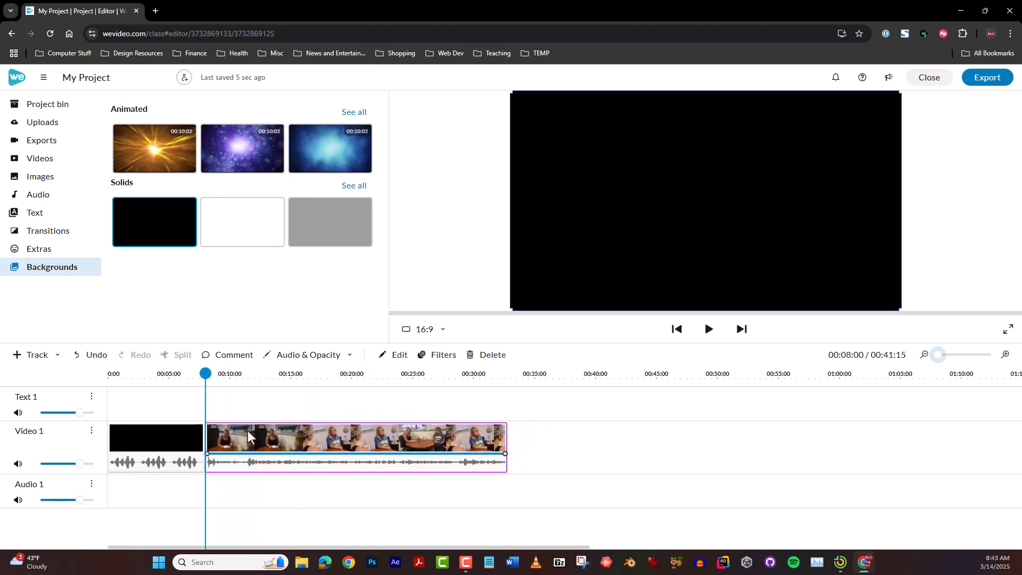
Return the playhead to the start and add the plain "Sample" title to Text 1 above the black background
key(space)
drag(205, 374, 90, 370)
key(space)
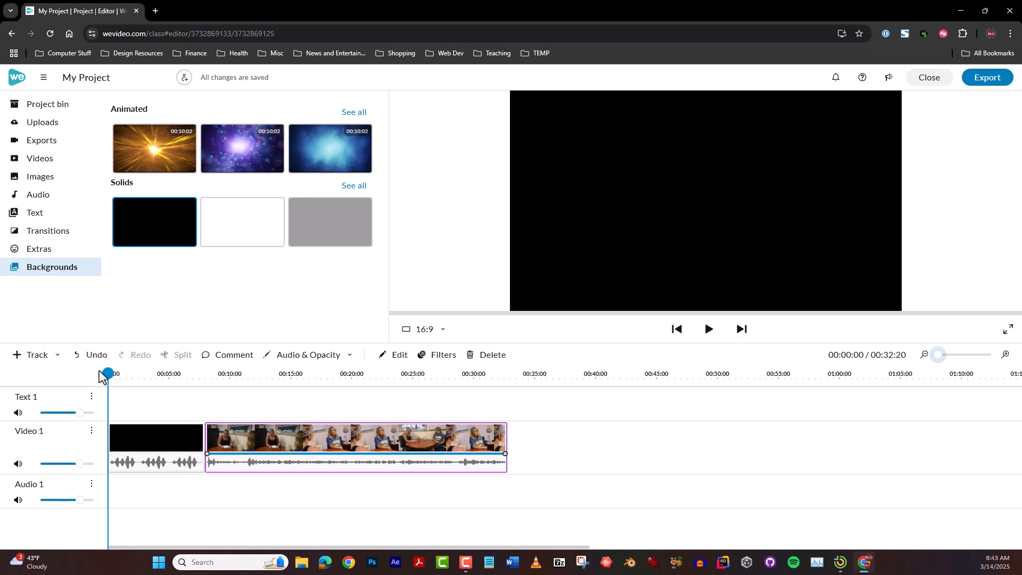
click(34, 214)
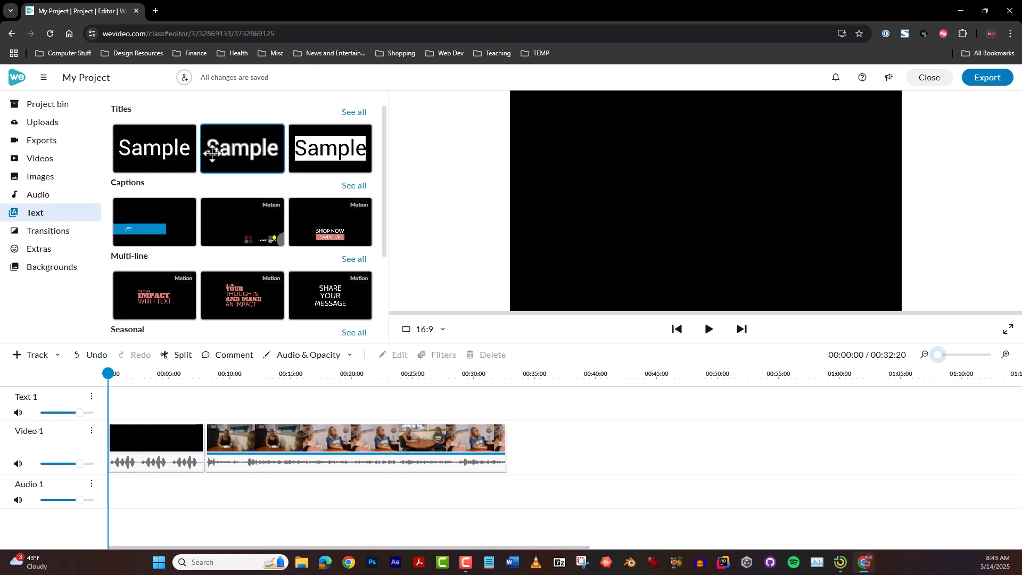
drag(145, 142, 140, 402)
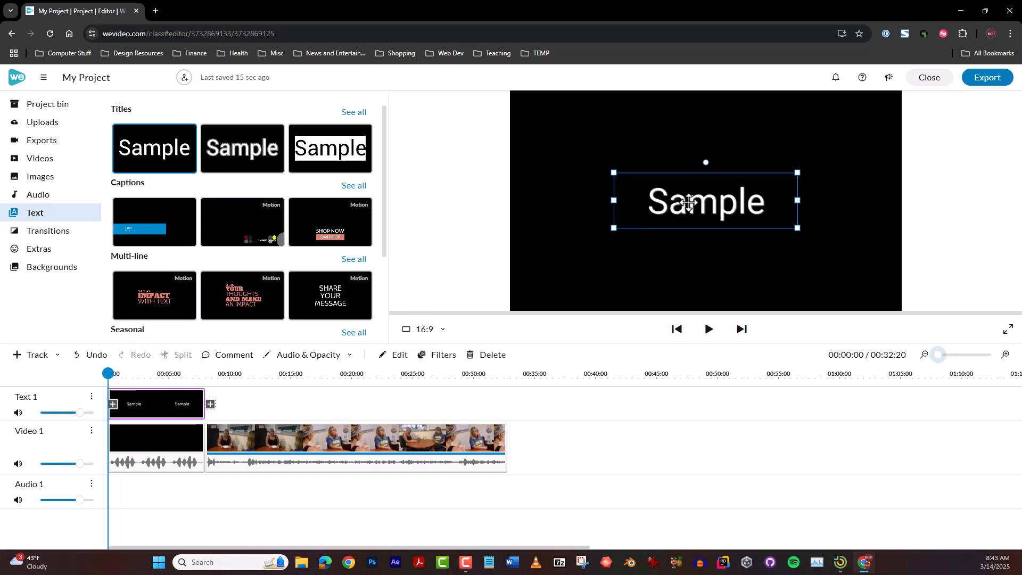
Change the title's text to "What it says" and delete the title clip from Text 1
double_click(683, 201)
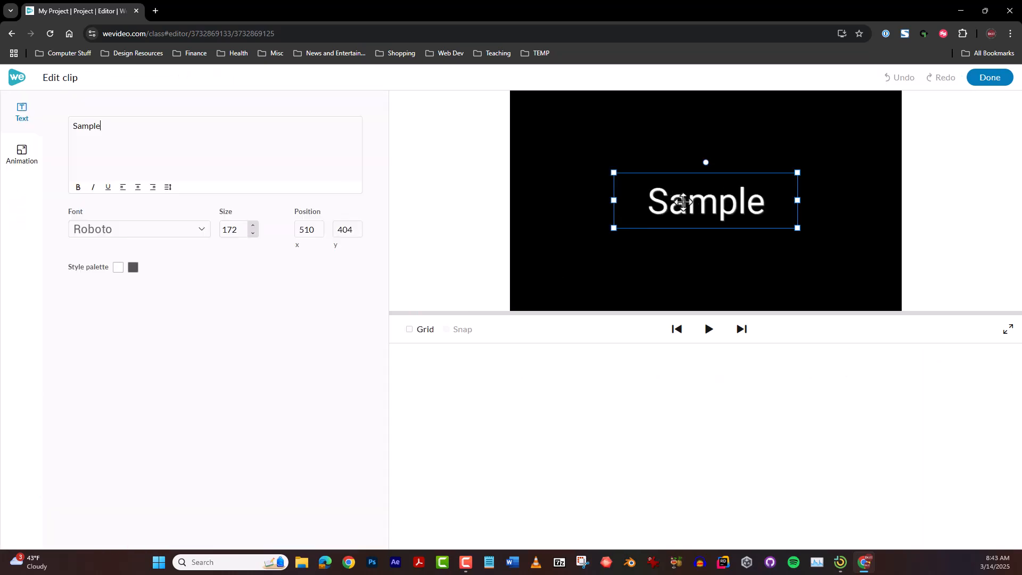
drag(209, 174, 52, 152)
text(What it says)
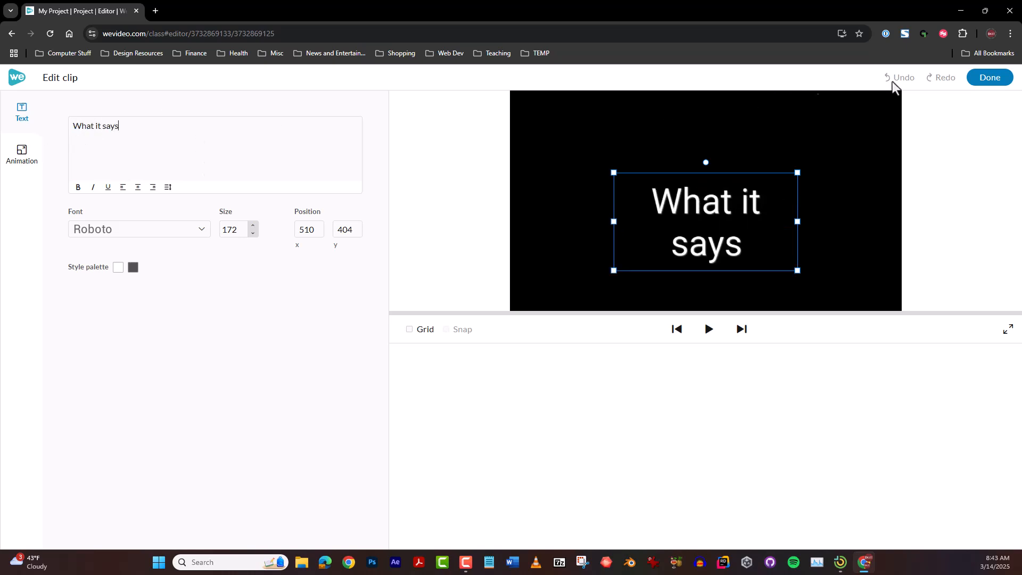
click(985, 78)
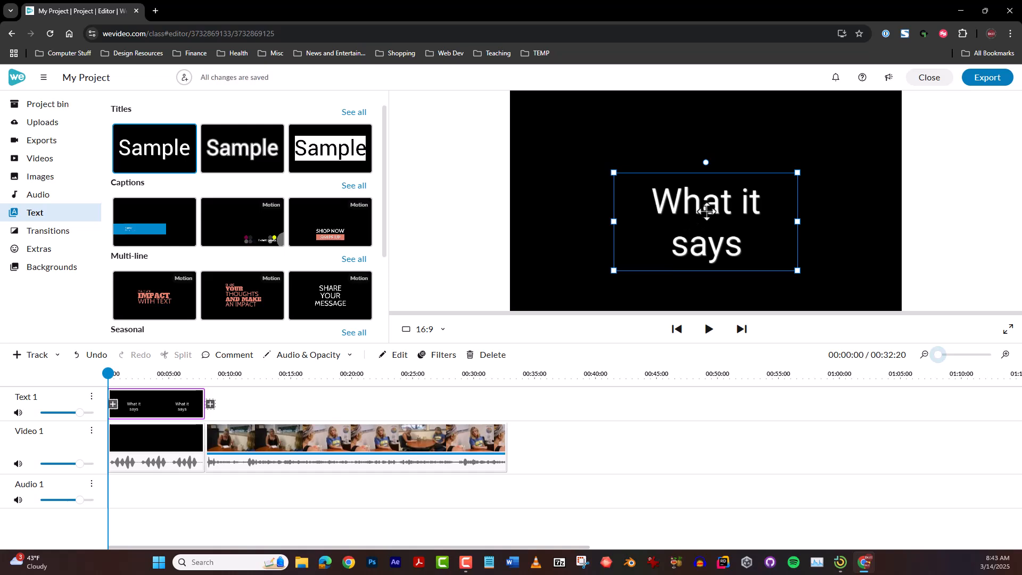
click(484, 354)
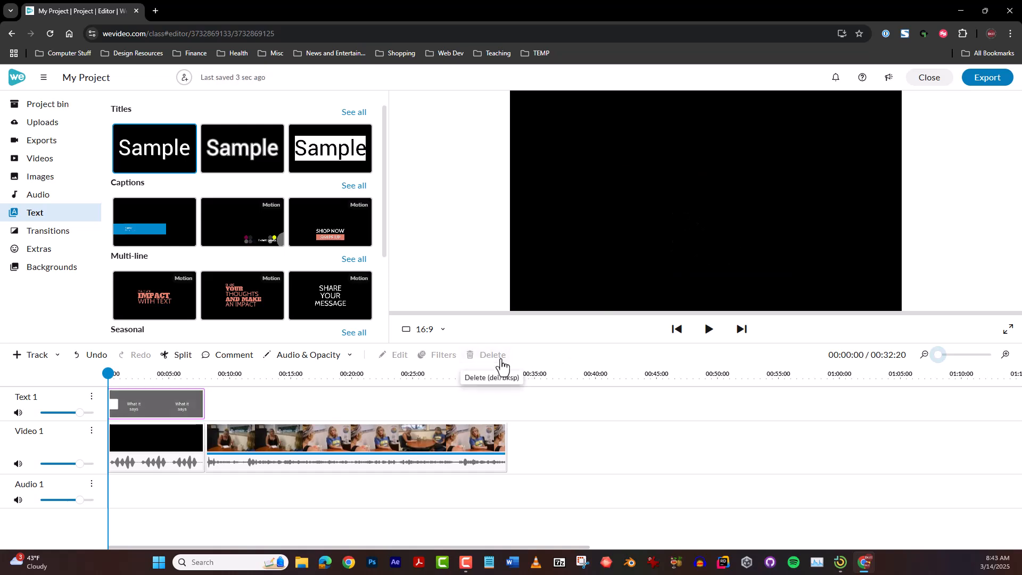
Add the motion caption with bold white primary text and a yellow underline to the start of Text 1 above the black background
scroll(268, 232, down, 3)
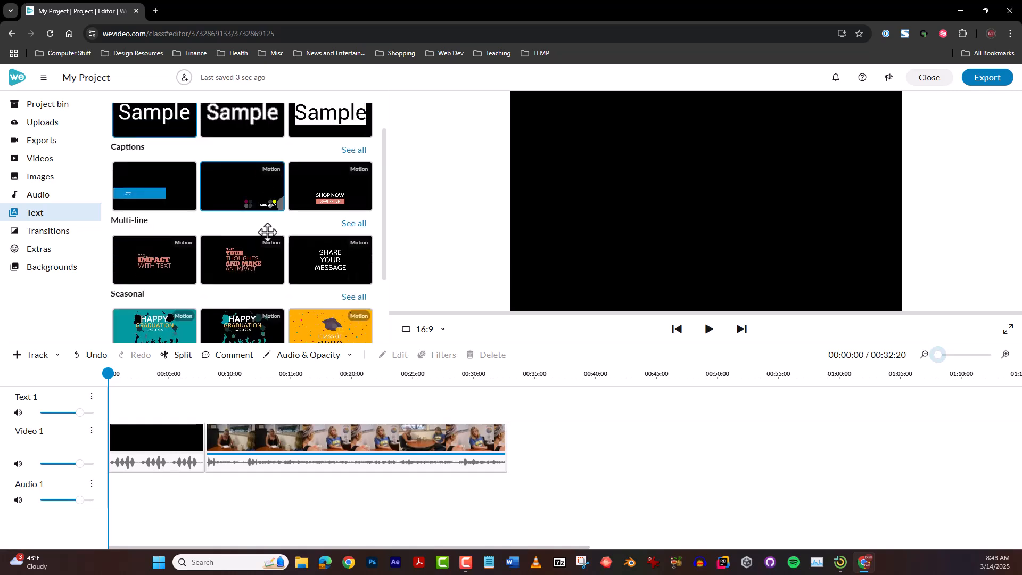
scroll(267, 232, up, 3)
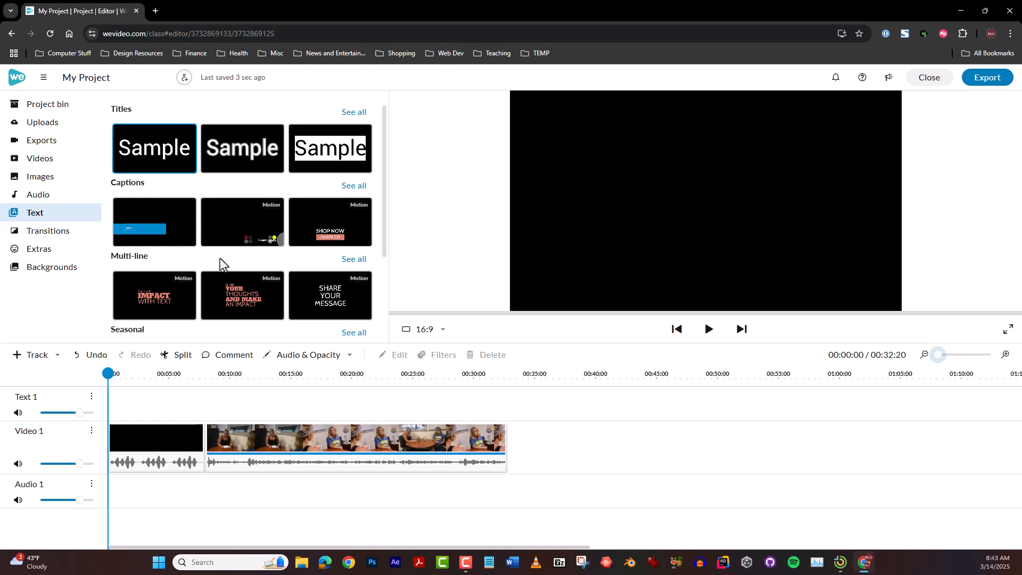
click(354, 260)
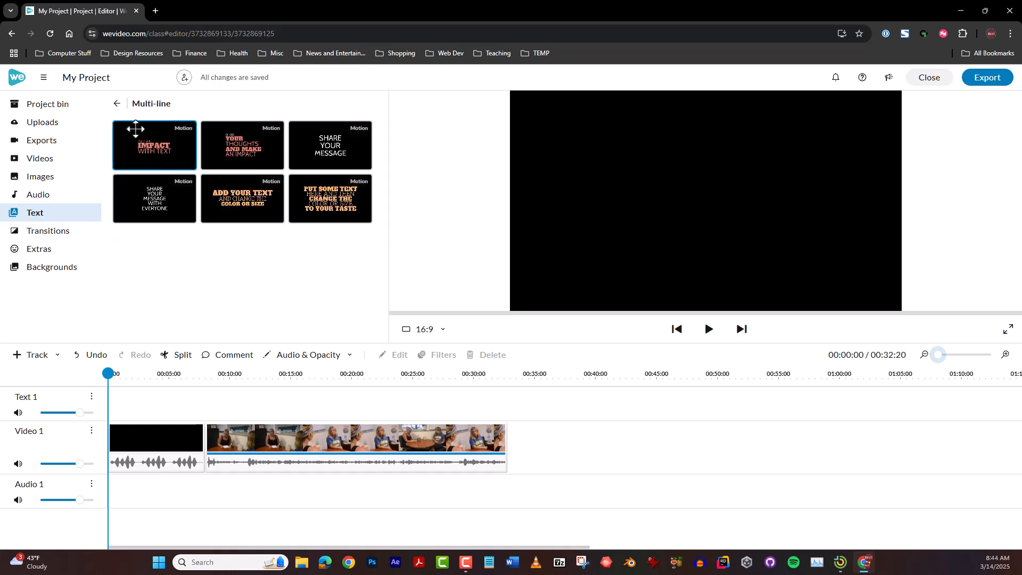
click(115, 105)
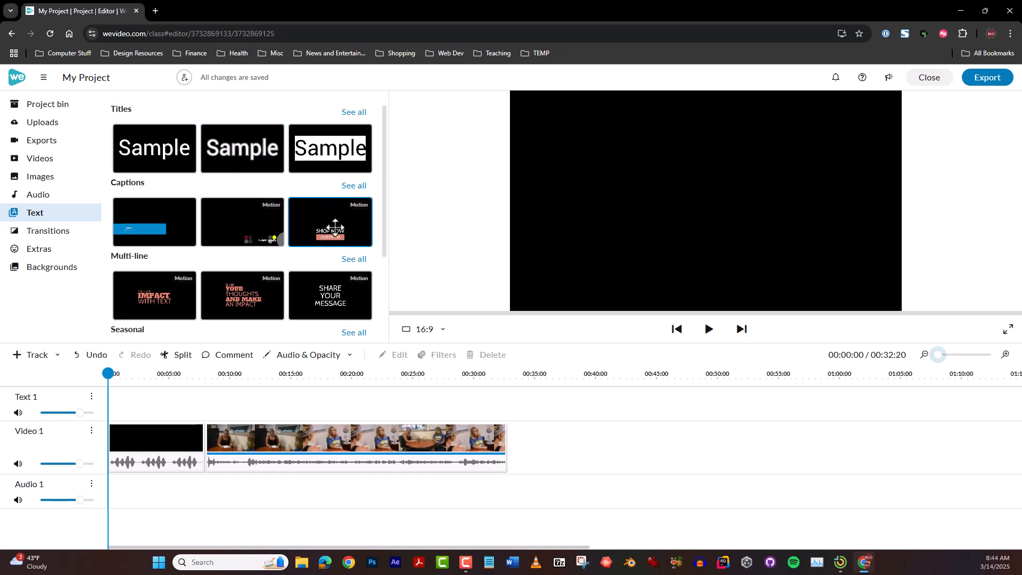
click(354, 186)
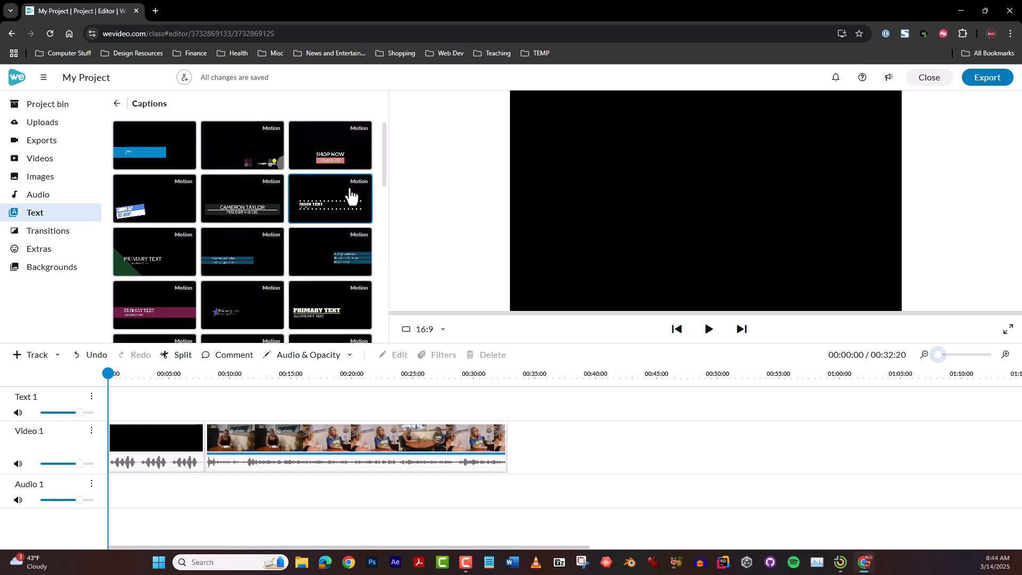
scroll(290, 250, down, 10)
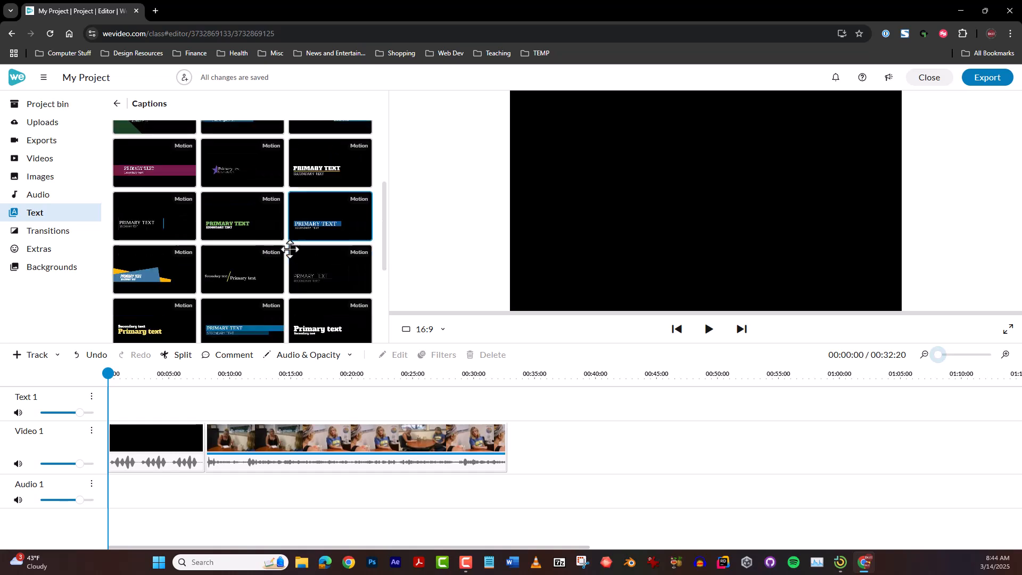
scroll(290, 249, down, 1)
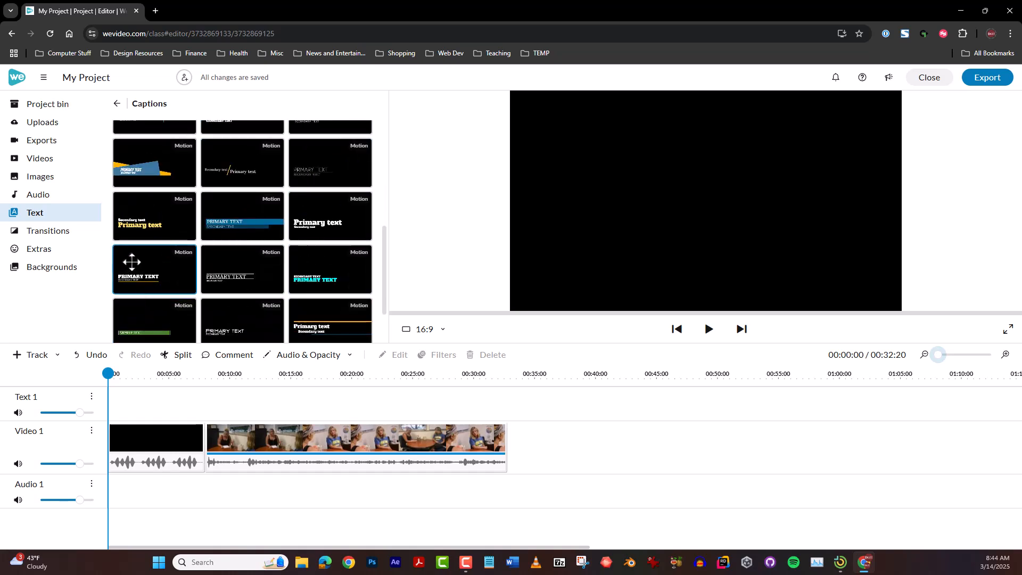
drag(136, 256, 113, 405)
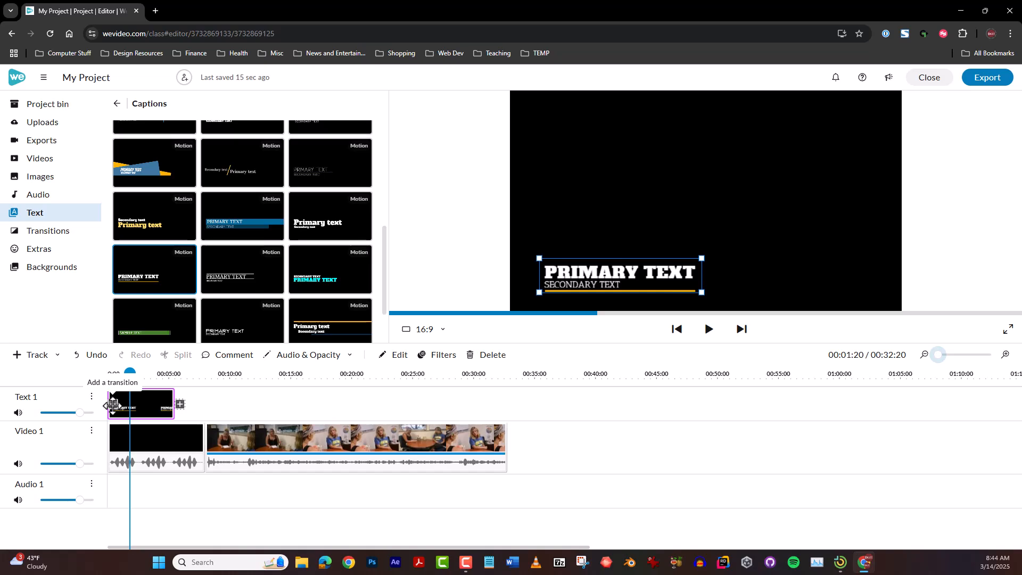
Set the caption's primary text to the interviewee's name and its secondary text to "Assistant Principal", and preview it from the start
double_click(140, 403)
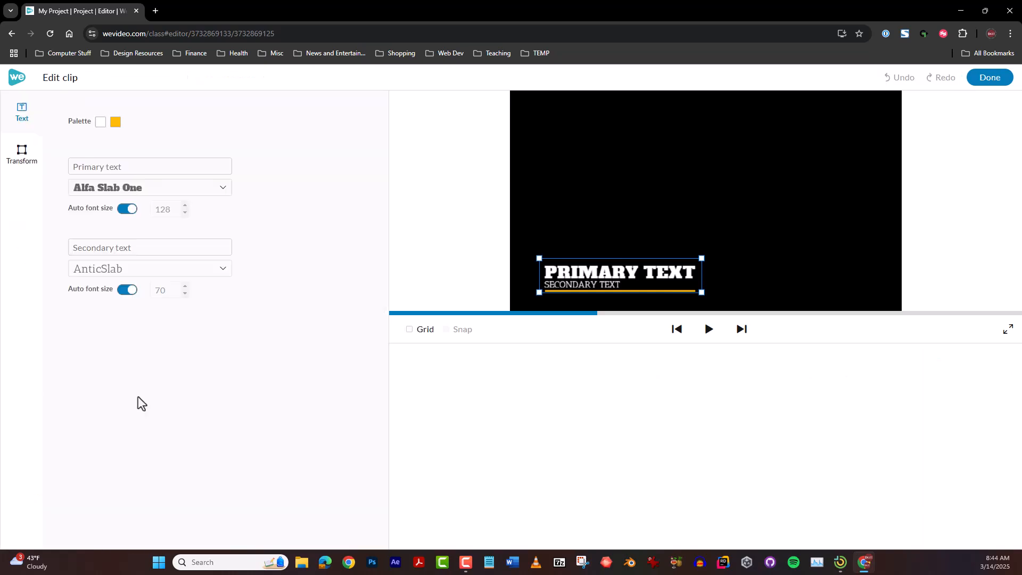
click(137, 170)
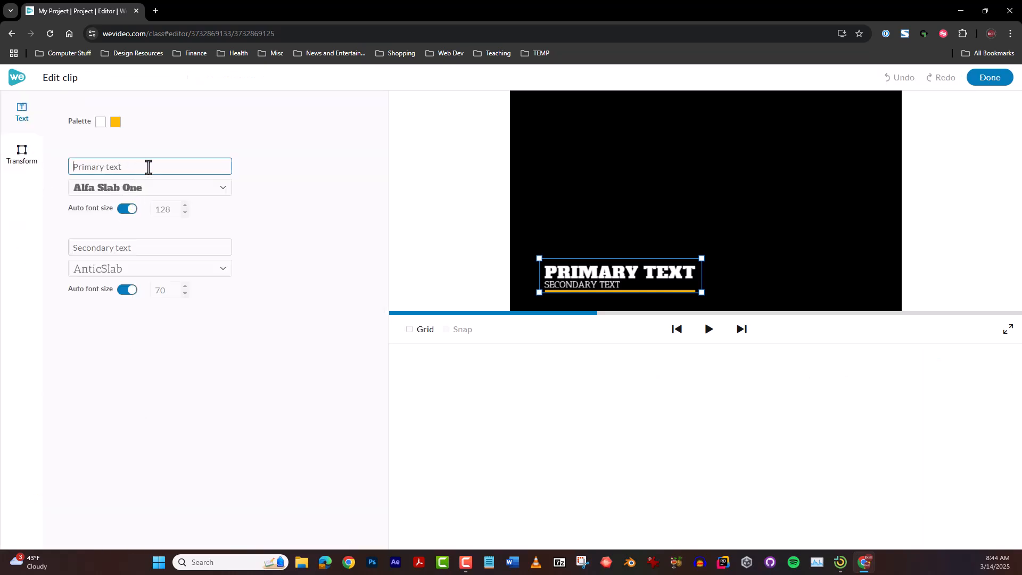
text(Ms.)
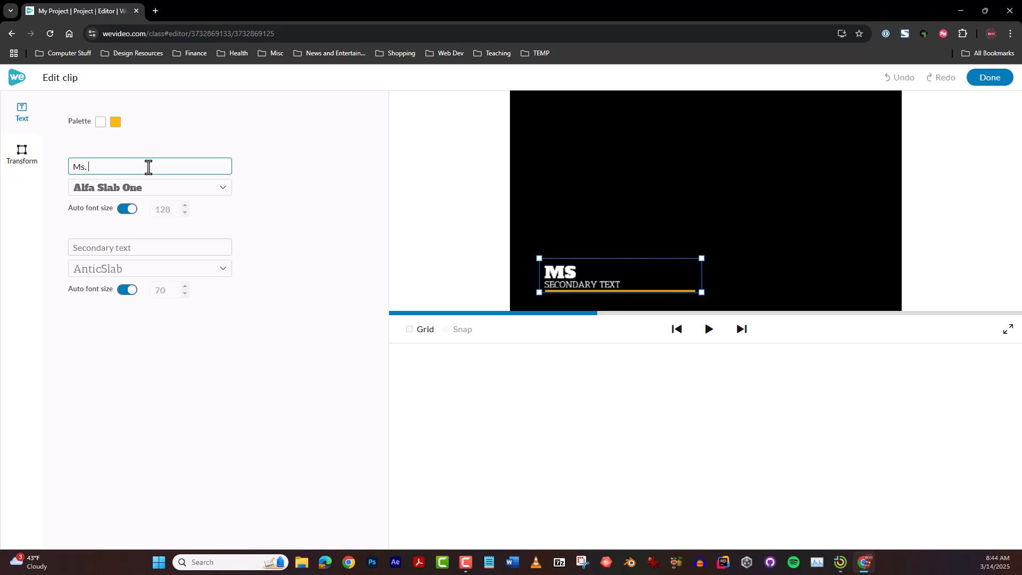
text( Dodge)
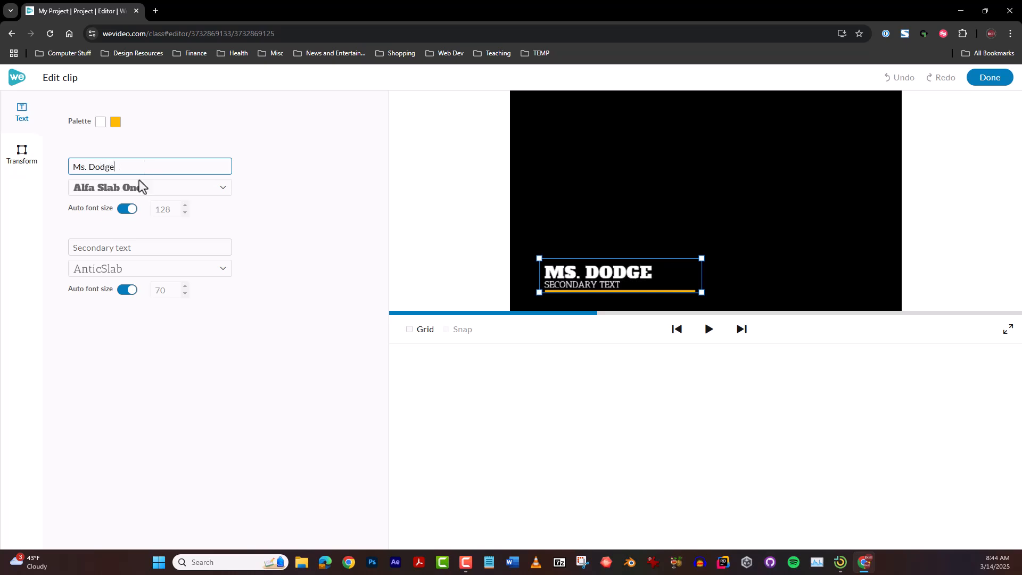
click(138, 243)
text(Assistant Principal)
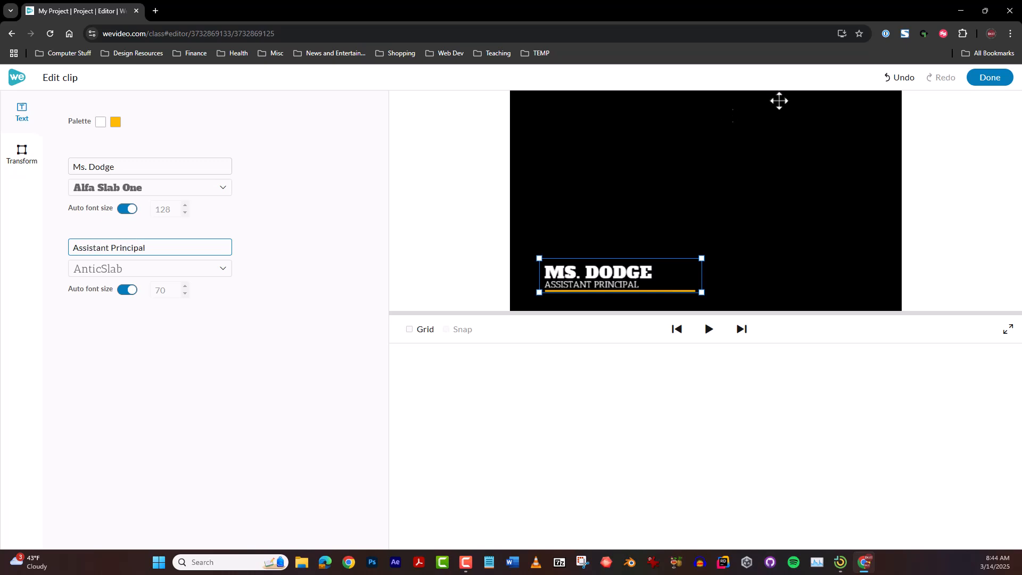
click(984, 81)
drag(135, 378, 97, 379)
key(space)
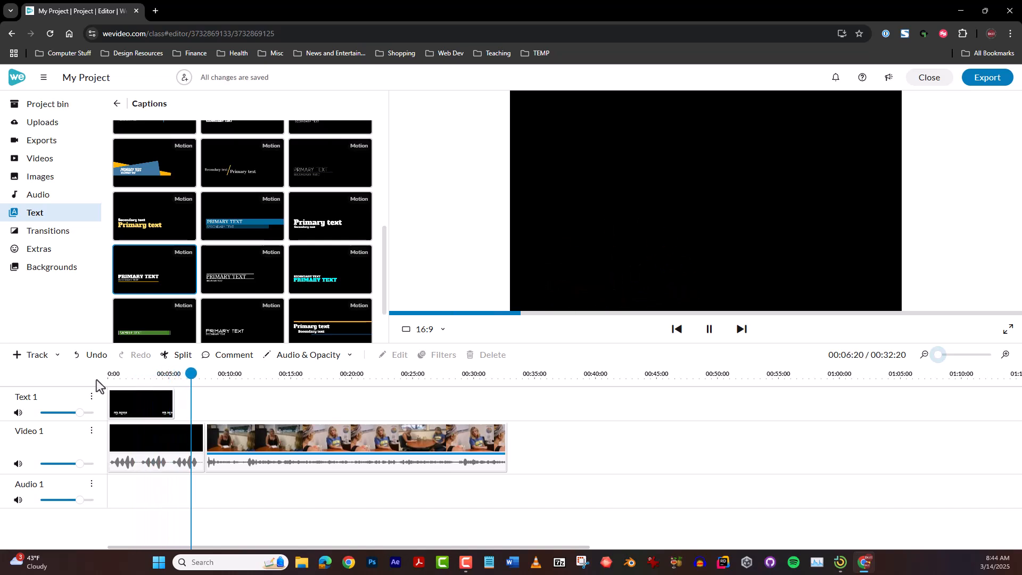
key(space)
Trim the black background to the caption's length, ending at 00:05:12, and move the interview clip directly after it
click(204, 435)
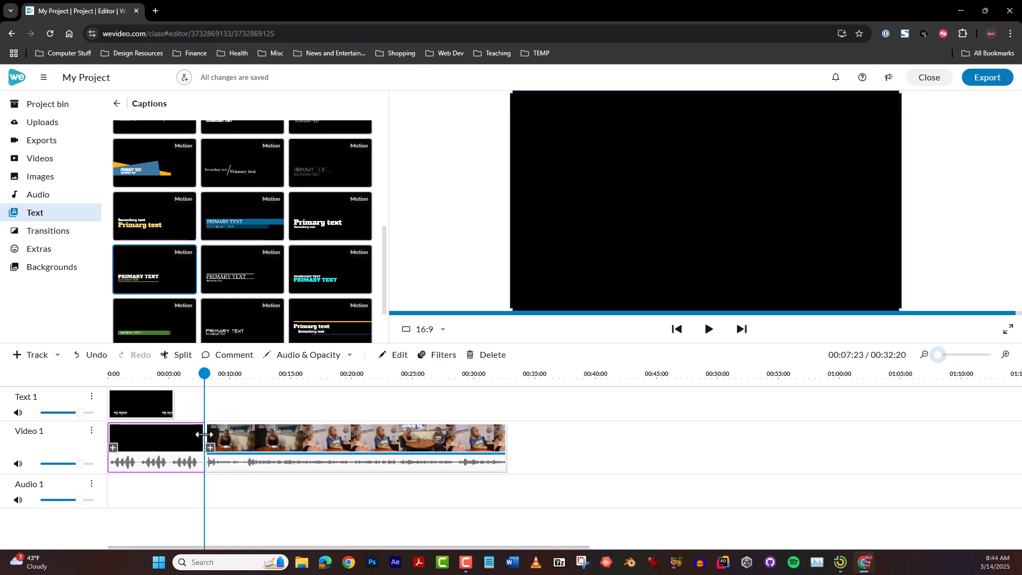
drag(204, 435, 175, 437)
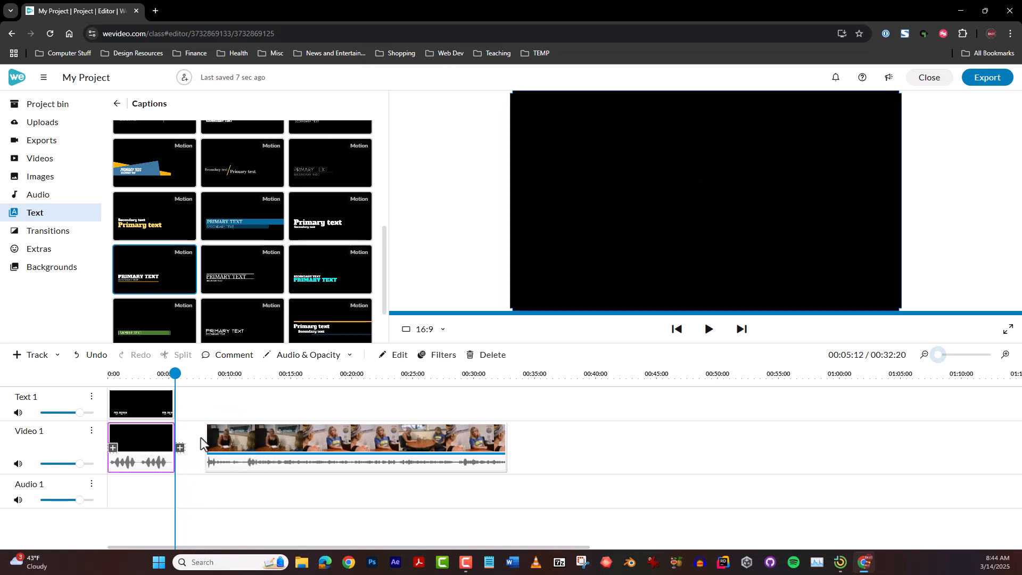
click(207, 452)
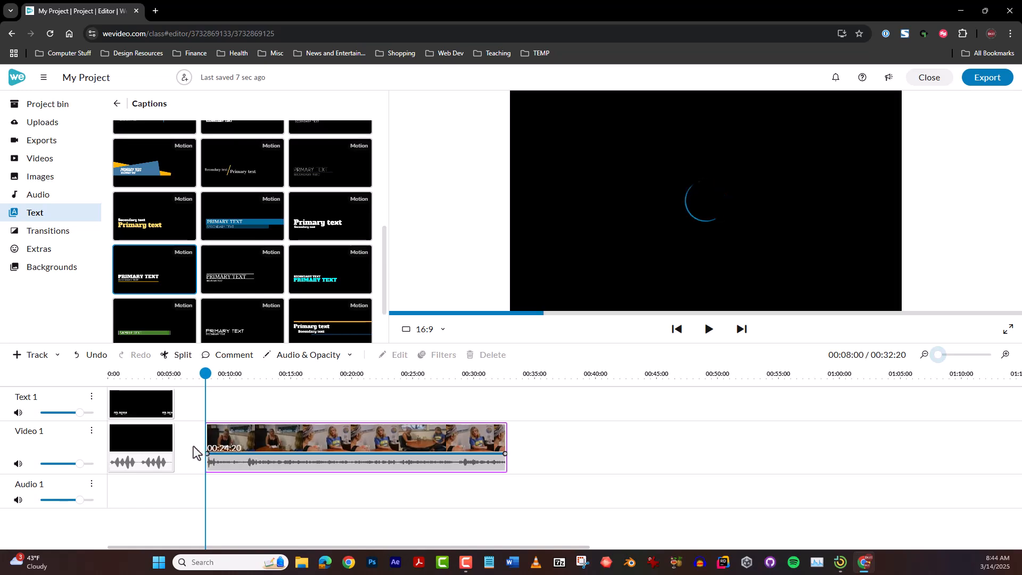
drag(270, 432, 211, 437)
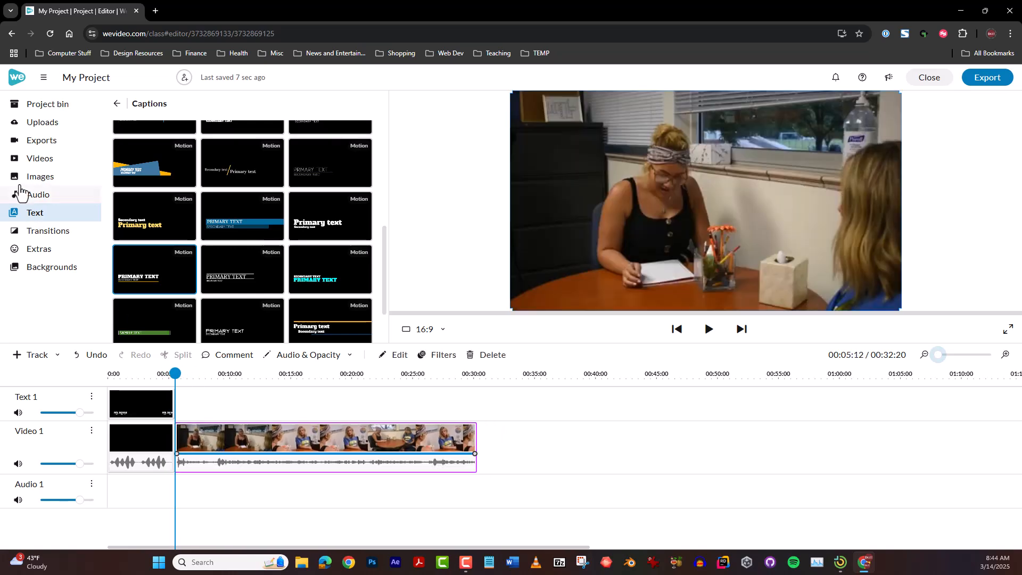
Add a Cross fade transition between the black background and the interview clip, and preview it from the start
click(30, 230)
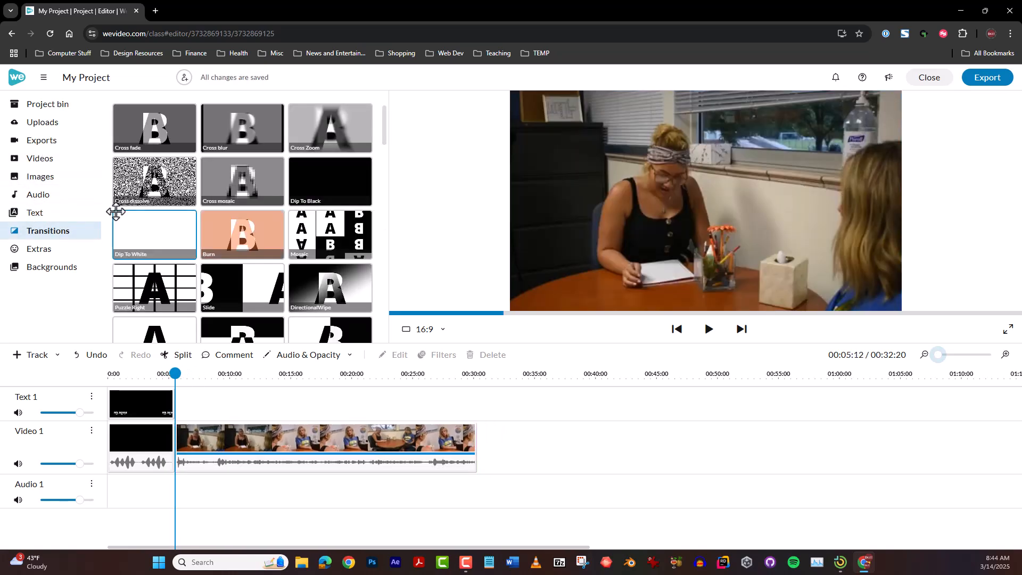
drag(153, 147, 169, 448)
drag(168, 372, 63, 381)
key(space)
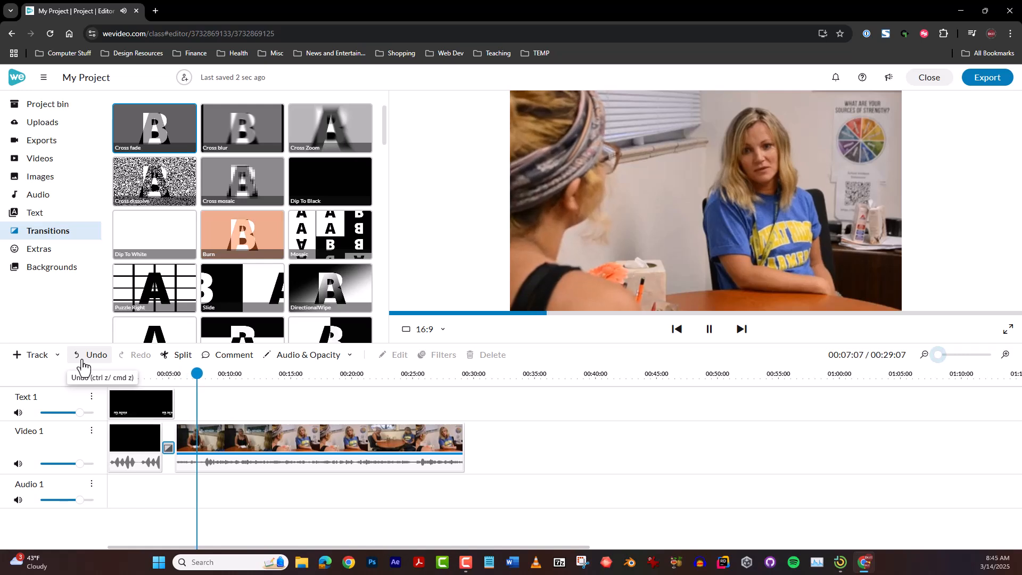
key(space)
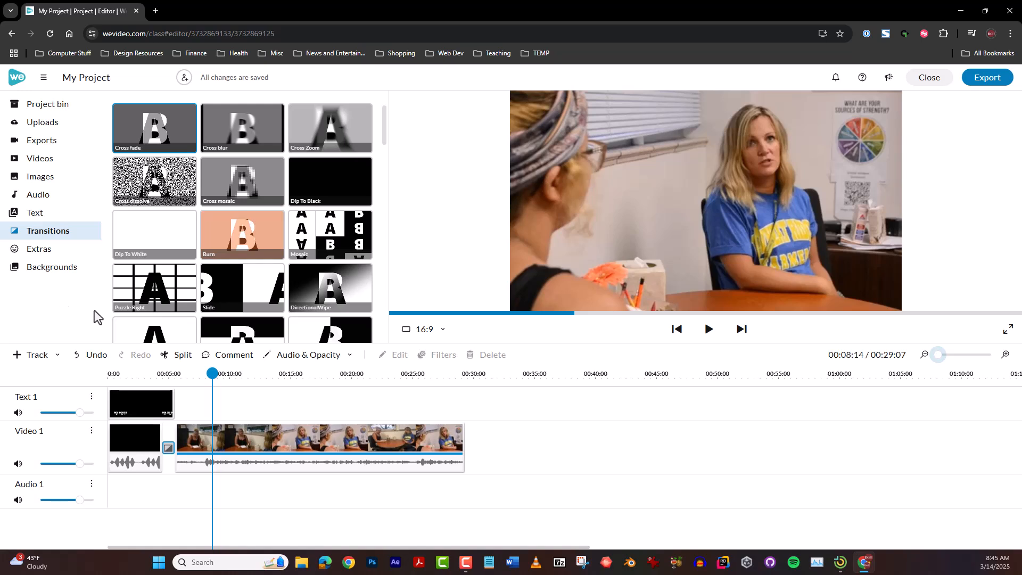
Rename the project as "Real Project Name"
click(121, 81)
drag(131, 81, 63, 78)
text(Real Project Name)
key(Return)
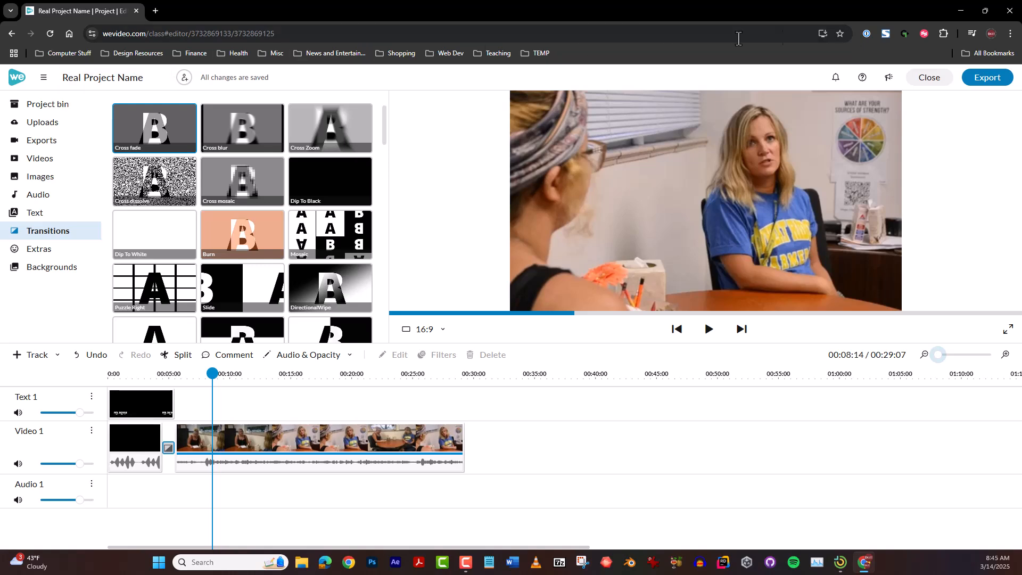
Export the project as a Video at HD (1280 x 720) resolution
click(985, 80)
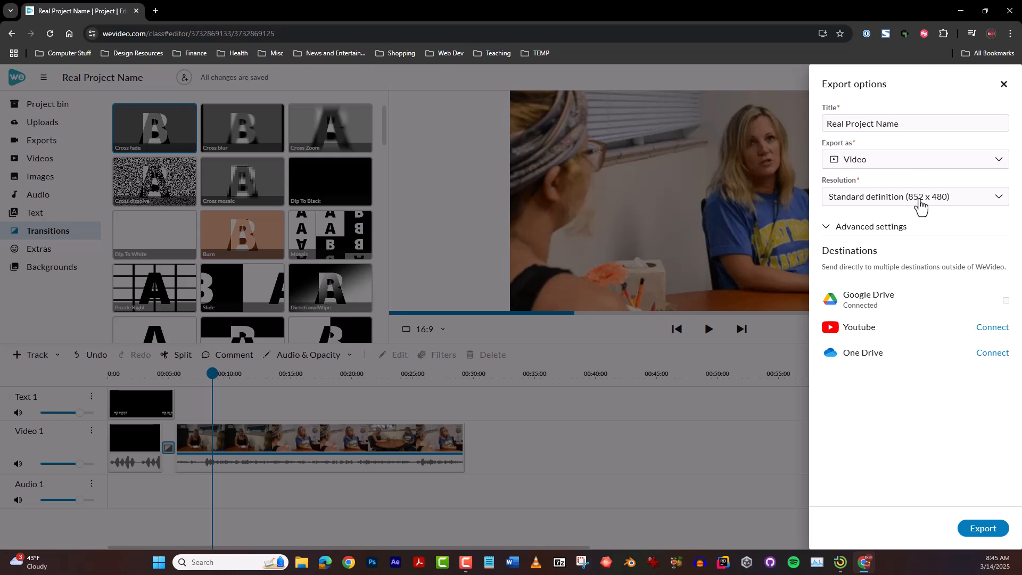
click(921, 205)
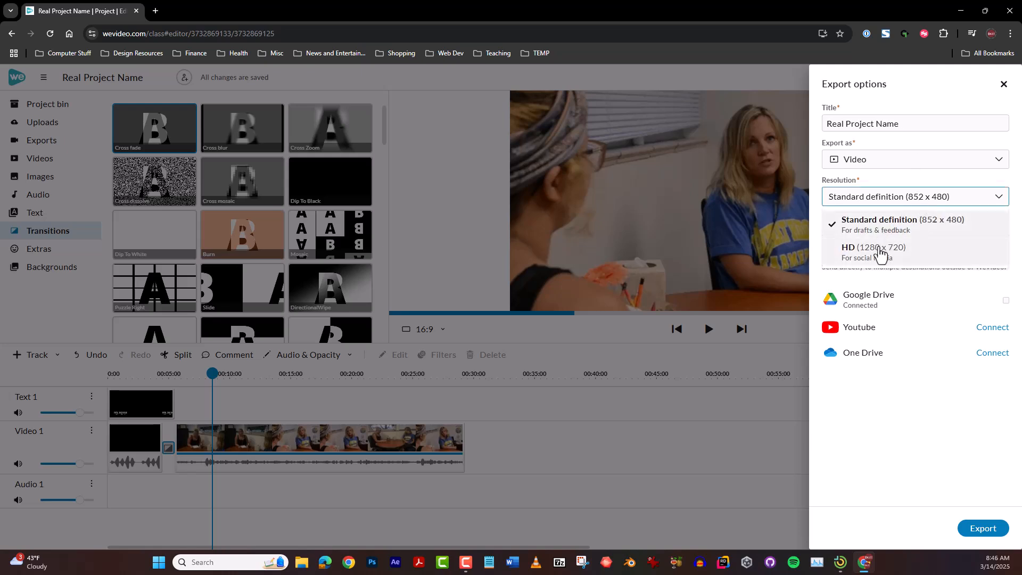
click(879, 253)
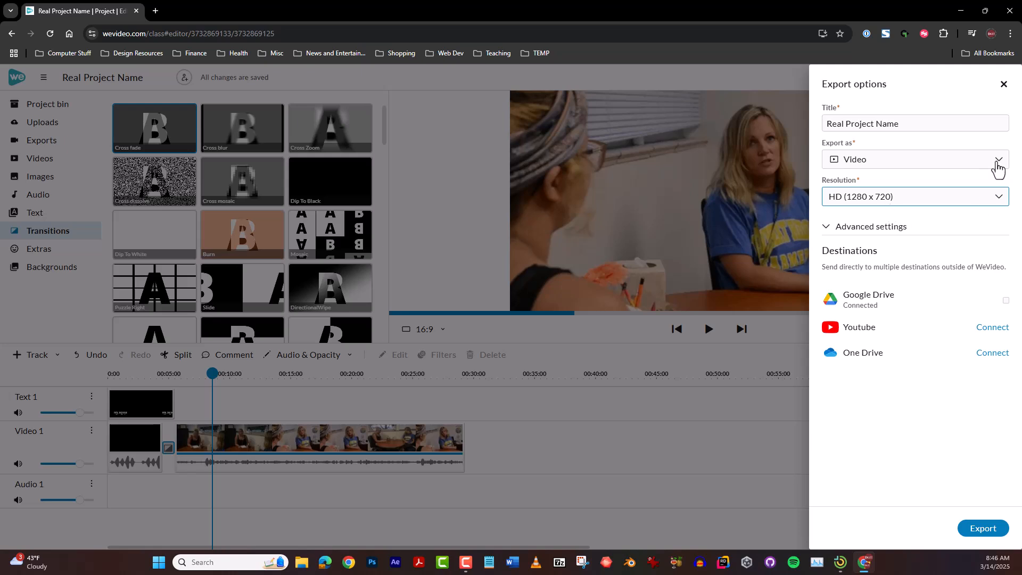
click(998, 161)
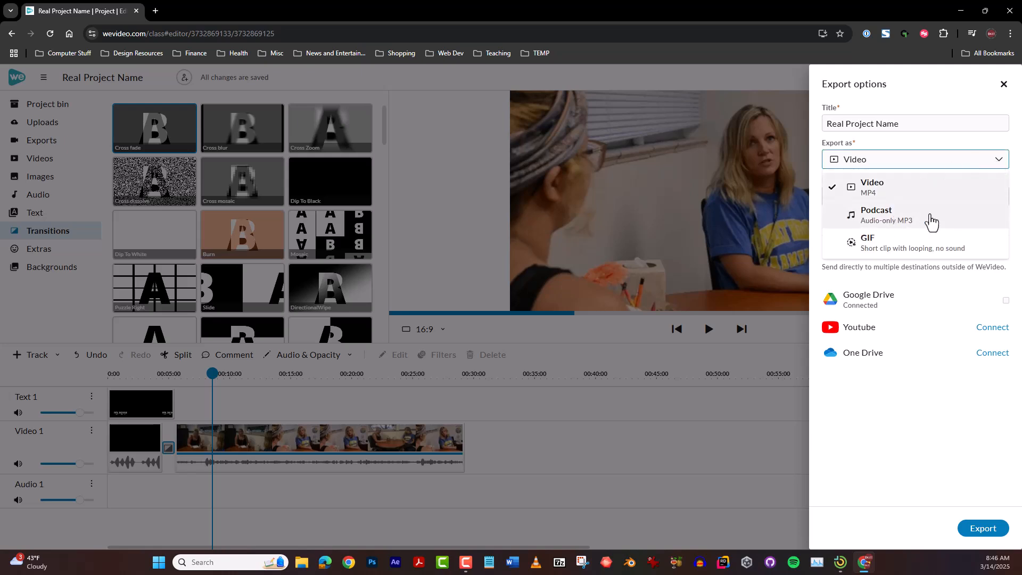
click(998, 162)
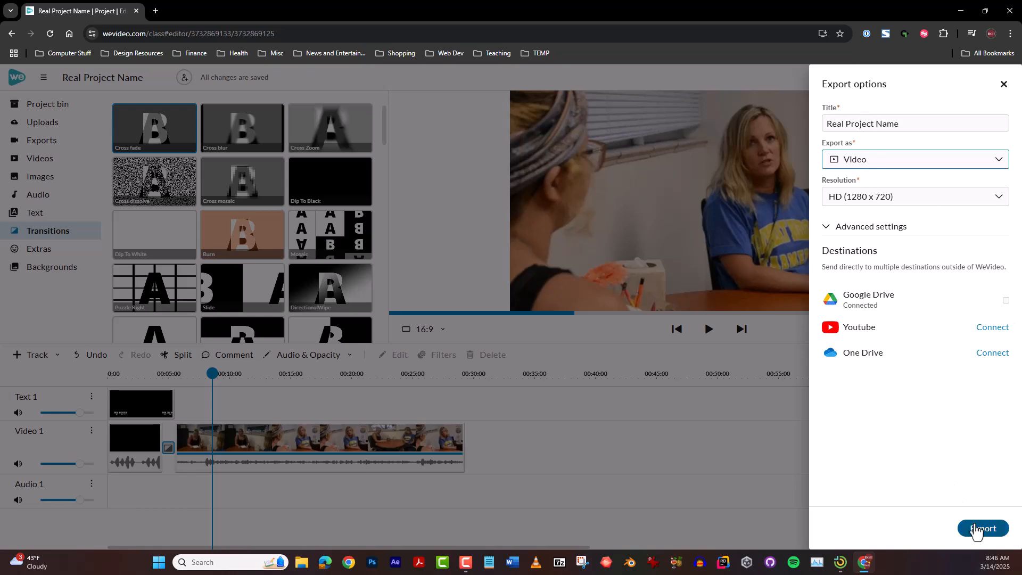
click(976, 529)
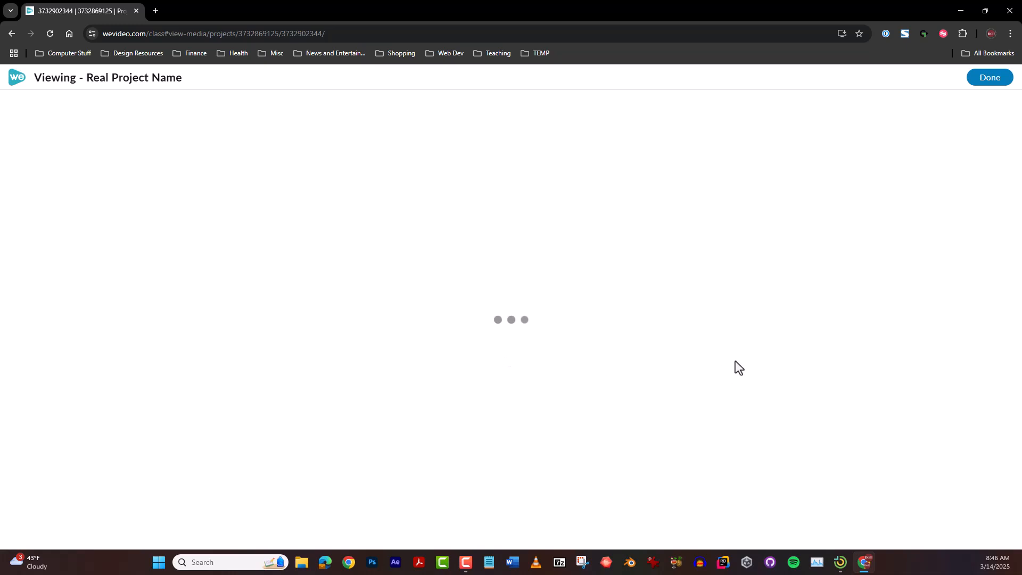
Open the "Real Project Name" video from the account's exports and check its sharing options
click(993, 81)
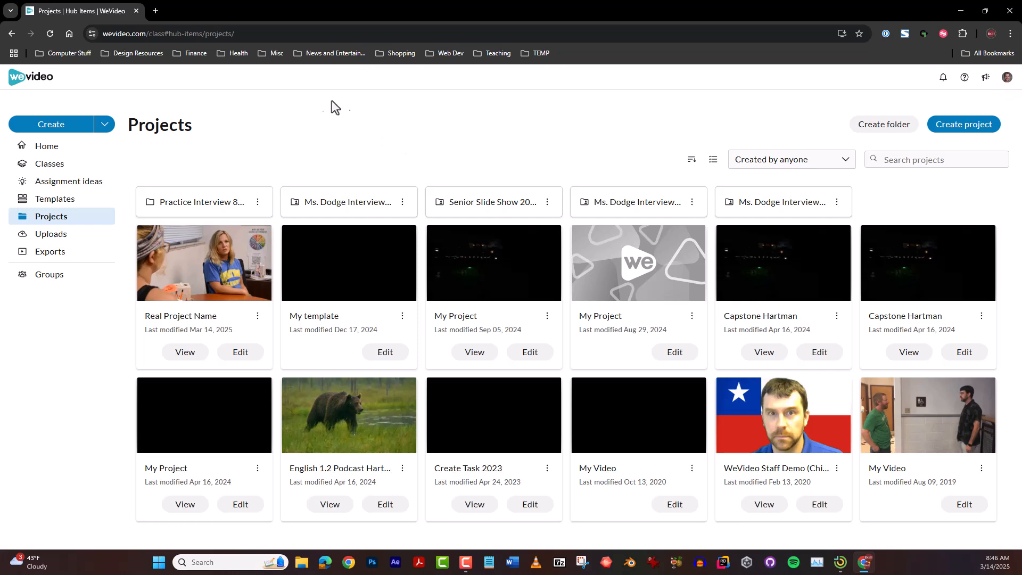
click(53, 252)
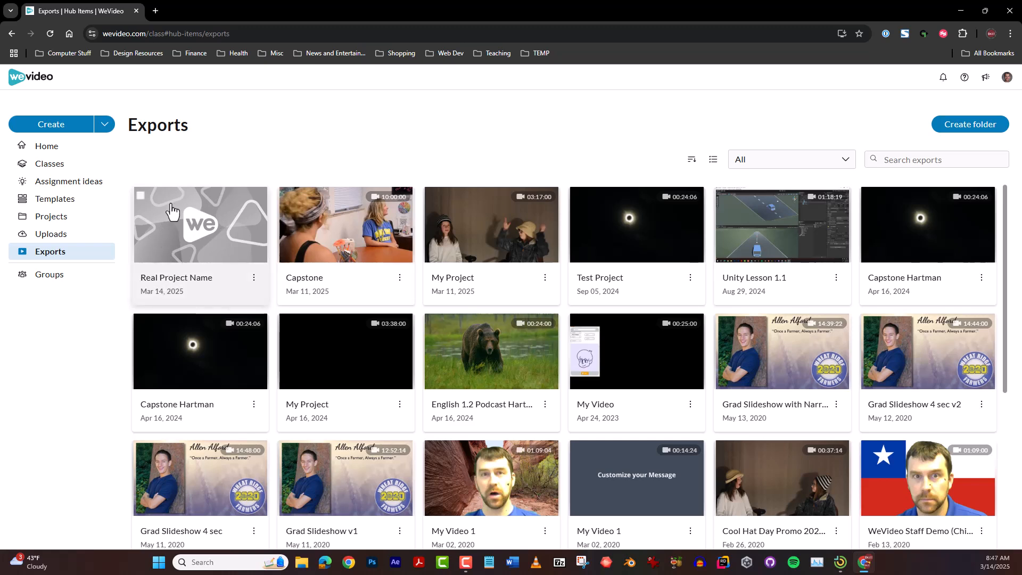
click(212, 227)
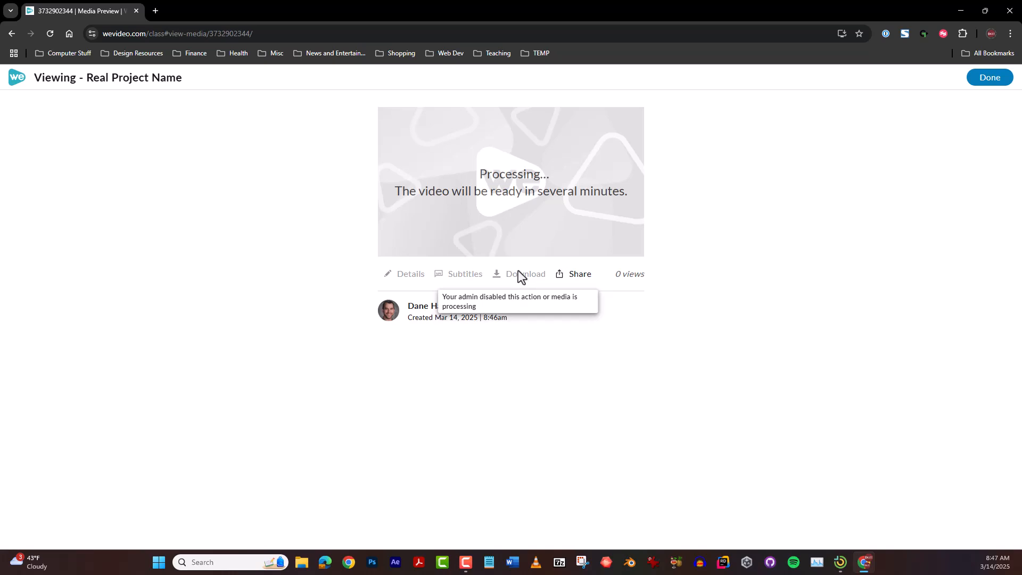
click(988, 79)
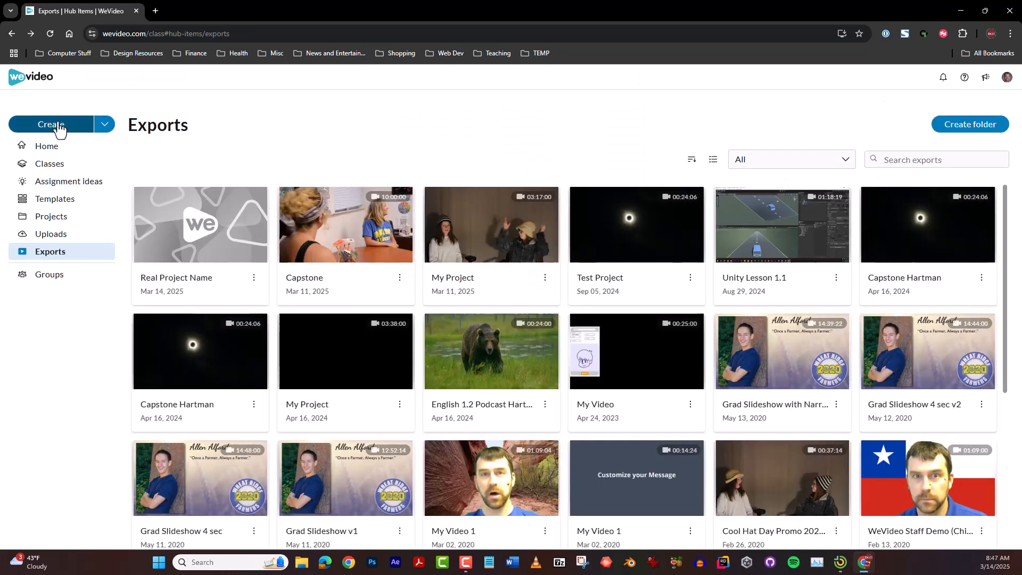
click(197, 218)
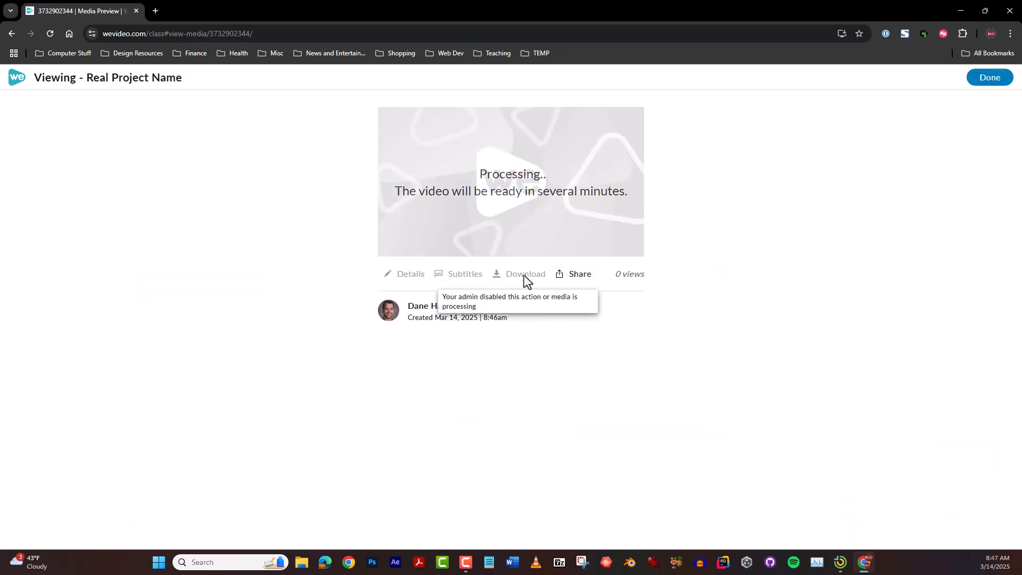
click(585, 283)
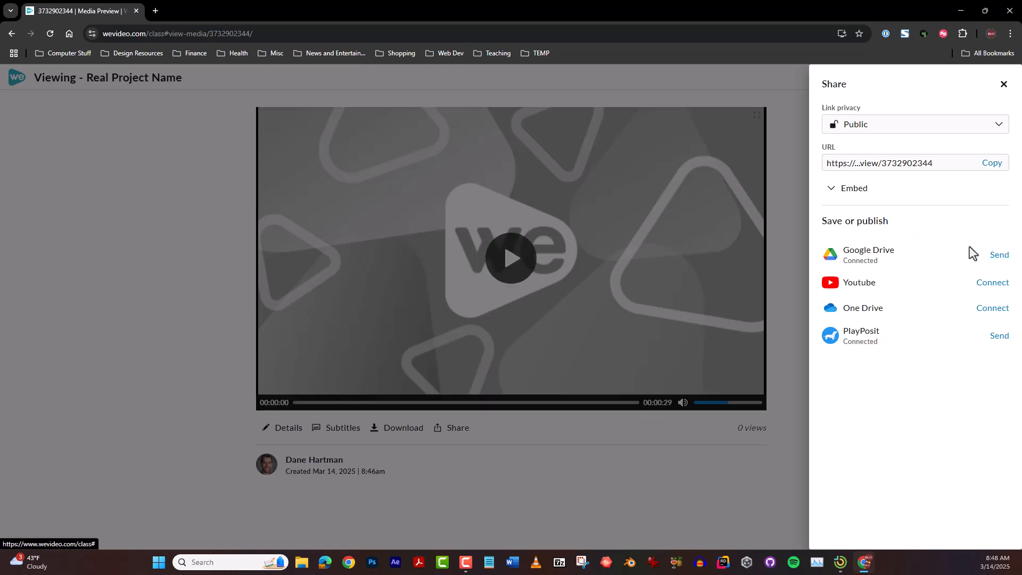
click(1005, 85)
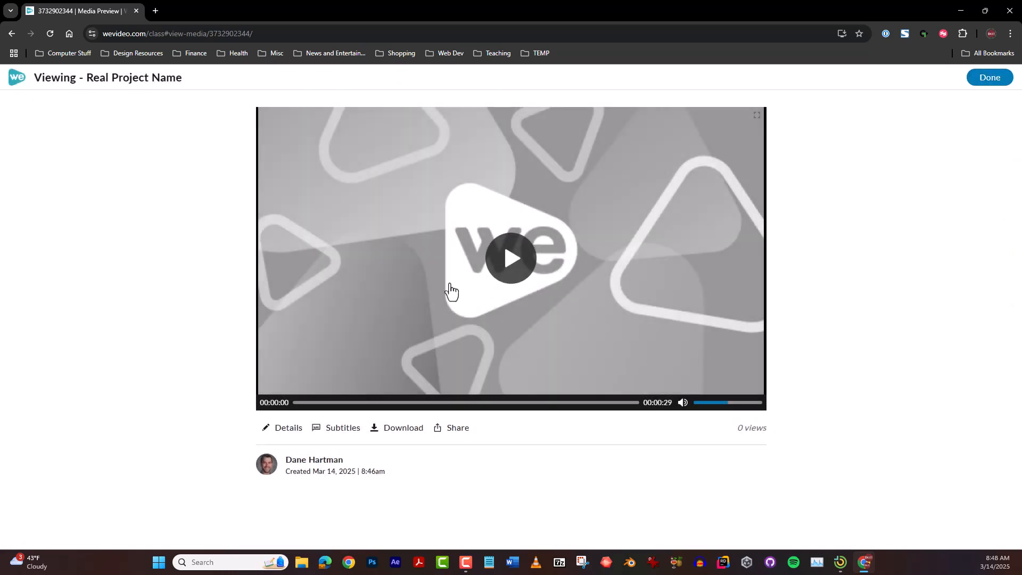
Preview the first few seconds of the exported video and check its download option without saving the file
click(510, 259)
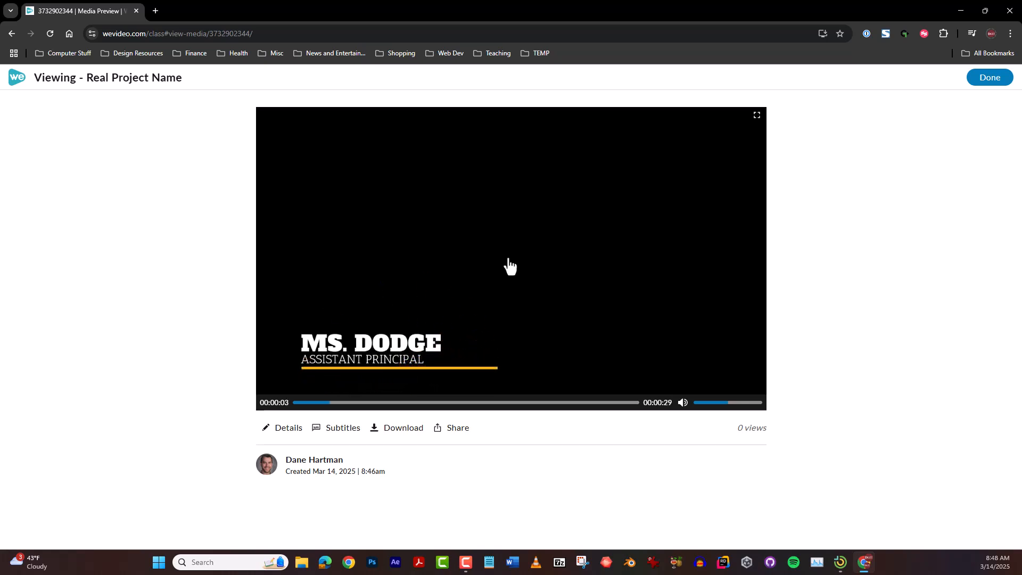
click(509, 265)
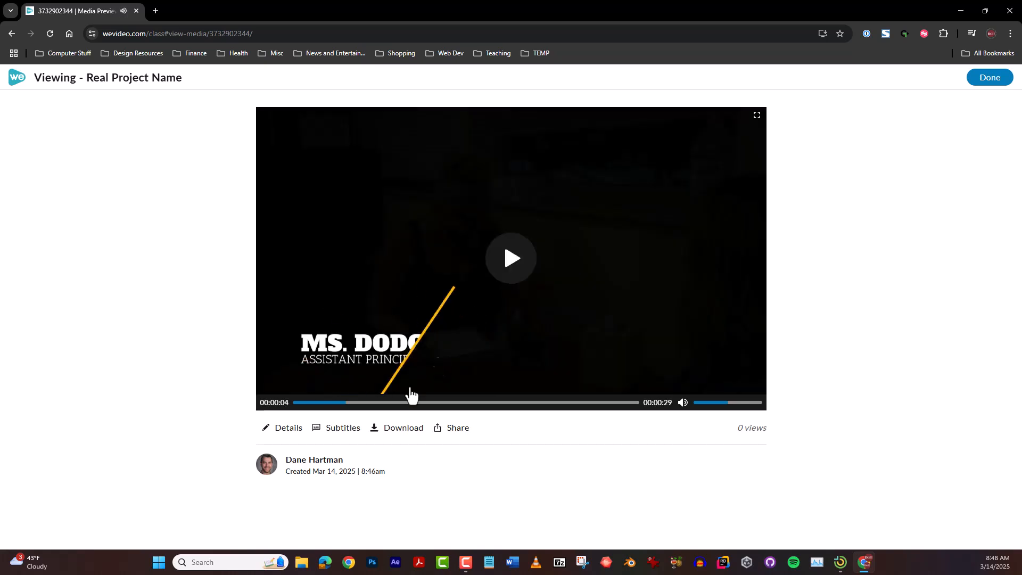
click(391, 432)
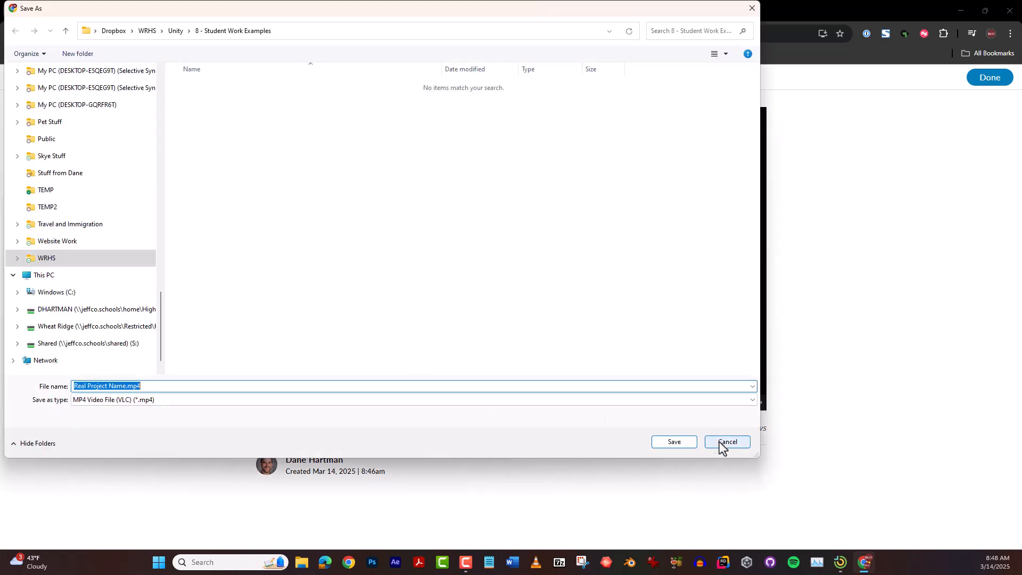
click(720, 446)
Send the exported "Real Project Name" video to the connected Google Drive through its sharing options
click(451, 431)
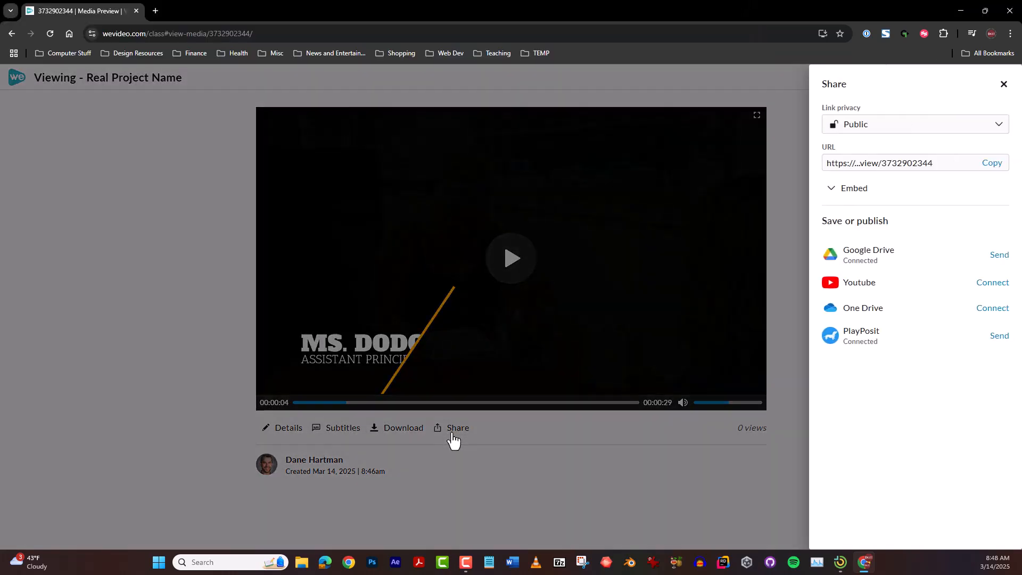
click(1001, 258)
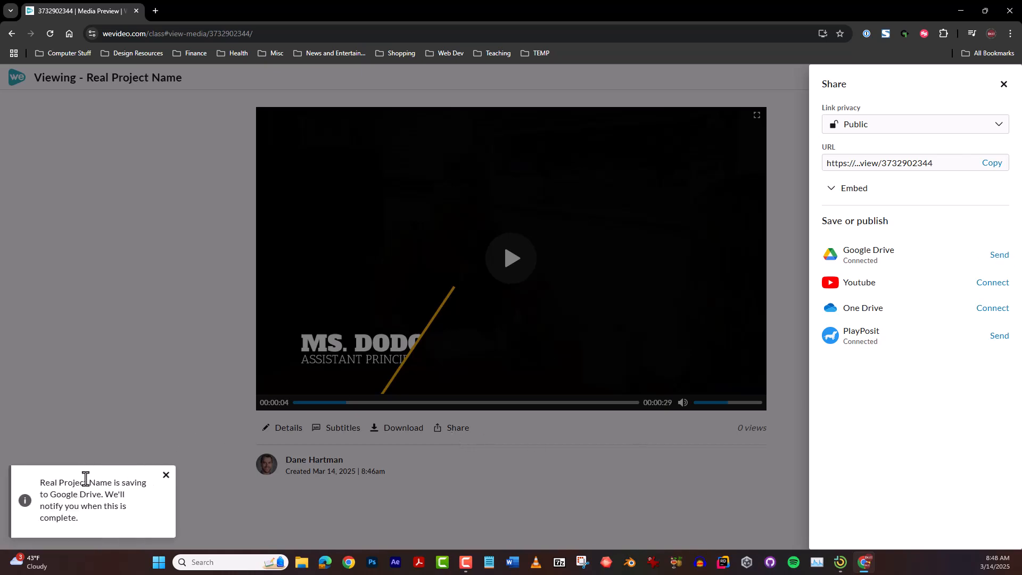
click(1003, 84)
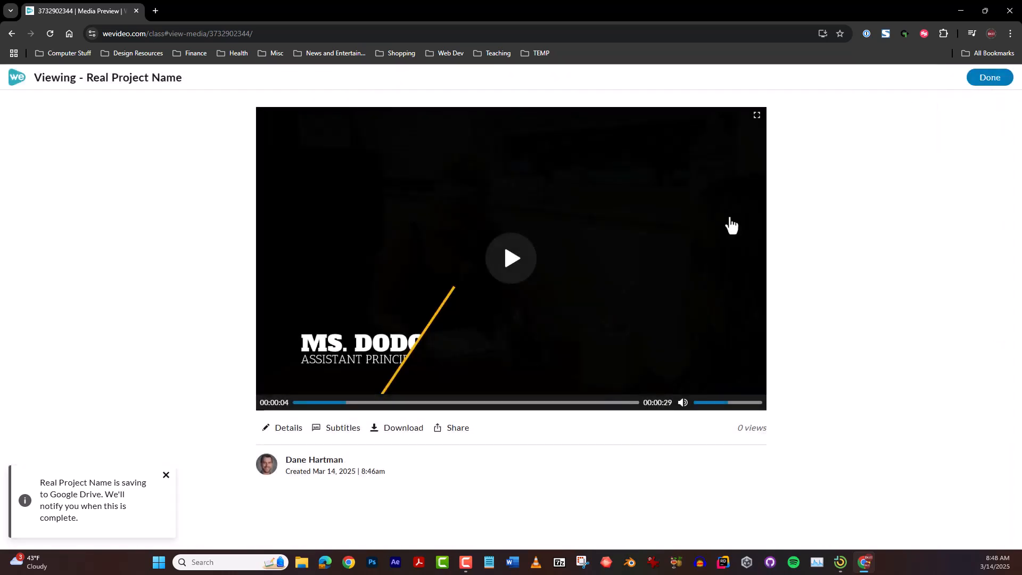